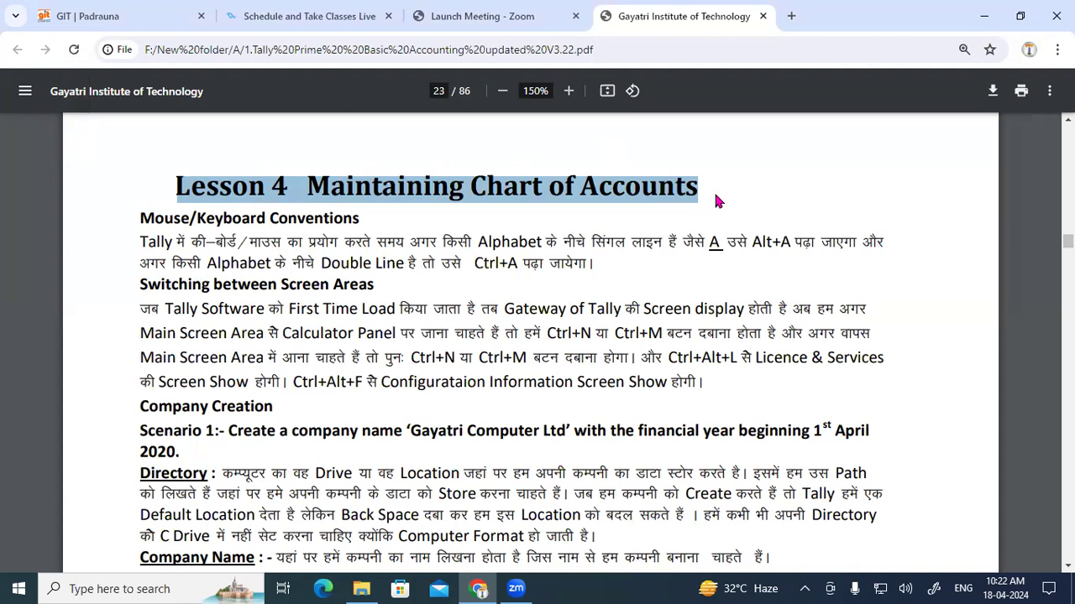
# Step: Scroll page 23 to the first paragraph and highlight the Mouse/Keyboard Conventions subheading
pyautogui.scroll(10, 716, 200)
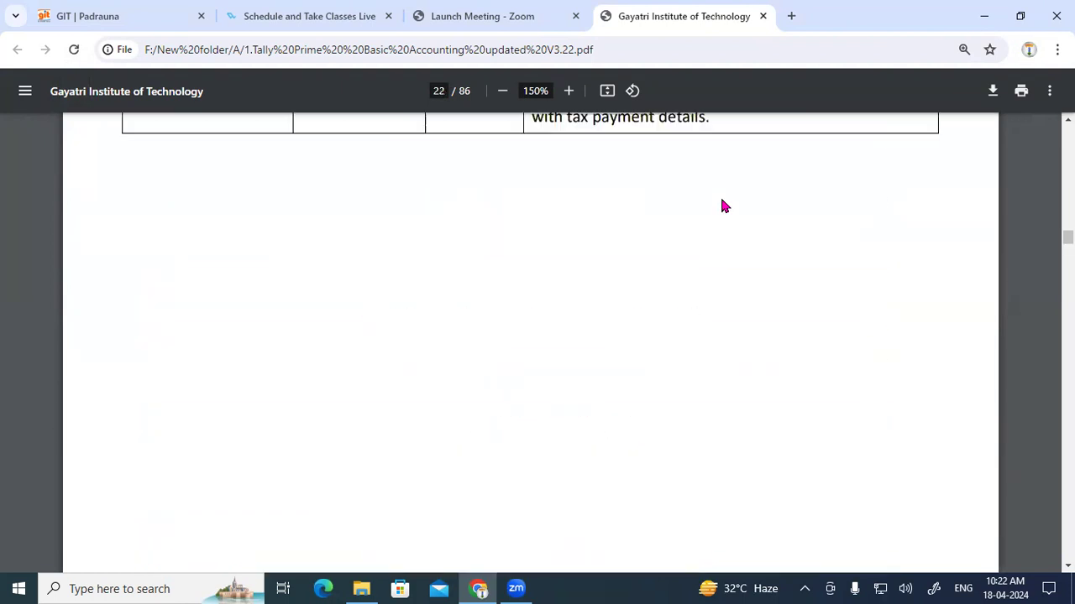
pyautogui.scroll(-10, 598, 235)
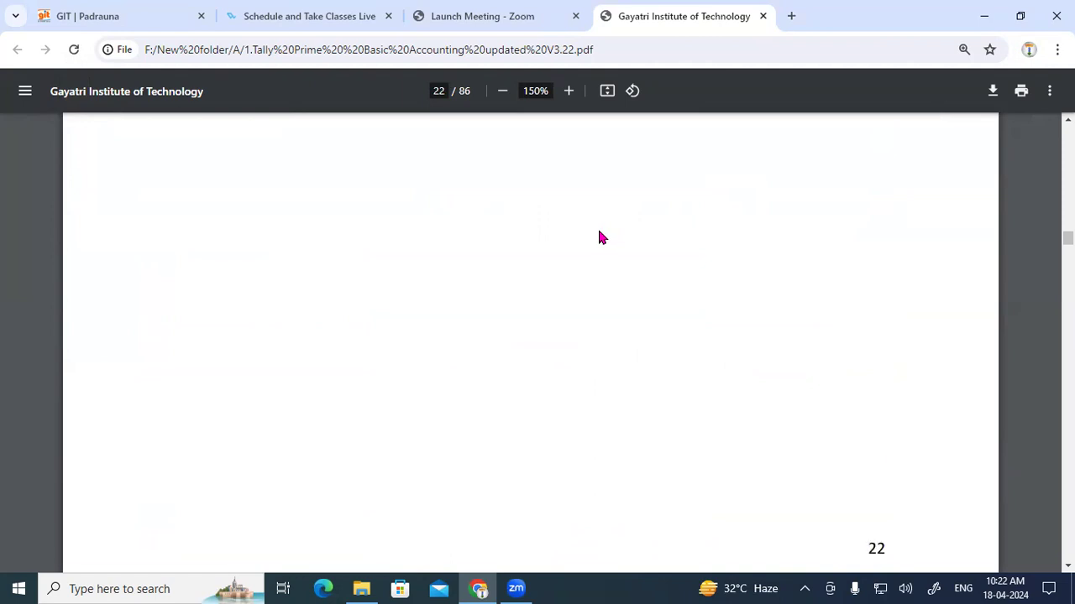
pyautogui.scroll(-4, 471, 253)
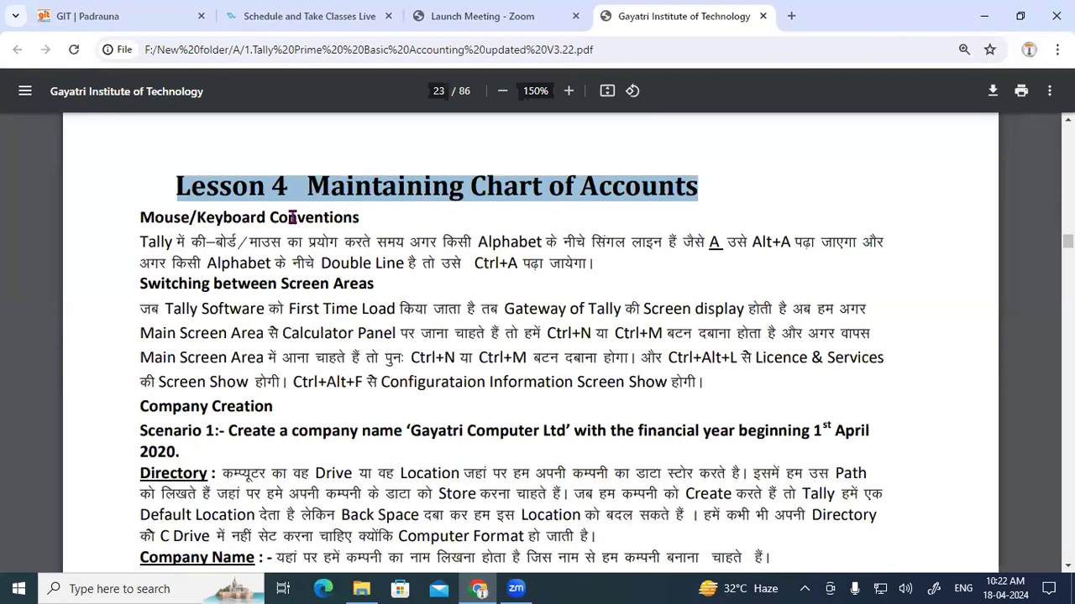
pyautogui.scroll(-1, 292, 219)
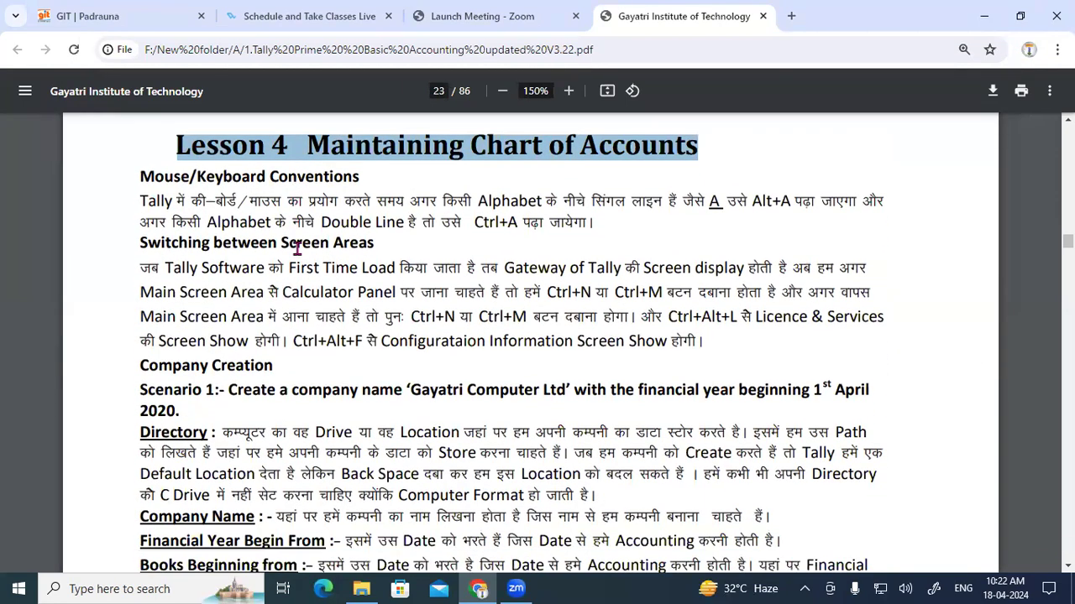
pyautogui.moveTo(183, 353); pyautogui.dragTo(449, 365)
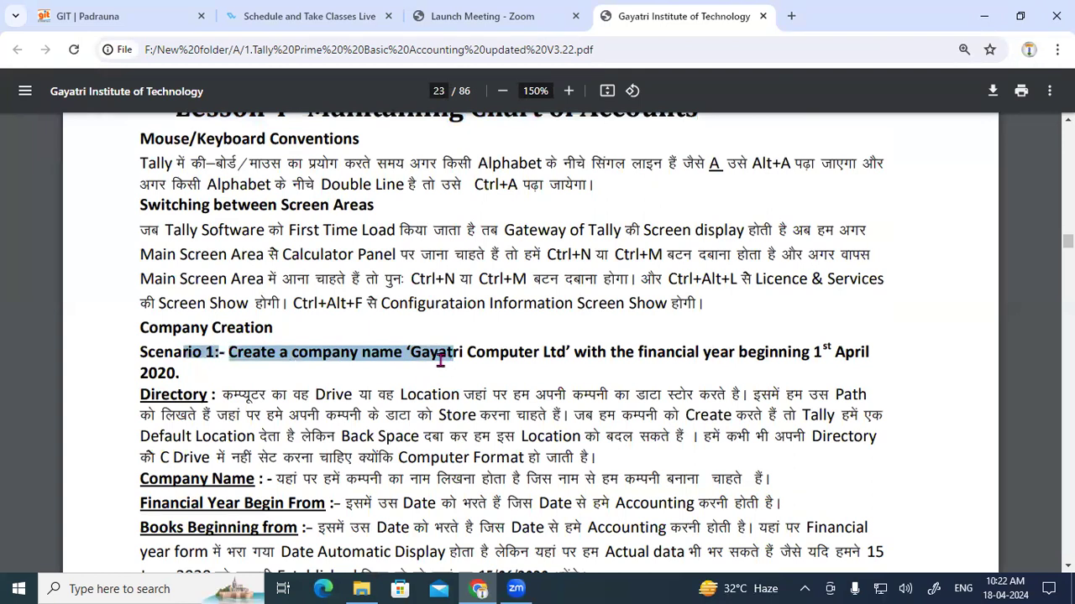
pyautogui.scroll(1, 303, 294)
pyautogui.moveTo(141, 216); pyautogui.dragTo(357, 213)
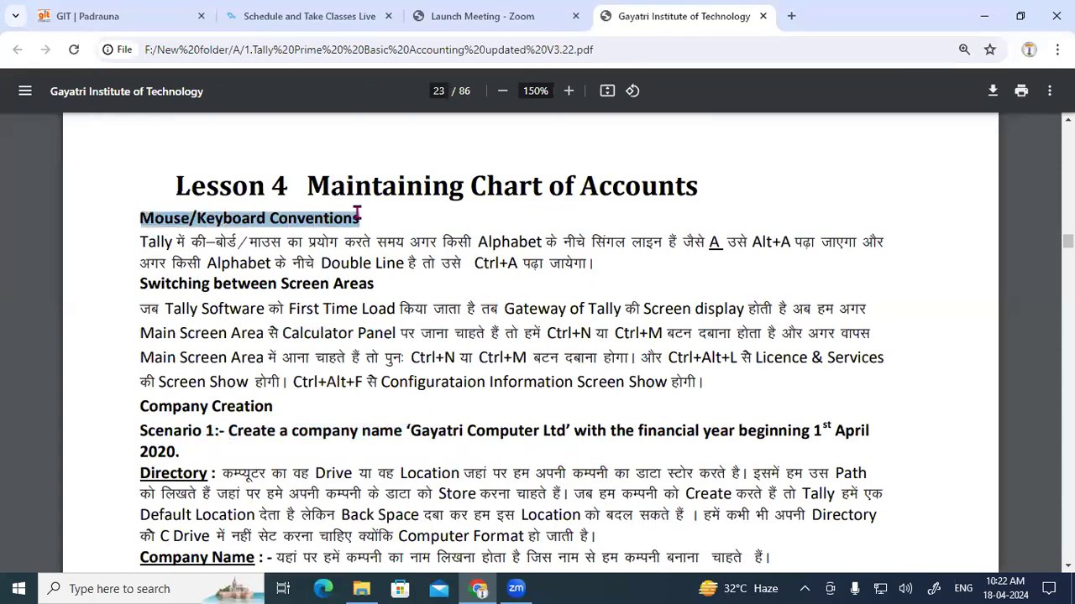
pyautogui.click(164, 257)
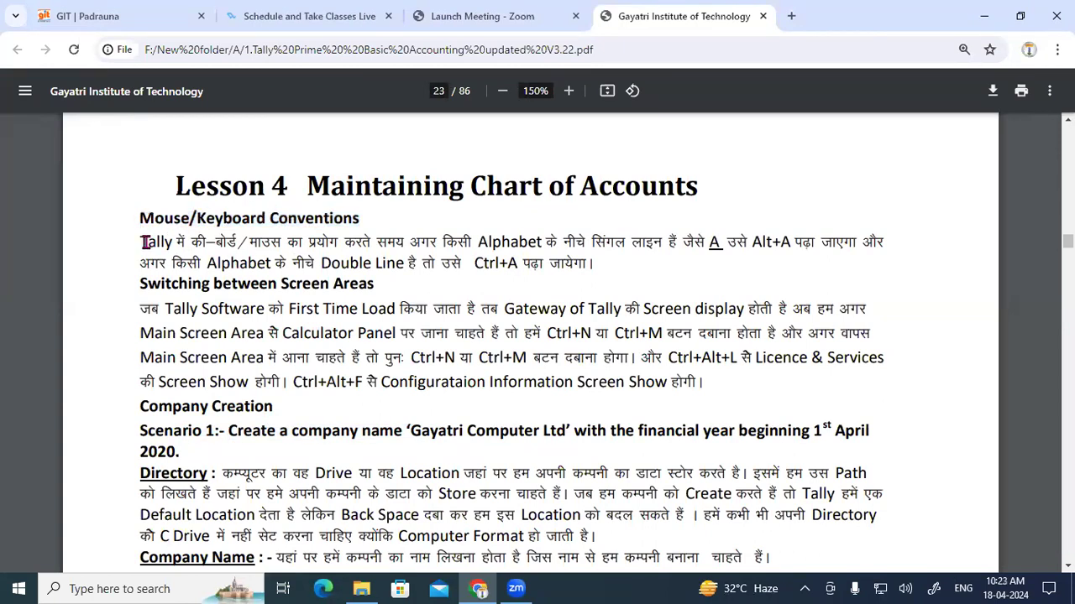
# Step: Highlight the Alt+A and Ctrl+A phrases, then handwrite 'Change mode' in orange beside the heading
pyautogui.moveTo(145, 239); pyautogui.dragTo(647, 239)
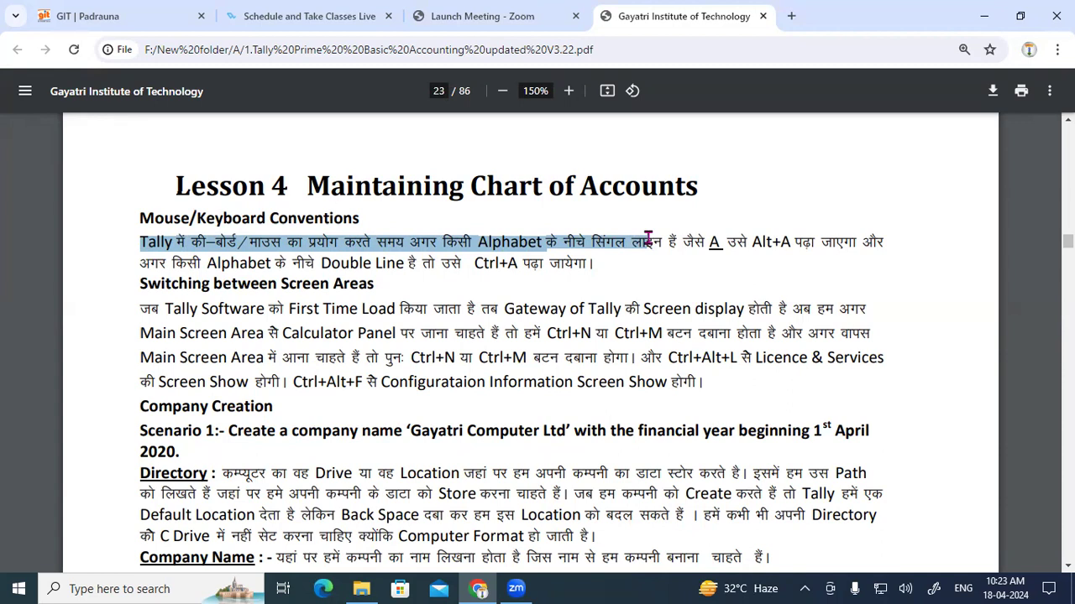
pyautogui.click(720, 241)
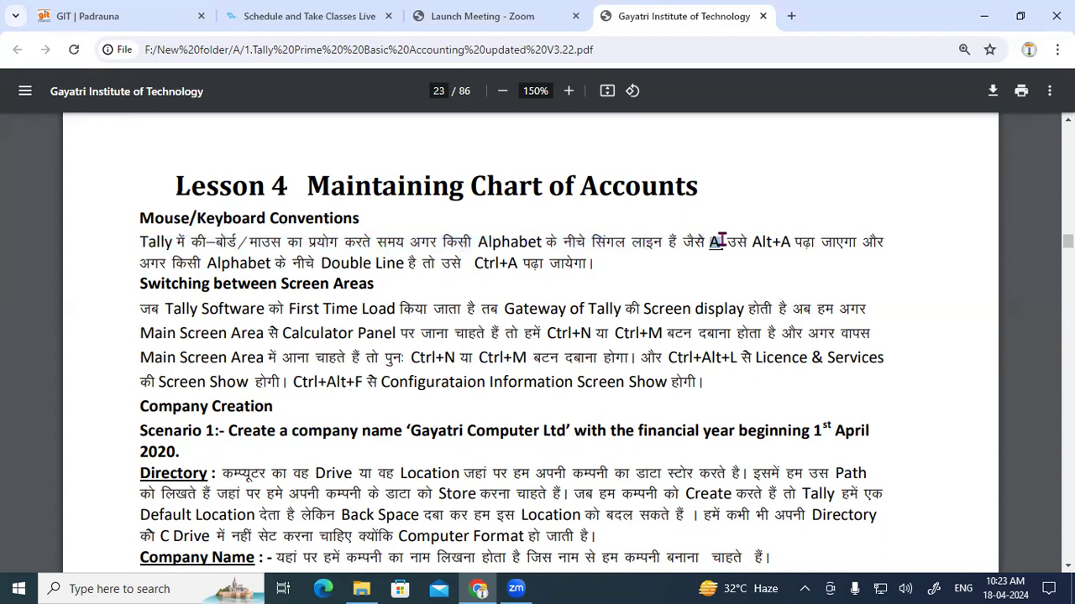
pyautogui.click(762, 243)
pyautogui.moveTo(728, 242); pyautogui.dragTo(821, 241)
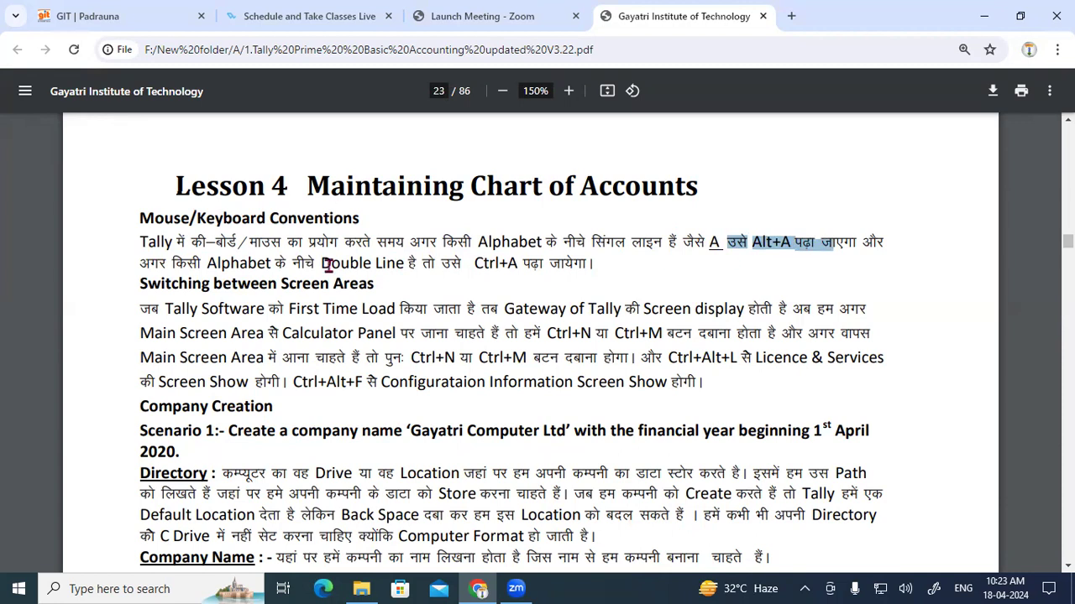
pyautogui.moveTo(152, 262); pyautogui.dragTo(578, 262)
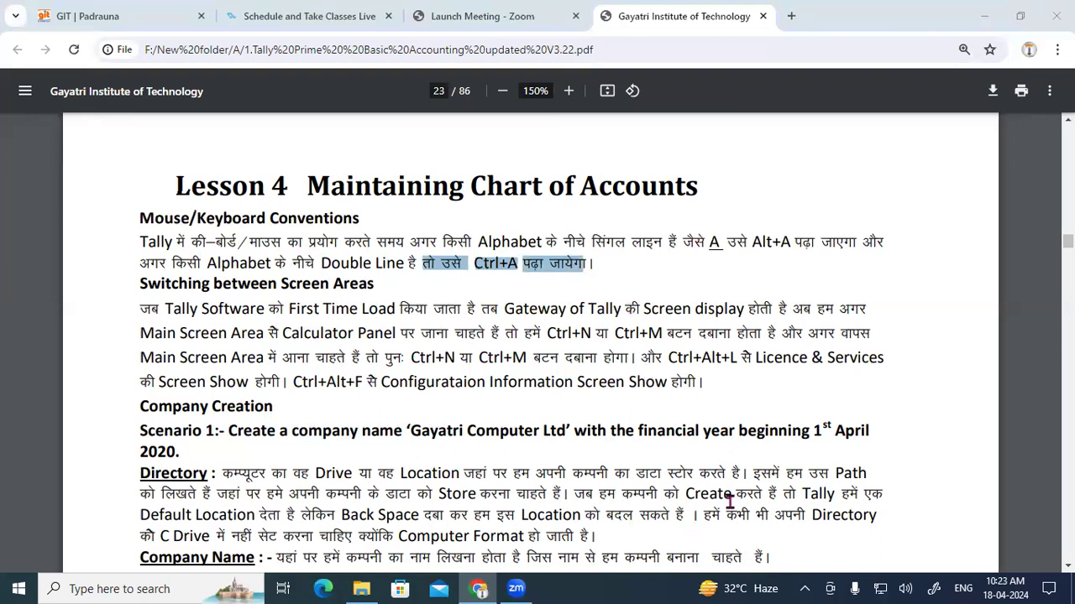
pyautogui.moveTo(803, 153)
pyautogui.mouseDown()
pyautogui.moveTo(858, 150)
pyautogui.moveTo(877, 136)
pyautogui.moveTo(892, 156)
pyautogui.moveTo(913, 117)
pyautogui.moveTo(940, 117)
pyautogui.moveTo(947, 94)
pyautogui.moveTo(965, 99)
pyautogui.mouseUp()
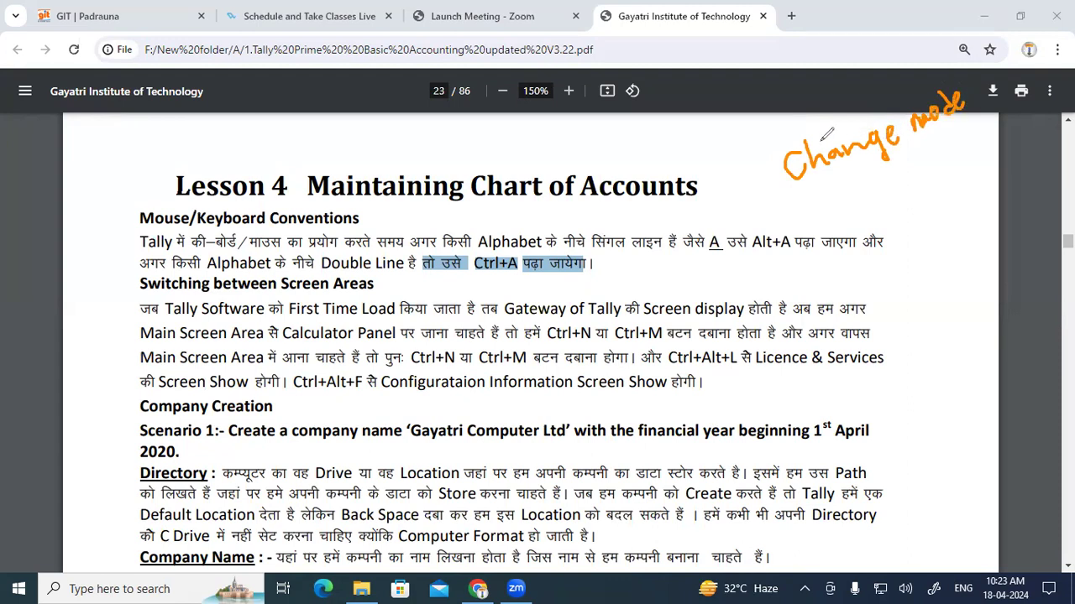
# Step: Draw an orange H, circle the underlined A, and arrow from Ctrl+A to it
pyautogui.moveTo(727, 175)
pyautogui.mouseDown()
pyautogui.moveTo(739, 198)
pyautogui.moveTo(754, 180)
pyautogui.moveTo(752, 198)
pyautogui.moveTo(760, 191)
pyautogui.mouseUp()
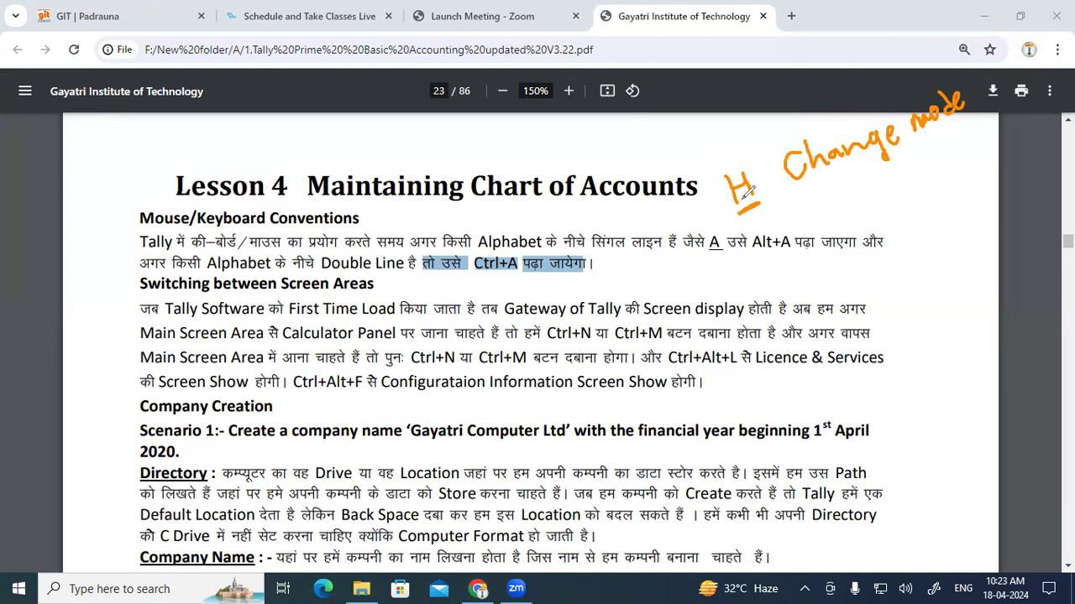
pyautogui.moveTo(759, 251)
pyautogui.mouseDown()
pyautogui.moveTo(712, 213)
pyautogui.moveTo(727, 193)
pyautogui.mouseUp()
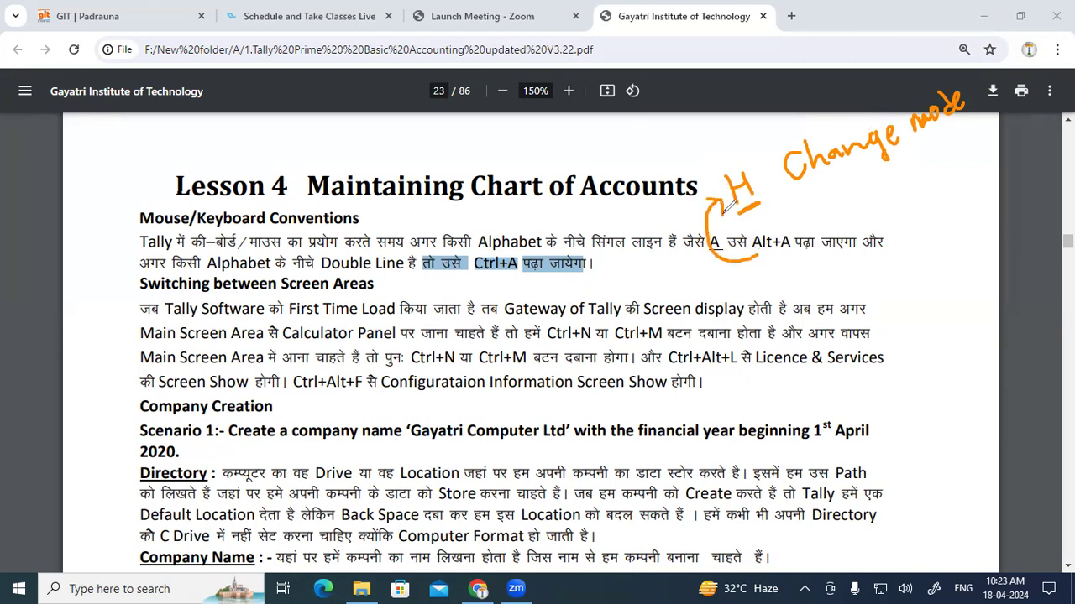
pyautogui.moveTo(739, 216); pyautogui.dragTo(760, 204)
pyautogui.moveTo(504, 264)
pyautogui.mouseDown()
pyautogui.moveTo(554, 285)
pyautogui.moveTo(668, 210)
pyautogui.moveTo(674, 218)
pyautogui.mouseUp()
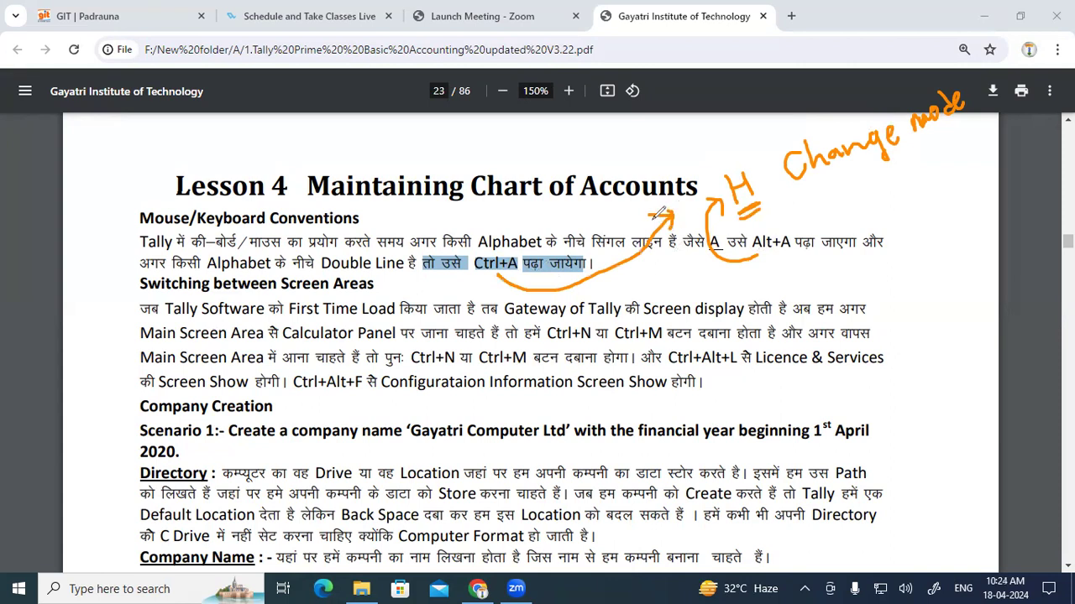
# Step: Underline the Change mode note and the word 'between', then erase all the orange ink
pyautogui.moveTo(824, 198); pyautogui.dragTo(938, 142)
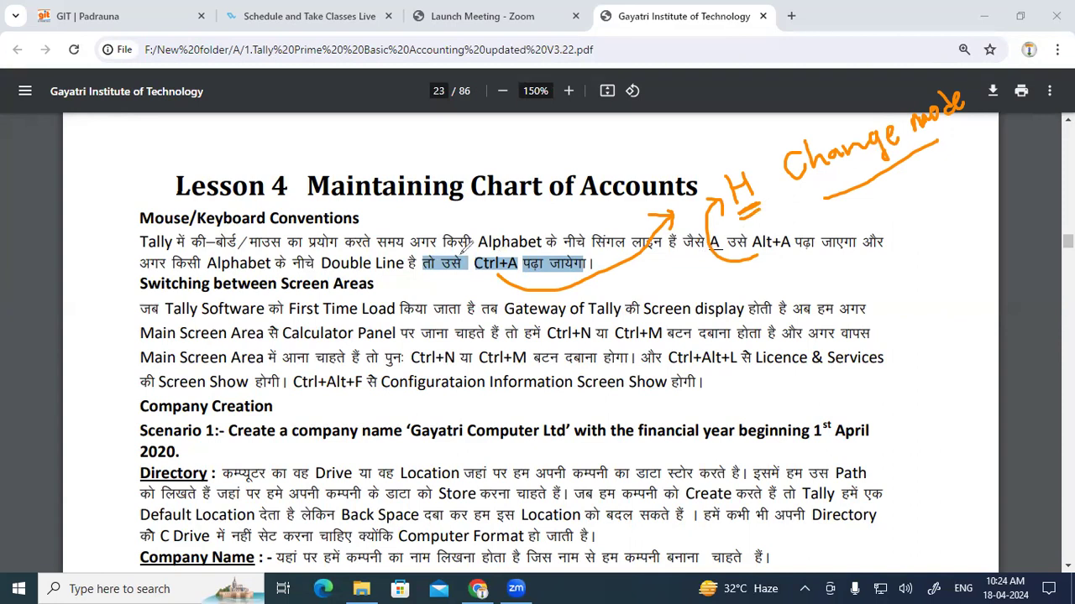
pyautogui.moveTo(229, 294); pyautogui.dragTo(374, 291)
pyautogui.press('e')
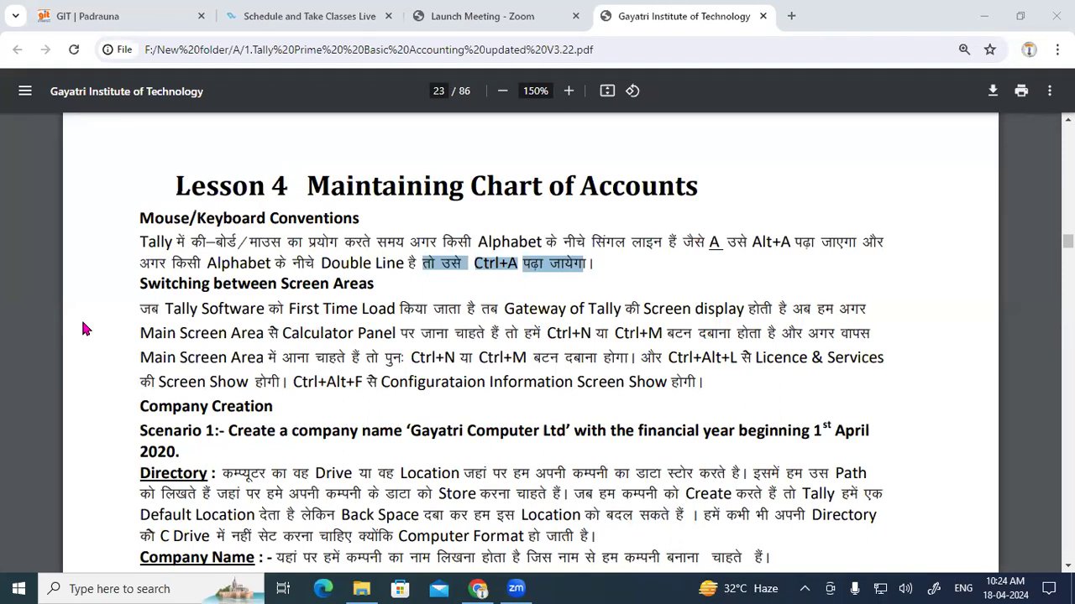
# Step: Highlight the Tally Software, Gateway of Tally and Main Screen Area phrases, then strike orange ink across Ctrl+M
pyautogui.click(210, 305)
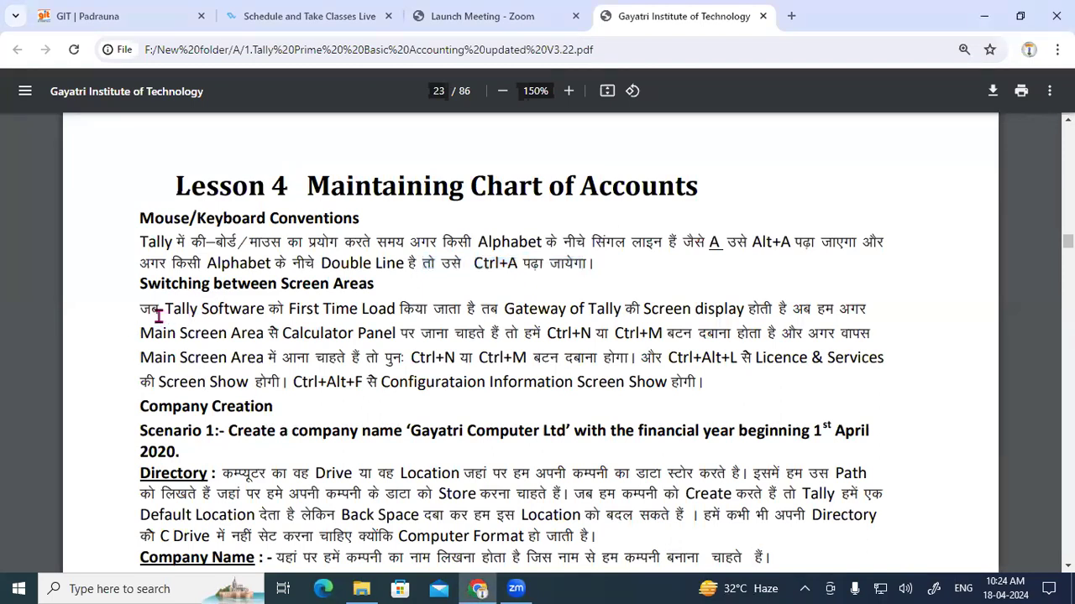
pyautogui.moveTo(141, 311); pyautogui.dragTo(788, 310)
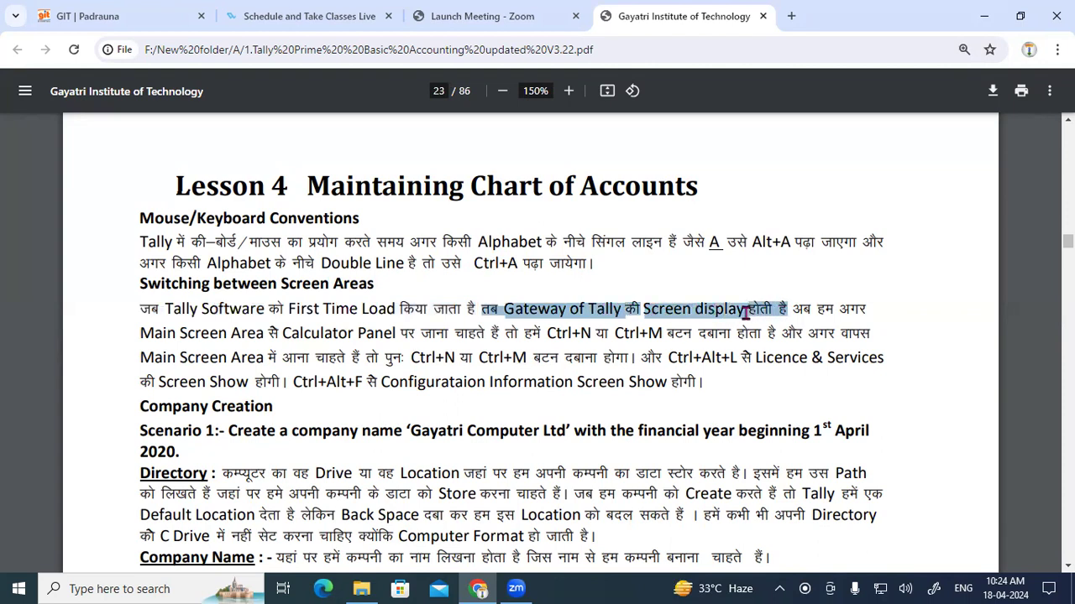
pyautogui.click(654, 311)
pyautogui.moveTo(504, 309); pyautogui.dragTo(620, 310)
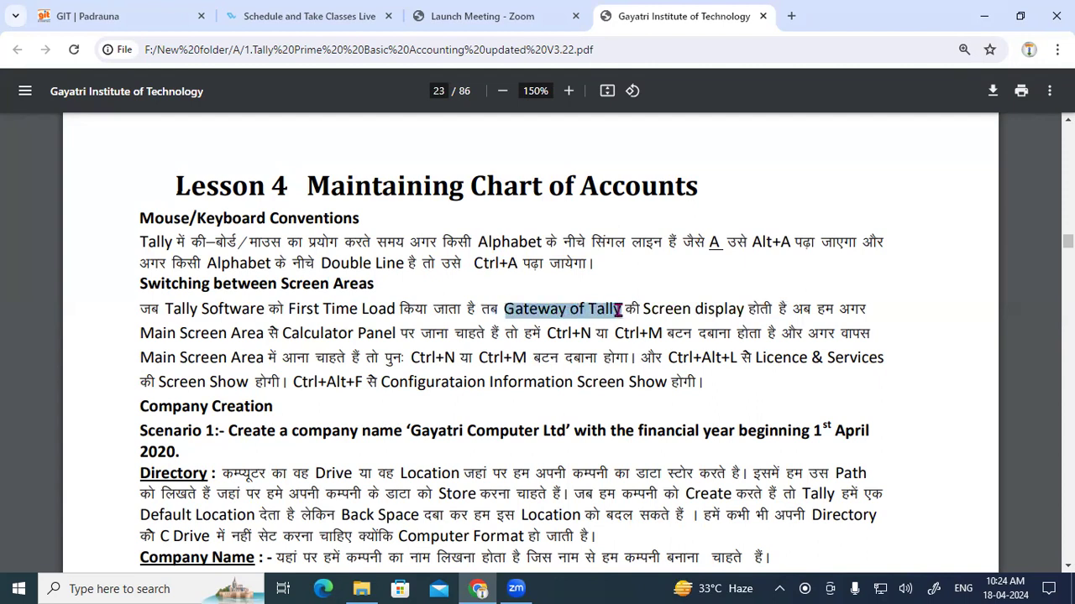
pyautogui.moveTo(797, 310); pyautogui.dragTo(892, 309)
pyautogui.moveTo(768, 358); pyautogui.dragTo(673, 334)
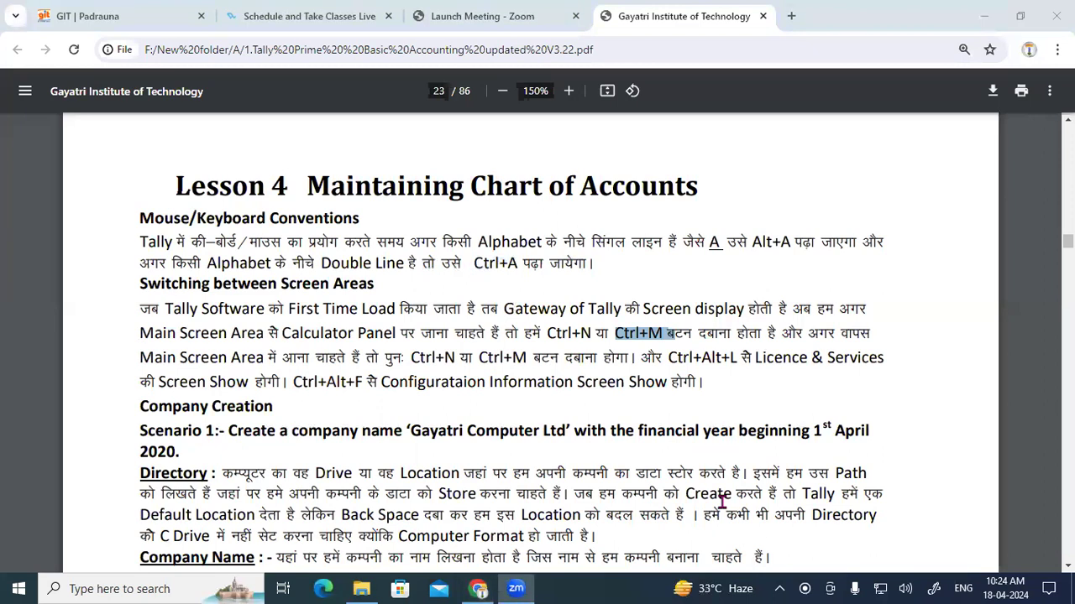
pyautogui.moveTo(625, 330); pyautogui.dragTo(668, 326)
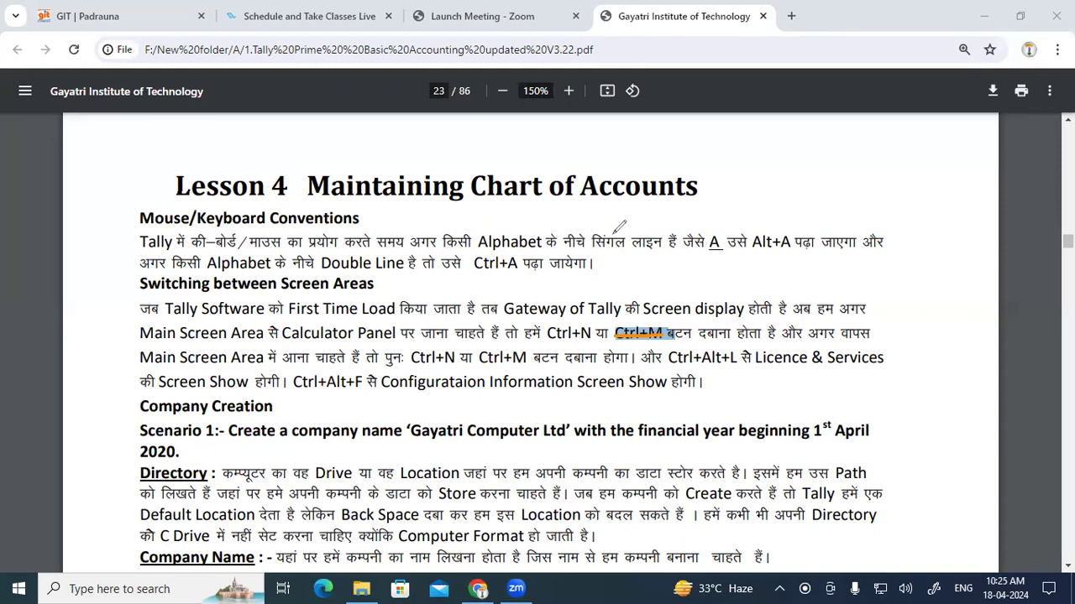
# Step: Handwrite 'Tally ERP 9' in orange beside the Lesson 4 heading
pyautogui.moveTo(709, 154)
pyautogui.mouseDown()
pyautogui.moveTo(737, 144)
pyautogui.moveTo(732, 186)
pyautogui.moveTo(759, 178)
pyautogui.mouseUp()
pyautogui.moveTo(764, 141)
pyautogui.mouseDown()
pyautogui.moveTo(759, 173)
pyautogui.moveTo(786, 168)
pyautogui.mouseUp()
pyautogui.moveTo(792, 153); pyautogui.dragTo(781, 188)
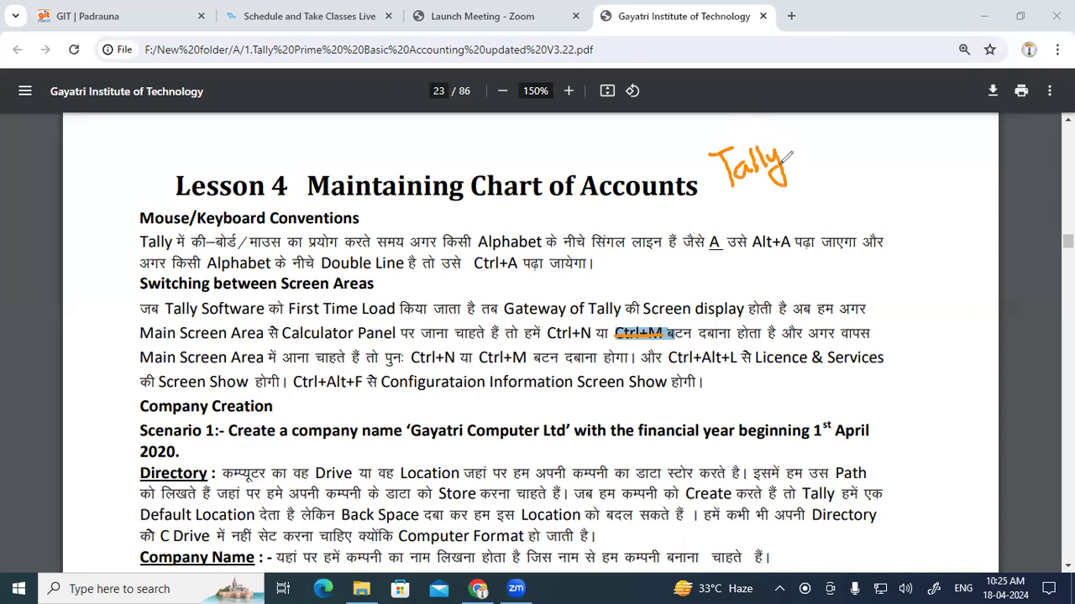
pyautogui.moveTo(809, 128)
pyautogui.mouseDown()
pyautogui.moveTo(795, 159)
pyautogui.moveTo(826, 134)
pyautogui.mouseUp()
pyautogui.moveTo(831, 108); pyautogui.dragTo(857, 132)
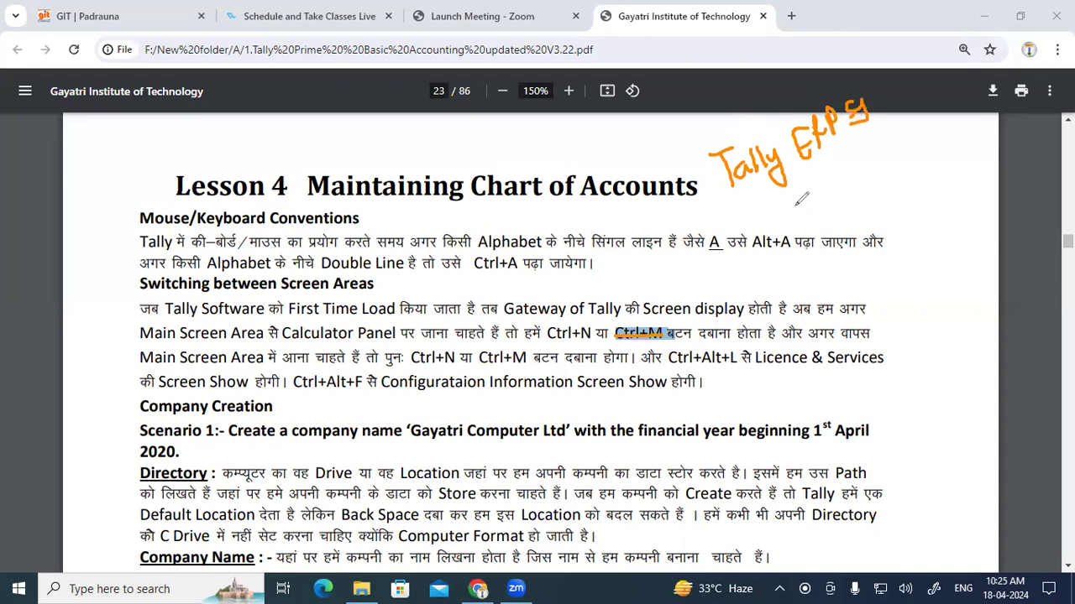
# Step: Write 'Tally' with versions 1.1 and 4.1 over the paragraph, then circle the ERP 9 note and Ctrl+N
pyautogui.moveTo(608, 262)
pyautogui.mouseDown()
pyautogui.moveTo(657, 239)
pyautogui.moveTo(648, 276)
pyautogui.mouseUp()
pyautogui.moveTo(671, 254)
pyautogui.mouseDown()
pyautogui.moveTo(660, 257)
pyautogui.moveTo(678, 265)
pyautogui.moveTo(740, 252)
pyautogui.moveTo(774, 220)
pyautogui.moveTo(812, 210)
pyautogui.moveTo(811, 193)
pyautogui.moveTo(865, 192)
pyautogui.moveTo(873, 176)
pyautogui.moveTo(868, 198)
pyautogui.mouseUp()
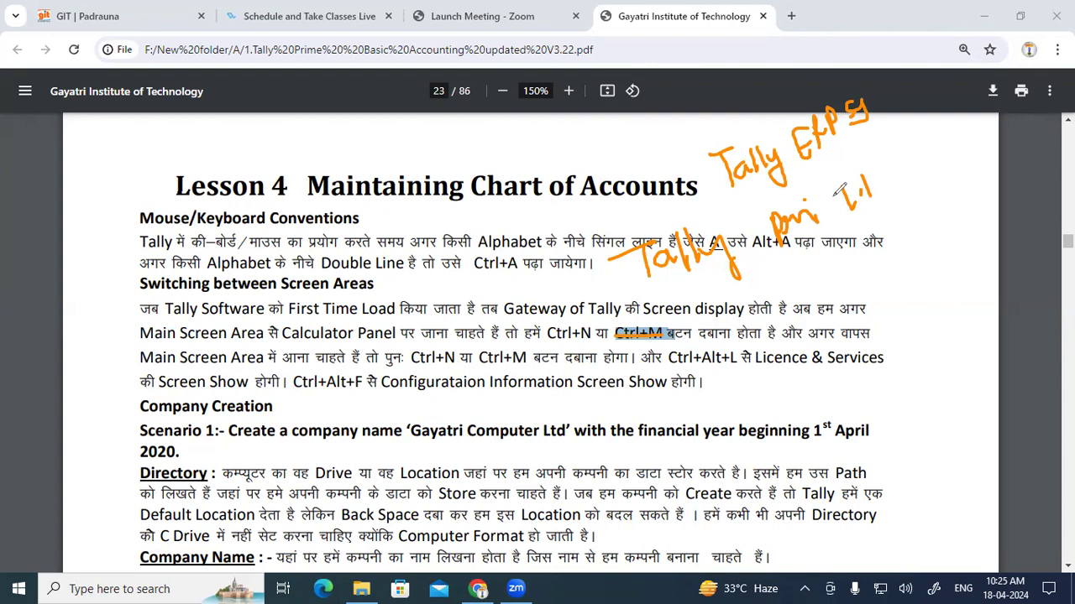
pyautogui.moveTo(848, 250)
pyautogui.mouseDown()
pyautogui.moveTo(851, 285)
pyautogui.moveTo(873, 270)
pyautogui.moveTo(880, 294)
pyautogui.moveTo(909, 284)
pyautogui.mouseUp()
pyautogui.click(867, 270)
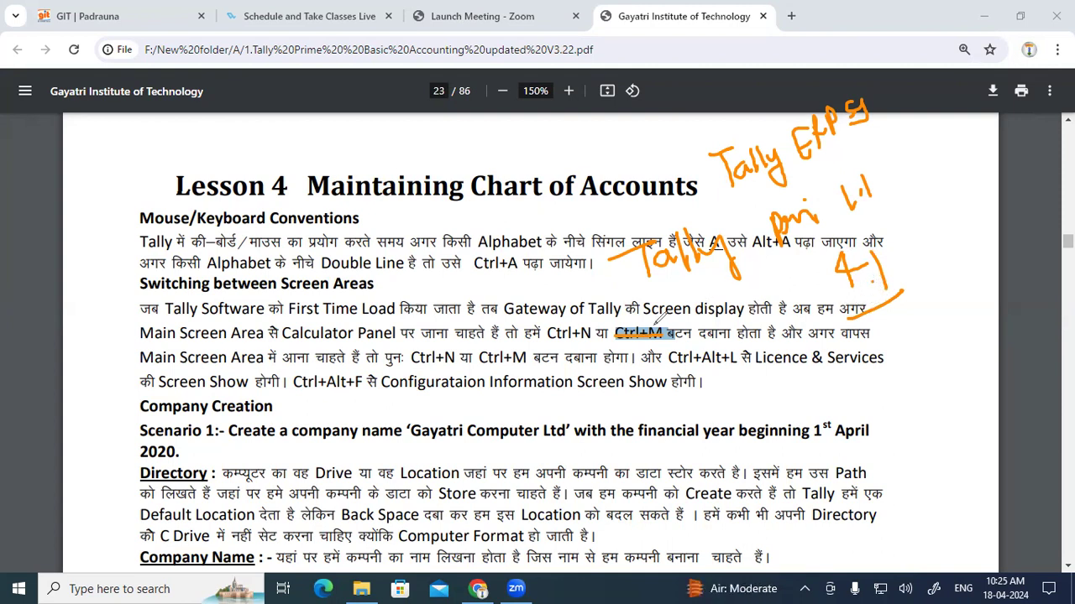
pyautogui.moveTo(841, 151)
pyautogui.mouseDown()
pyautogui.moveTo(875, 105)
pyautogui.moveTo(784, 98)
pyautogui.moveTo(700, 167)
pyautogui.moveTo(768, 186)
pyautogui.moveTo(852, 150)
pyautogui.moveTo(865, 124)
pyautogui.mouseUp()
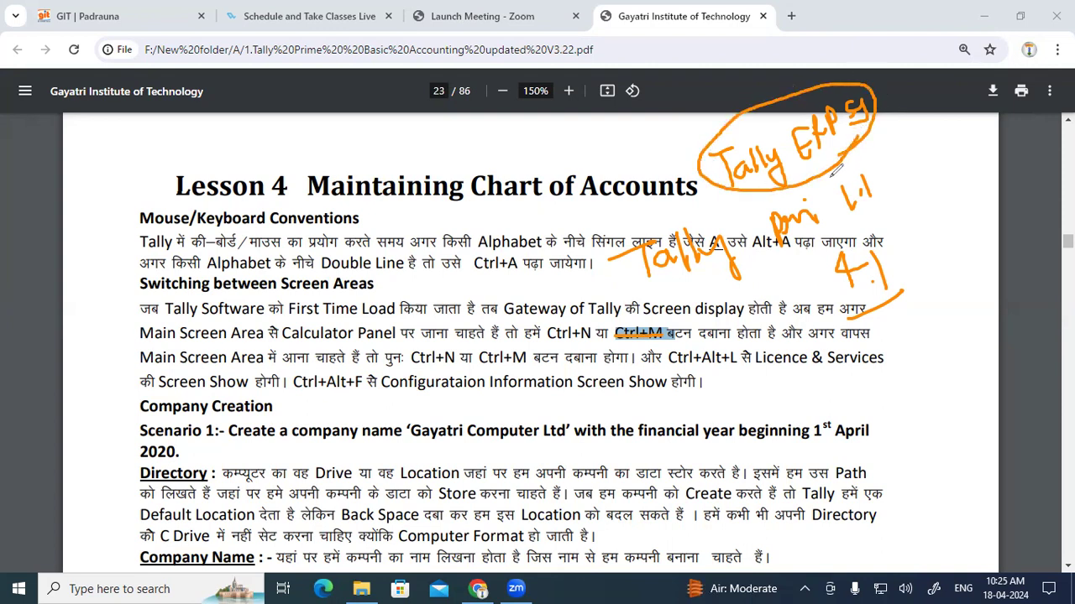
pyautogui.moveTo(571, 342)
pyautogui.mouseDown()
pyautogui.moveTo(598, 312)
pyautogui.moveTo(558, 307)
pyautogui.moveTo(578, 353)
pyautogui.moveTo(608, 334)
pyautogui.mouseUp()
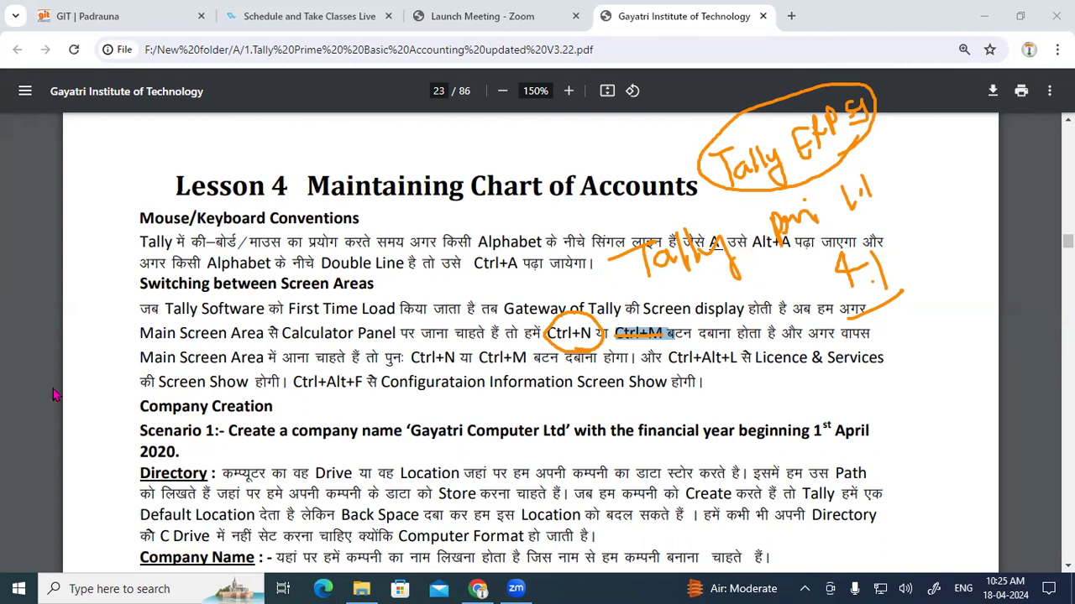
# Step: Clear the ink, then underline Gateway of Tally, Calculator Panel, Ctrl+N, the Ctrl+M words and Main Screen Area
pyautogui.press('e')
pyautogui.moveTo(509, 298); pyautogui.dragTo(597, 289)
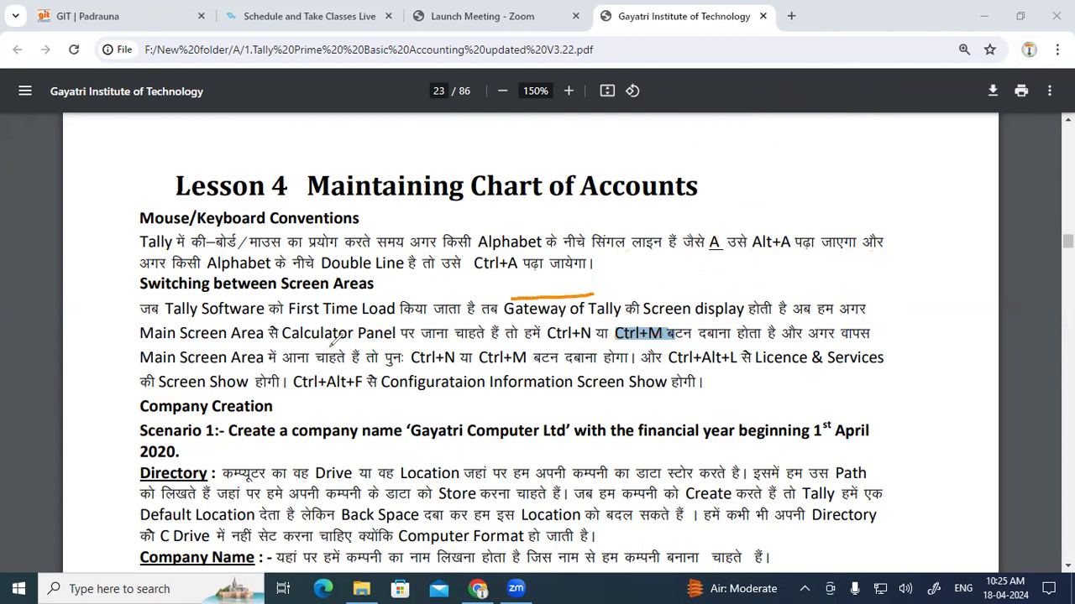
pyautogui.moveTo(284, 341); pyautogui.dragTo(325, 340)
pyautogui.moveTo(550, 340); pyautogui.dragTo(590, 341)
pyautogui.moveTo(698, 342); pyautogui.dragTo(770, 343)
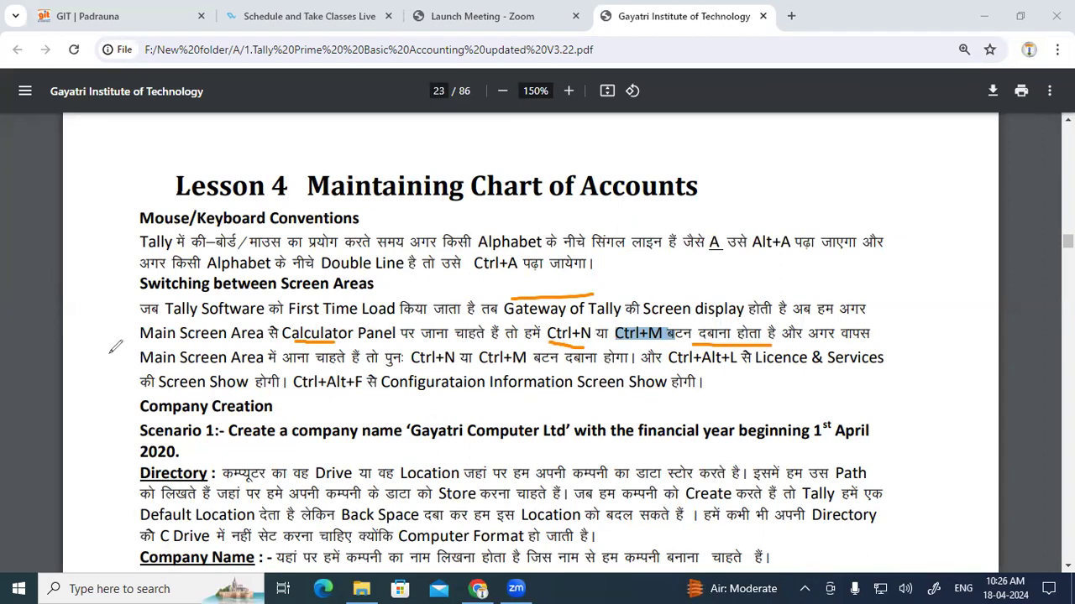
pyautogui.moveTo(144, 366); pyautogui.dragTo(345, 367)
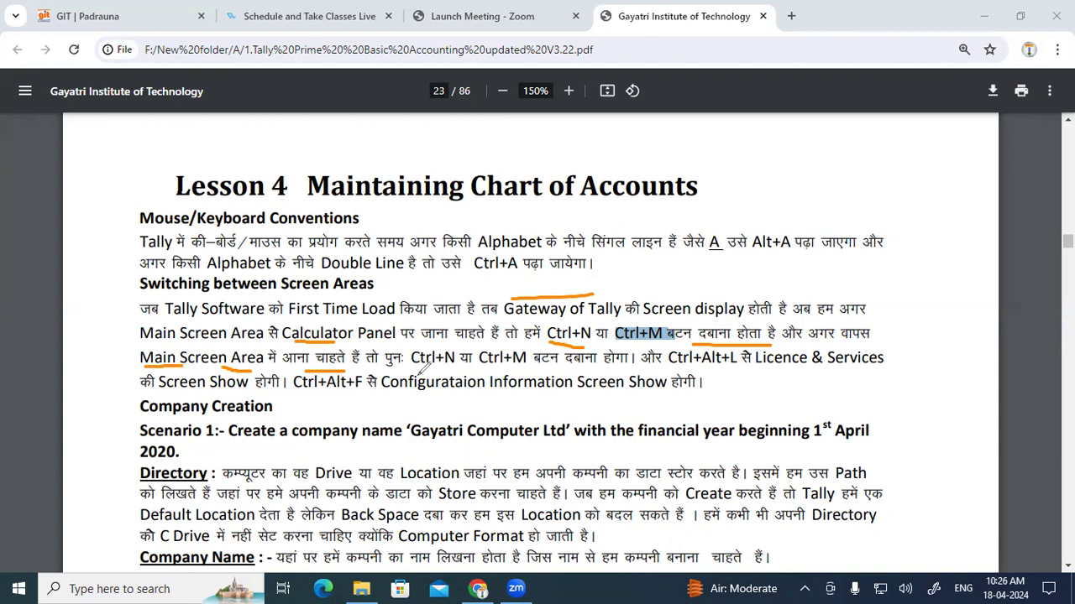
# Step: Underline Ctrl+N on the next line and handwrite a 'Tally Free Educat…' note beside the title
pyautogui.moveTo(414, 367); pyautogui.dragTo(457, 366)
pyautogui.moveTo(721, 162)
pyautogui.mouseDown()
pyautogui.moveTo(752, 142)
pyautogui.moveTo(752, 173)
pyautogui.moveTo(763, 151)
pyautogui.moveTo(770, 166)
pyautogui.moveTo(818, 144)
pyautogui.moveTo(818, 170)
pyautogui.mouseUp()
pyautogui.moveTo(768, 199)
pyautogui.mouseDown()
pyautogui.moveTo(790, 222)
pyautogui.moveTo(795, 186)
pyautogui.moveTo(791, 208)
pyautogui.moveTo(848, 178)
pyautogui.moveTo(867, 142)
pyautogui.moveTo(878, 176)
pyautogui.moveTo(912, 141)
pyautogui.moveTo(929, 150)
pyautogui.moveTo(933, 131)
pyautogui.mouseUp()
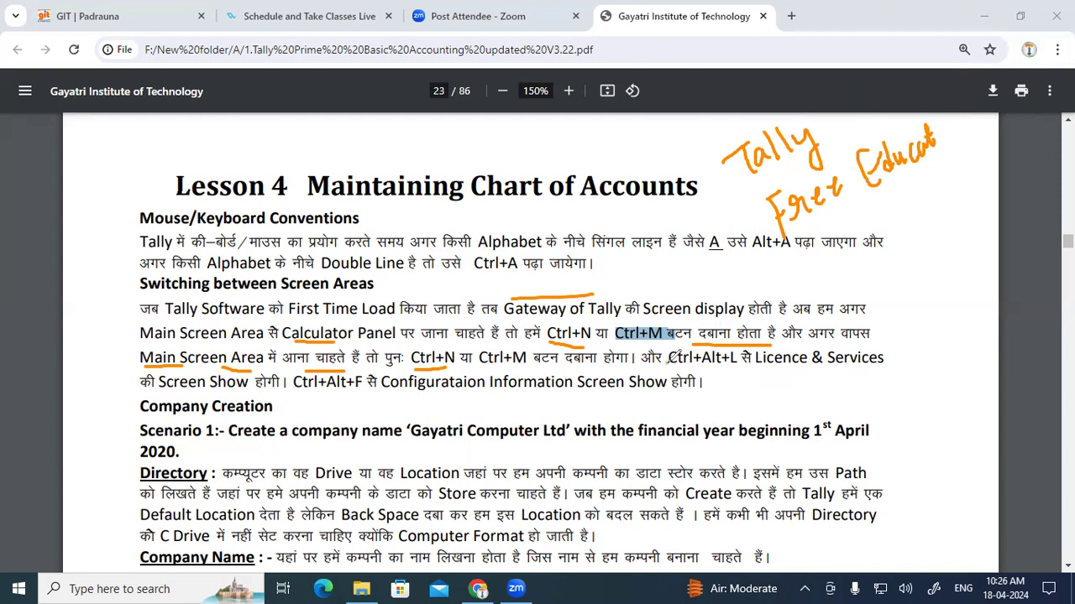
# Step: Underline the Ctrl+Alt+L and Ctrl+Alt+F shortcuts and Licence & Services in orange
pyautogui.moveTo(668, 365)
pyautogui.mouseDown()
pyautogui.moveTo(742, 369)
pyautogui.moveTo(739, 361)
pyautogui.mouseUp()
pyautogui.moveTo(296, 389)
pyautogui.mouseDown()
pyautogui.moveTo(299, 402)
pyautogui.moveTo(345, 402)
pyautogui.moveTo(362, 388)
pyautogui.mouseUp()
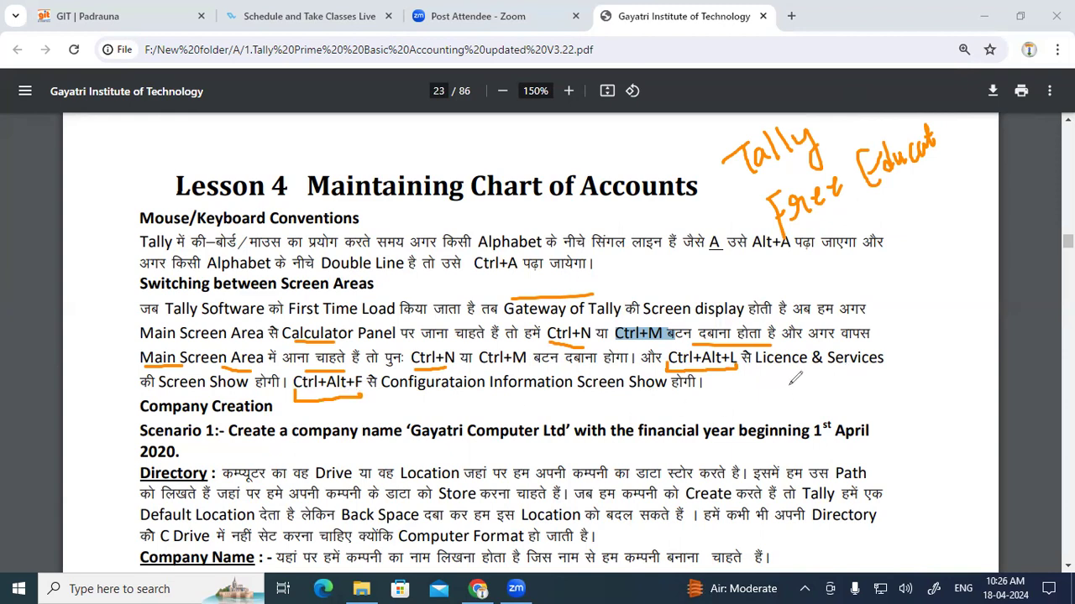
pyautogui.moveTo(756, 363)
pyautogui.mouseDown()
pyautogui.moveTo(760, 378)
pyautogui.moveTo(887, 361)
pyautogui.mouseUp()
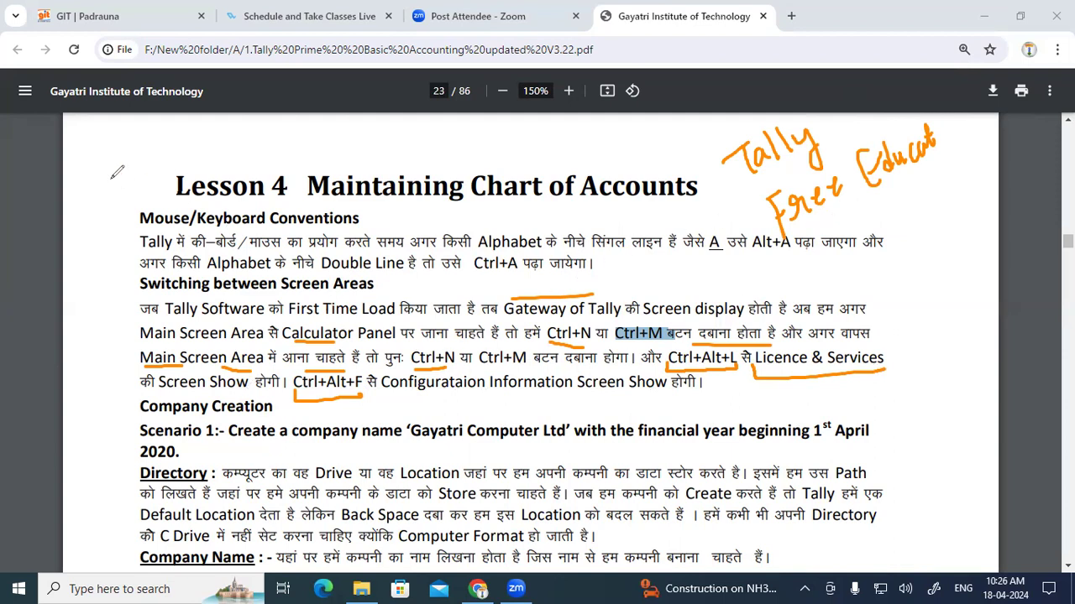
# Step: Handwrite F11 and F12 beside the lesson title
pyautogui.moveTo(108, 151)
pyautogui.mouseDown()
pyautogui.moveTo(110, 181)
pyautogui.moveTo(121, 147)
pyautogui.moveTo(132, 168)
pyautogui.mouseUp()
pyautogui.moveTo(188, 131); pyautogui.dragTo(198, 171)
pyautogui.moveTo(191, 133)
pyautogui.mouseDown()
pyautogui.moveTo(212, 126)
pyautogui.moveTo(208, 150)
pyautogui.moveTo(227, 156)
pyautogui.mouseUp()
pyautogui.moveTo(235, 127)
pyautogui.mouseDown()
pyautogui.moveTo(262, 136)
pyautogui.moveTo(242, 142)
pyautogui.mouseUp()
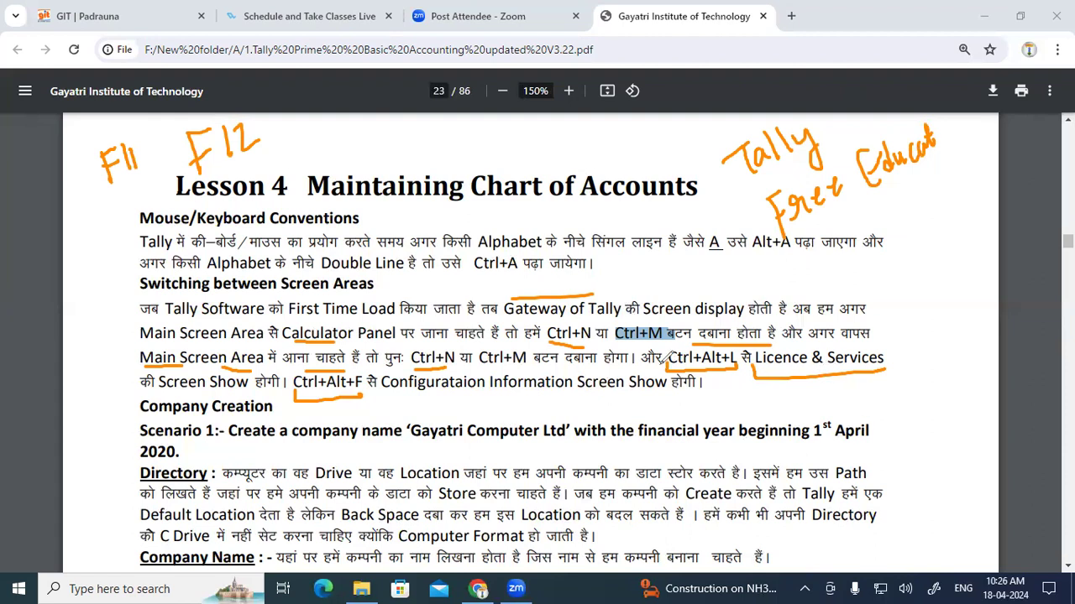
# Step: Thicken the Ctrl+Alt+F underline, circle F11 and F12, and underline the Company Creation heading
pyautogui.moveTo(303, 395); pyautogui.dragTo(367, 385)
pyautogui.moveTo(825, 242); pyautogui.dragTo(888, 202)
pyautogui.moveTo(105, 192)
pyautogui.mouseDown()
pyautogui.moveTo(158, 151)
pyautogui.moveTo(99, 142)
pyautogui.moveTo(93, 178)
pyautogui.moveTo(118, 188)
pyautogui.mouseUp()
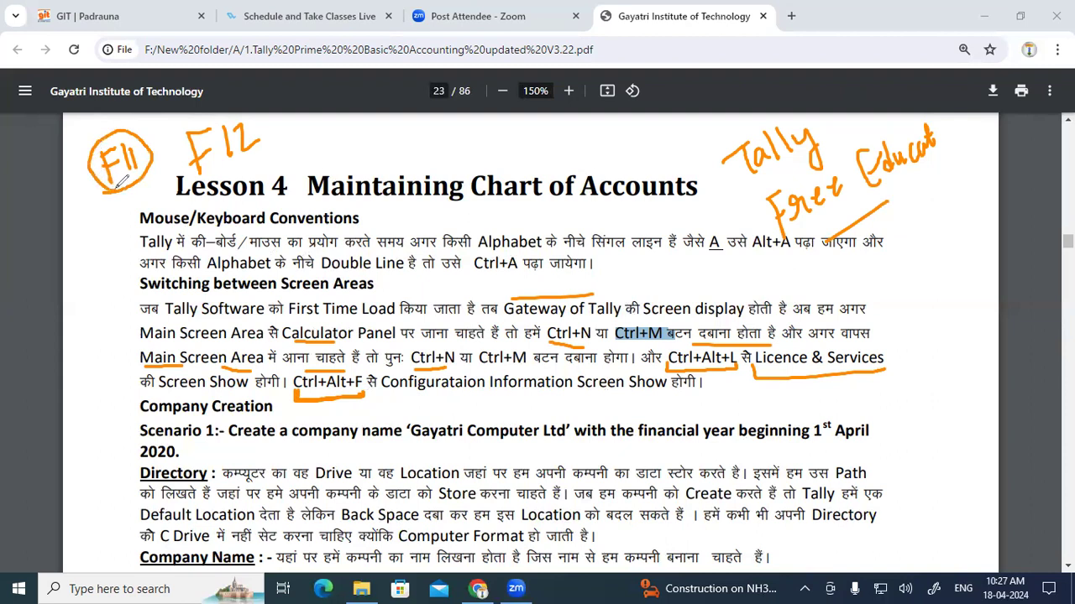
pyautogui.moveTo(186, 154)
pyautogui.mouseDown()
pyautogui.moveTo(209, 109)
pyautogui.moveTo(282, 134)
pyautogui.moveTo(219, 183)
pyautogui.moveTo(183, 152)
pyautogui.mouseUp()
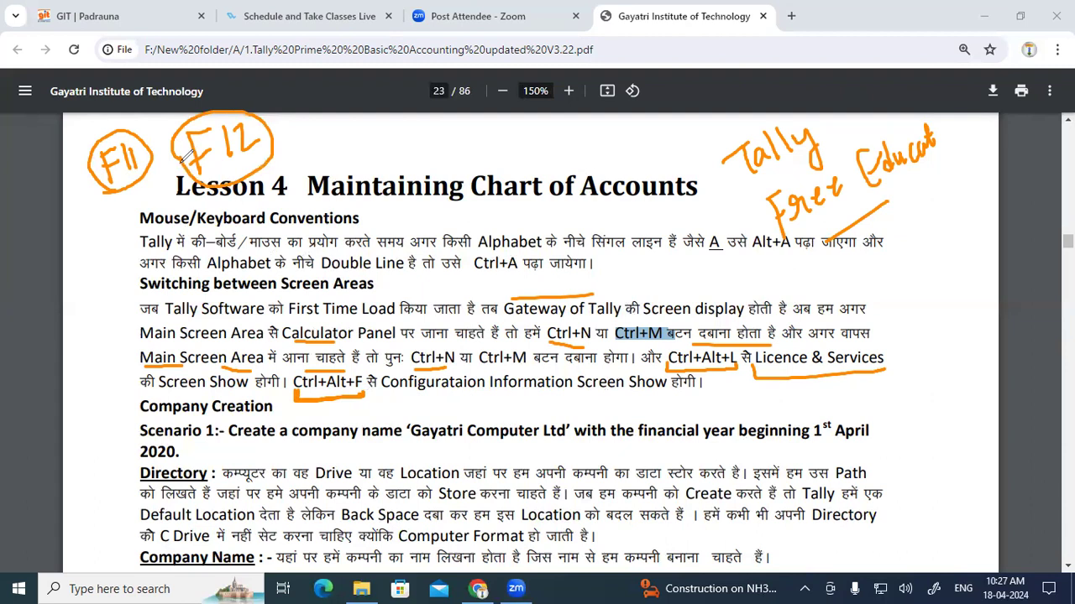
pyautogui.moveTo(141, 415)
pyautogui.mouseDown()
pyautogui.moveTo(248, 412)
pyautogui.moveTo(284, 400)
pyautogui.moveTo(216, 389)
pyautogui.moveTo(126, 402)
pyautogui.moveTo(178, 411)
pyautogui.moveTo(193, 443)
pyautogui.moveTo(402, 446)
pyautogui.mouseUp()
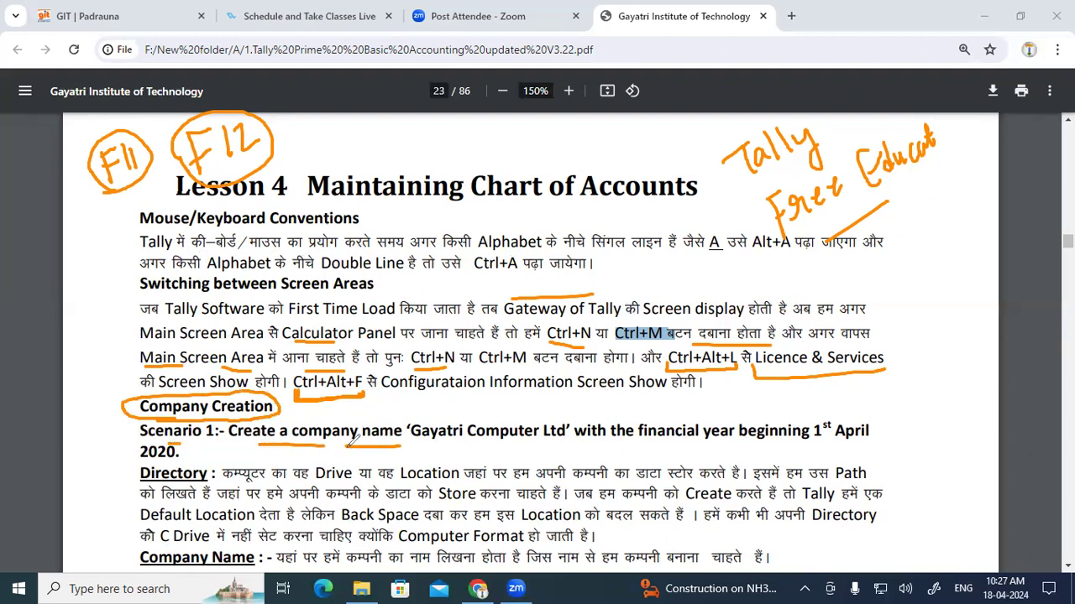
# Step: Underline Gayatri Computer Ltd and the financial year beginning, circle 2020, and write 2020 in the margin
pyautogui.moveTo(410, 448); pyautogui.dragTo(806, 444)
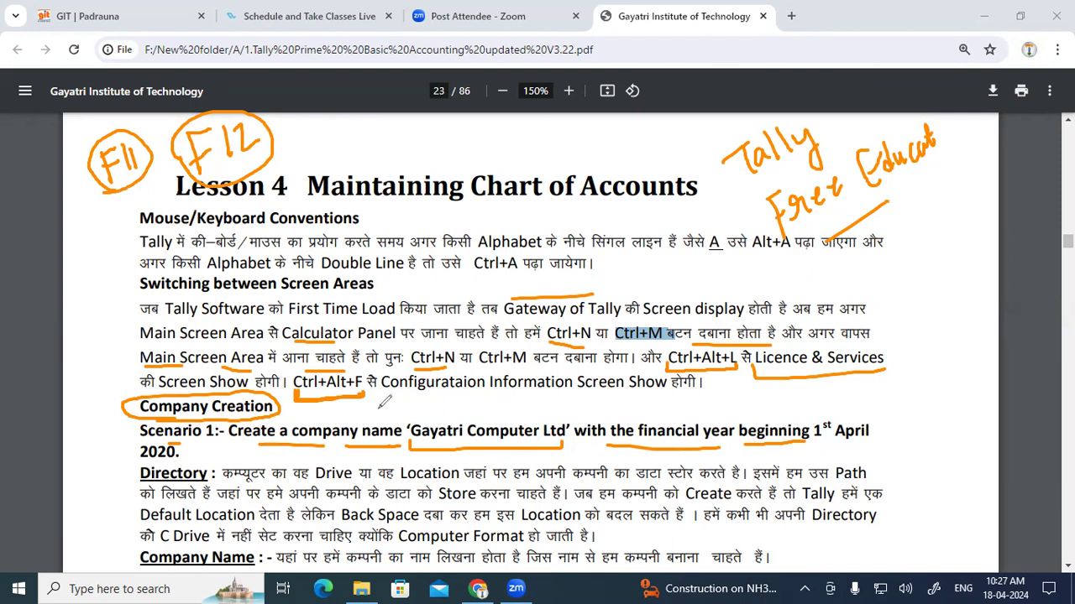
pyautogui.moveTo(808, 423)
pyautogui.mouseDown()
pyautogui.moveTo(811, 450)
pyautogui.moveTo(865, 451)
pyautogui.mouseUp()
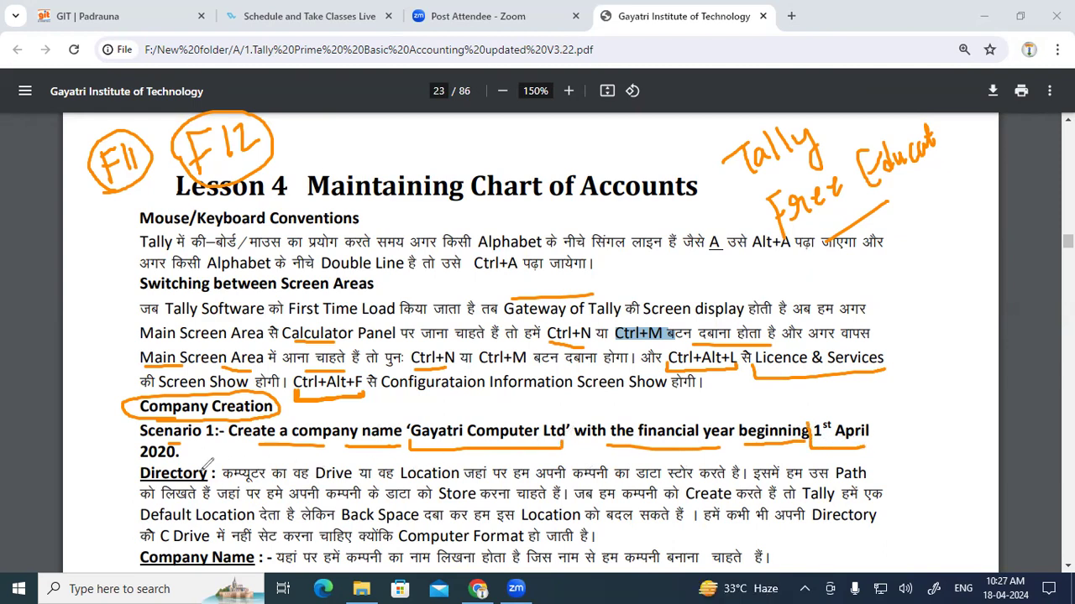
pyautogui.moveTo(177, 456)
pyautogui.mouseDown()
pyautogui.moveTo(168, 426)
pyautogui.moveTo(134, 430)
pyautogui.moveTo(137, 464)
pyautogui.moveTo(178, 447)
pyautogui.mouseUp()
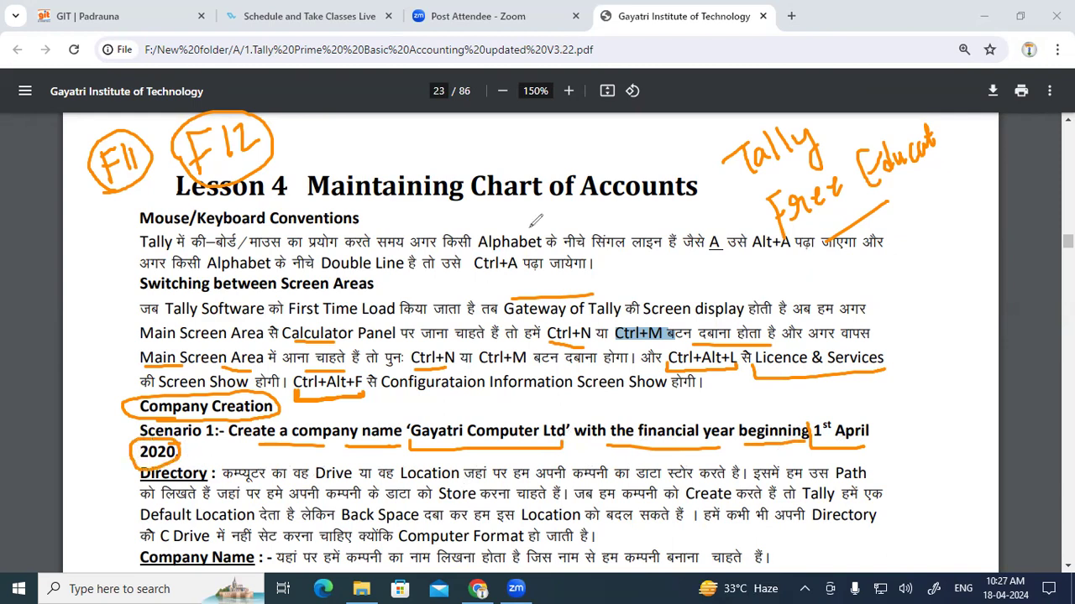
pyautogui.moveTo(882, 243)
pyautogui.mouseDown()
pyautogui.moveTo(933, 244)
pyautogui.moveTo(947, 220)
pyautogui.moveTo(942, 239)
pyautogui.mouseUp()
pyautogui.moveTo(913, 284); pyautogui.dragTo(965, 231)
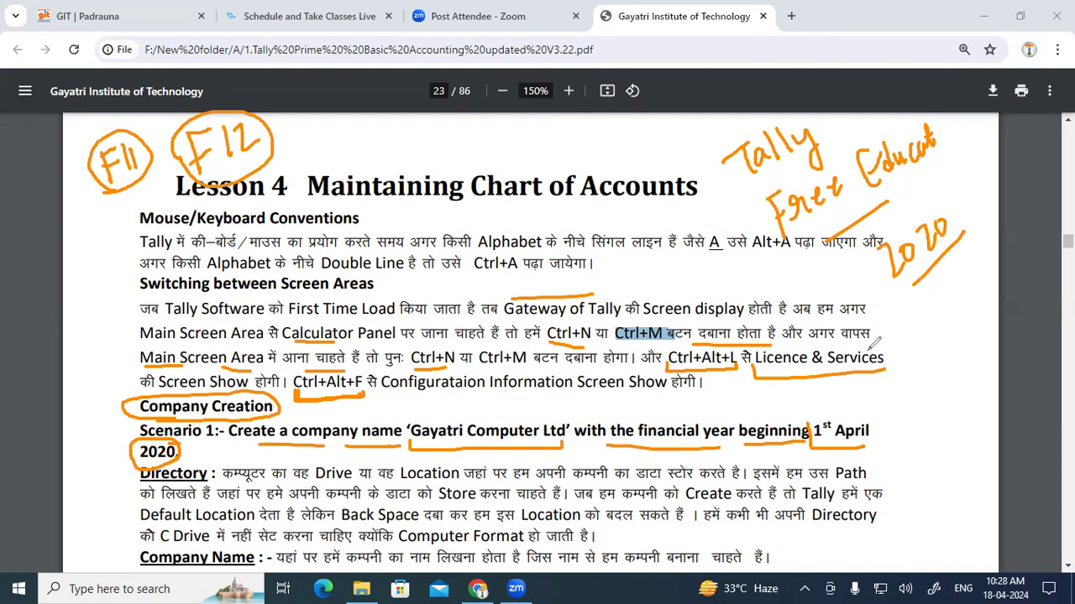
# Step: Write the 1-4-20 year notes above the title, then erase all the pen ink
pyautogui.moveTo(457, 127)
pyautogui.mouseDown()
pyautogui.moveTo(460, 149)
pyautogui.moveTo(514, 135)
pyautogui.moveTo(505, 148)
pyautogui.mouseUp()
pyautogui.moveTo(534, 94); pyautogui.dragTo(537, 195)
pyautogui.moveTo(547, 120); pyautogui.dragTo(564, 148)
pyautogui.moveTo(579, 110)
pyautogui.mouseDown()
pyautogui.moveTo(578, 128)
pyautogui.moveTo(628, 102)
pyautogui.mouseUp()
pyautogui.moveTo(571, 162); pyautogui.dragTo(654, 104)
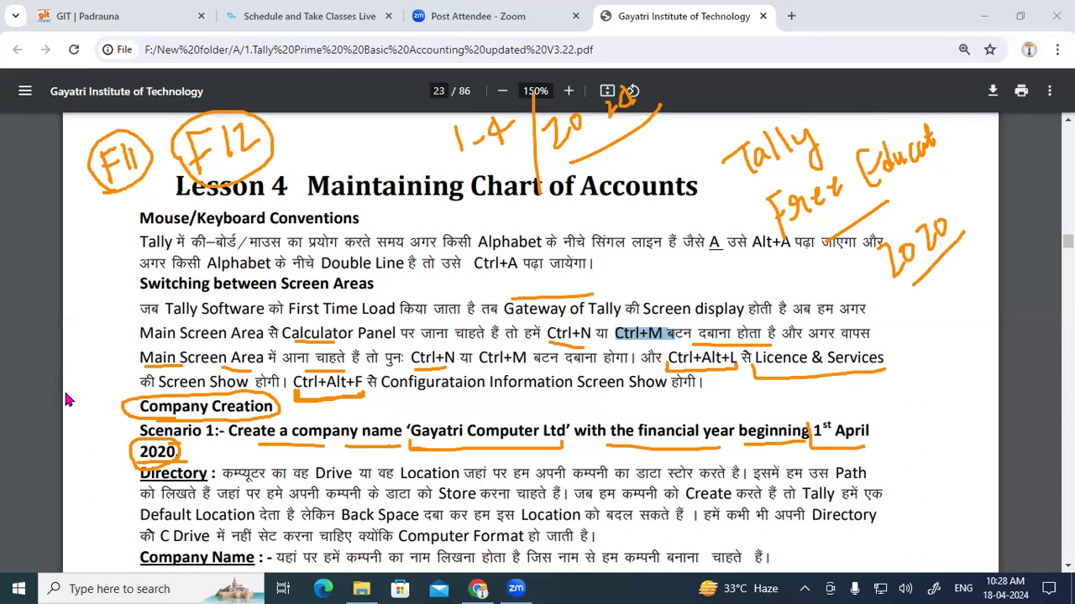
pyautogui.press('e')
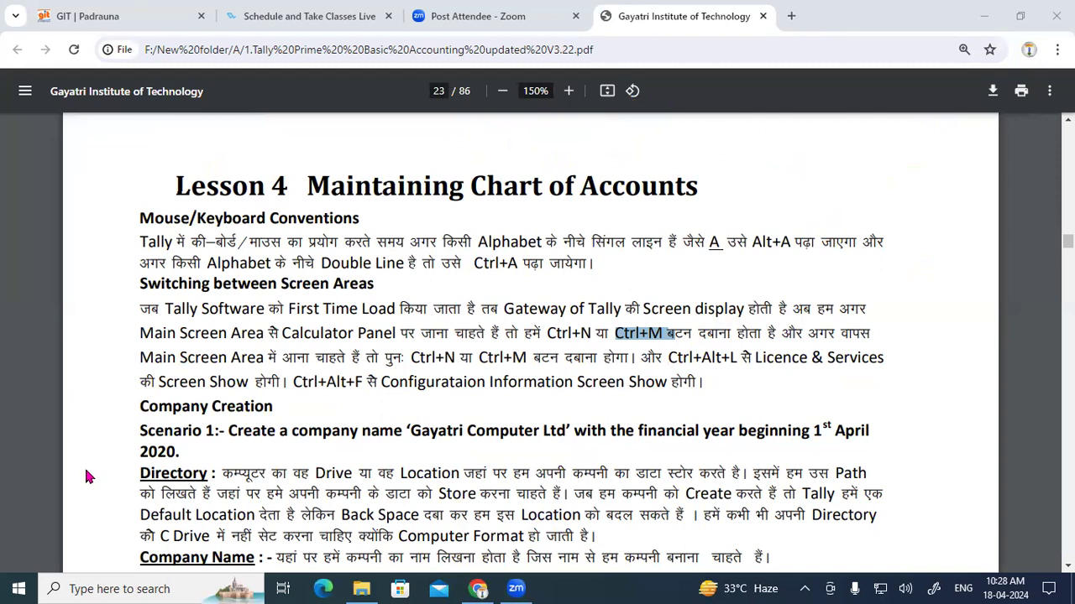
# Step: Minimize Chrome and File Explorer and launch Control Panel from its desktop shortcut
pyautogui.click(569, 420)
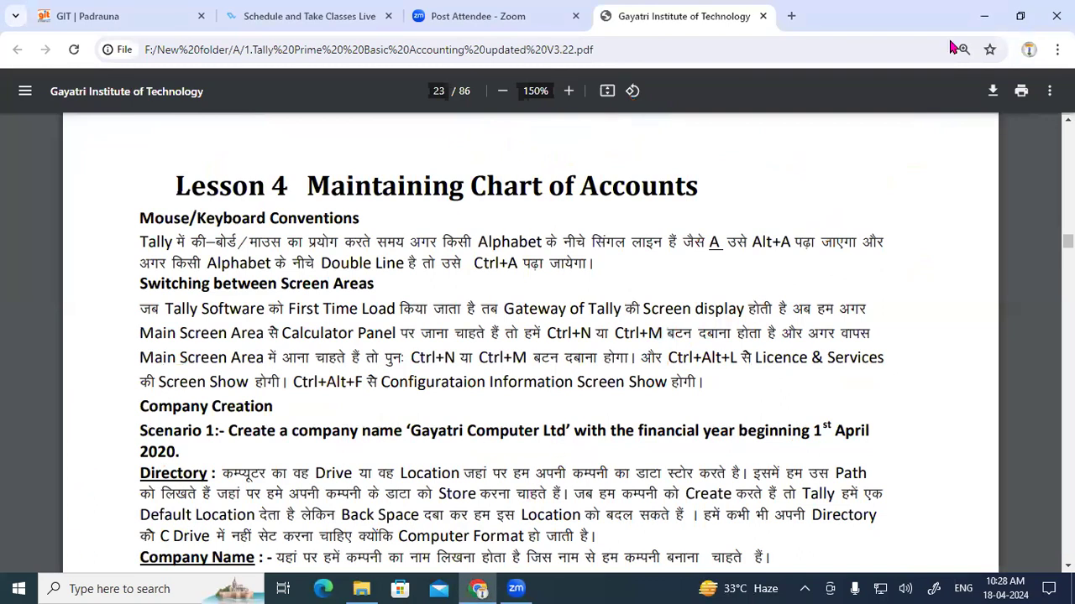
pyautogui.click(984, 16)
pyautogui.click(984, 11)
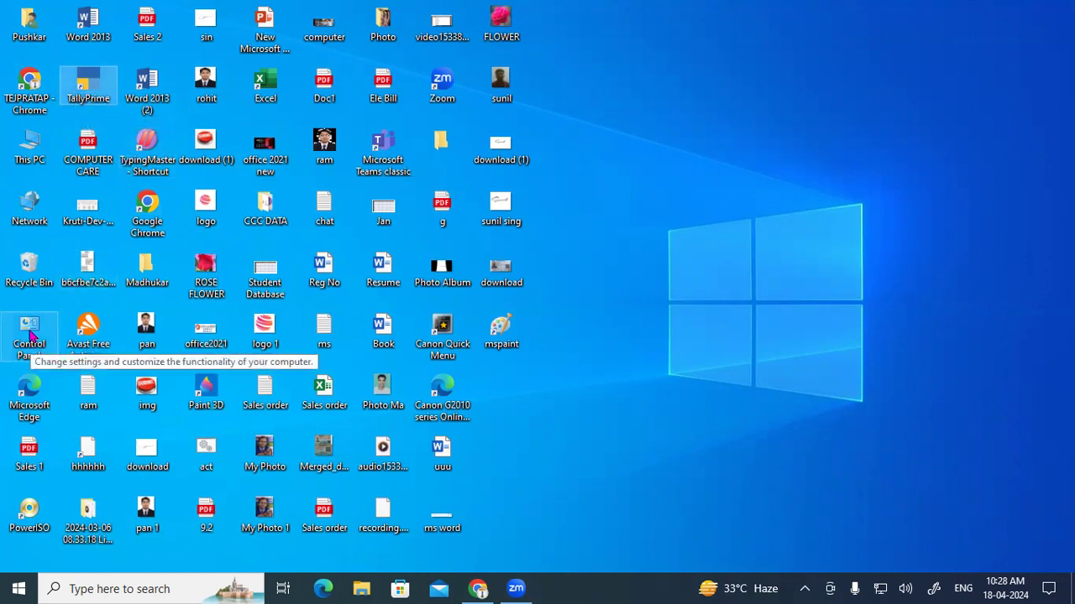
pyautogui.click(30, 334)
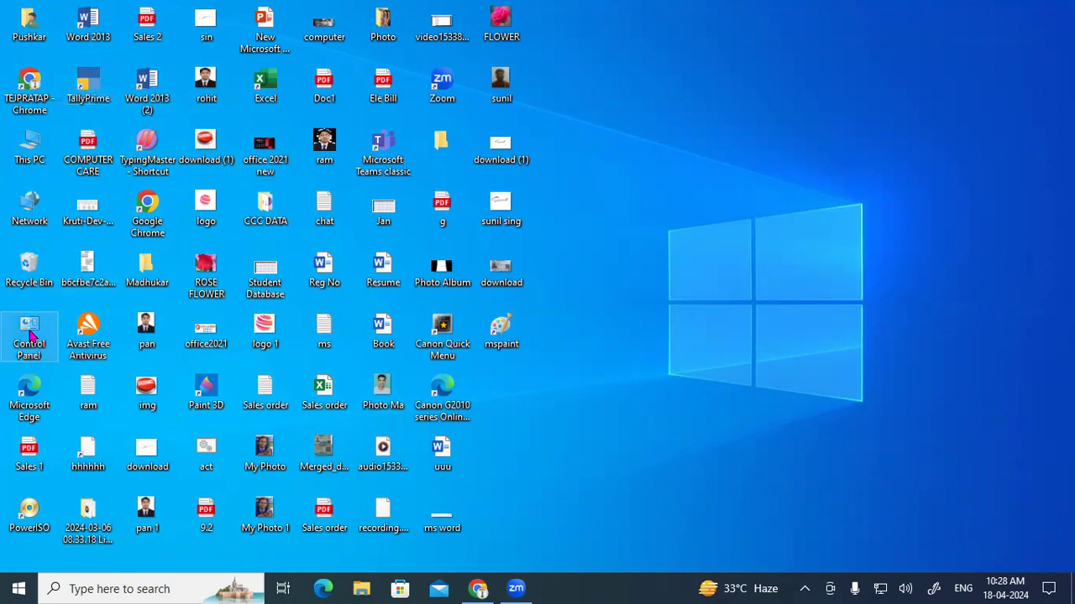
pyautogui.doubleClick(31, 334)
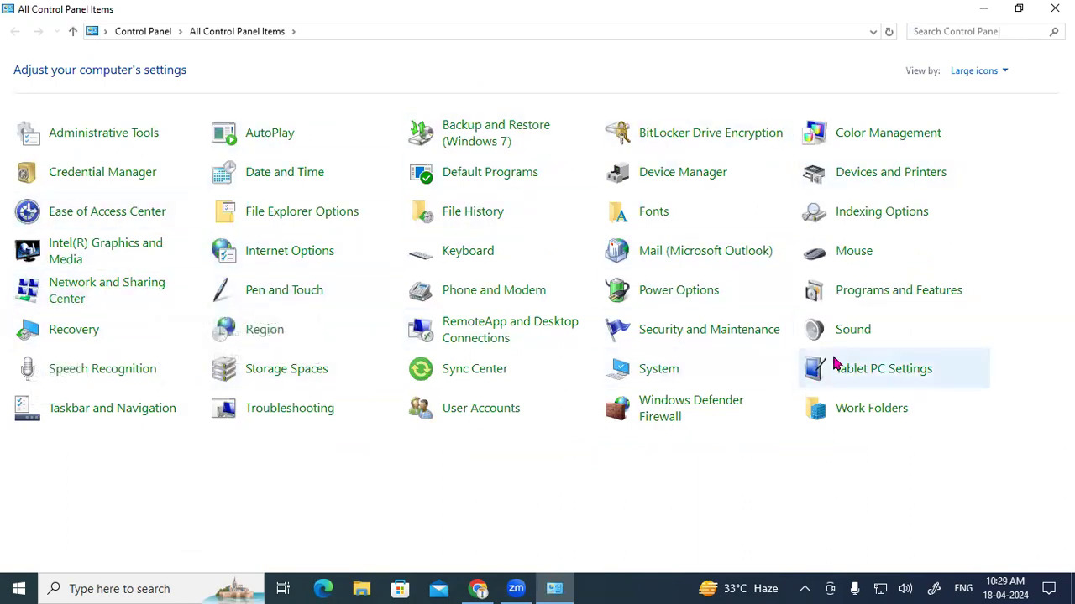
# Step: Open Programs and Features and right-click TallyPrime in the installed programs list
pyautogui.click(878, 294)
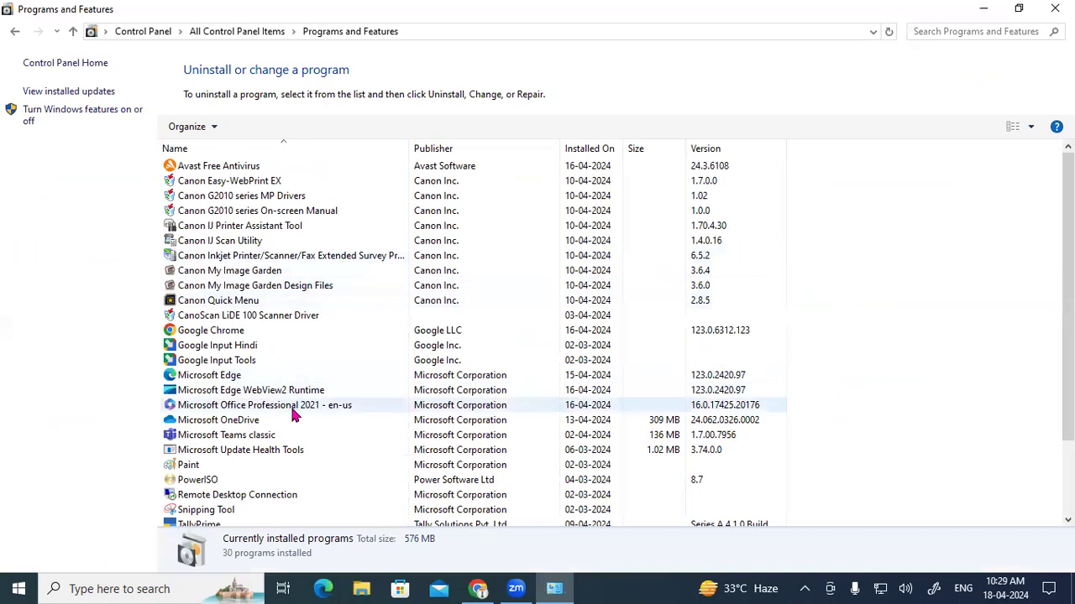
pyautogui.scroll(-2, 317, 374)
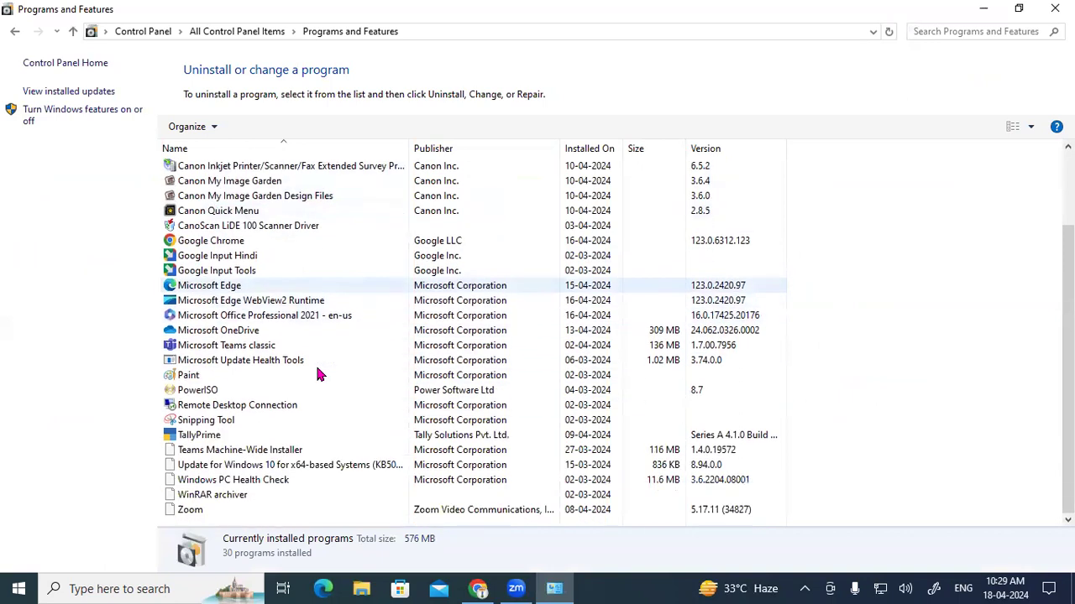
pyautogui.click(240, 438)
pyautogui.rightClick(240, 438)
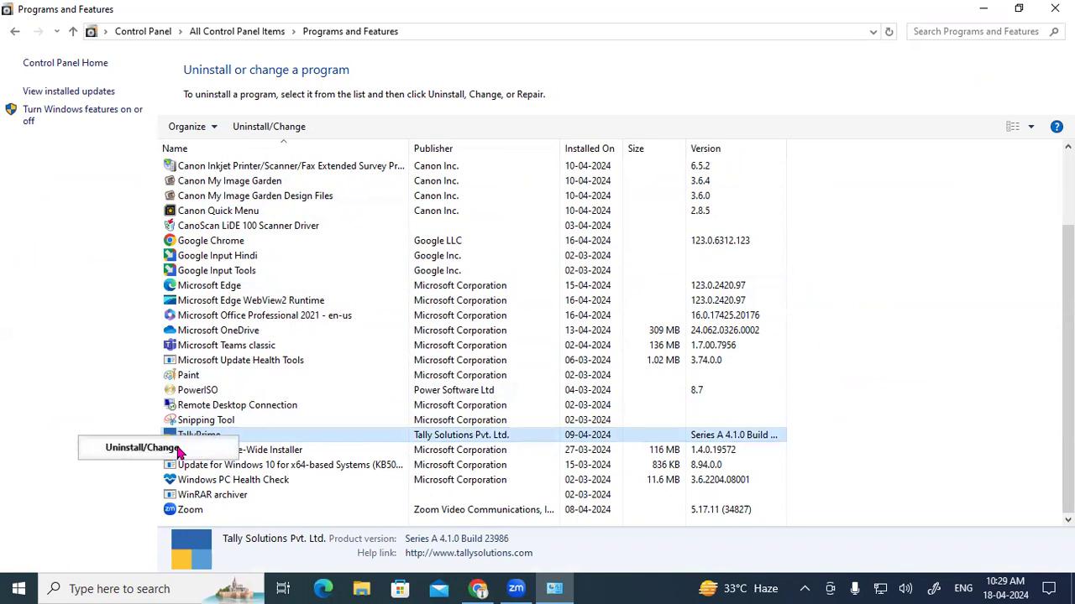
pyautogui.click(149, 33)
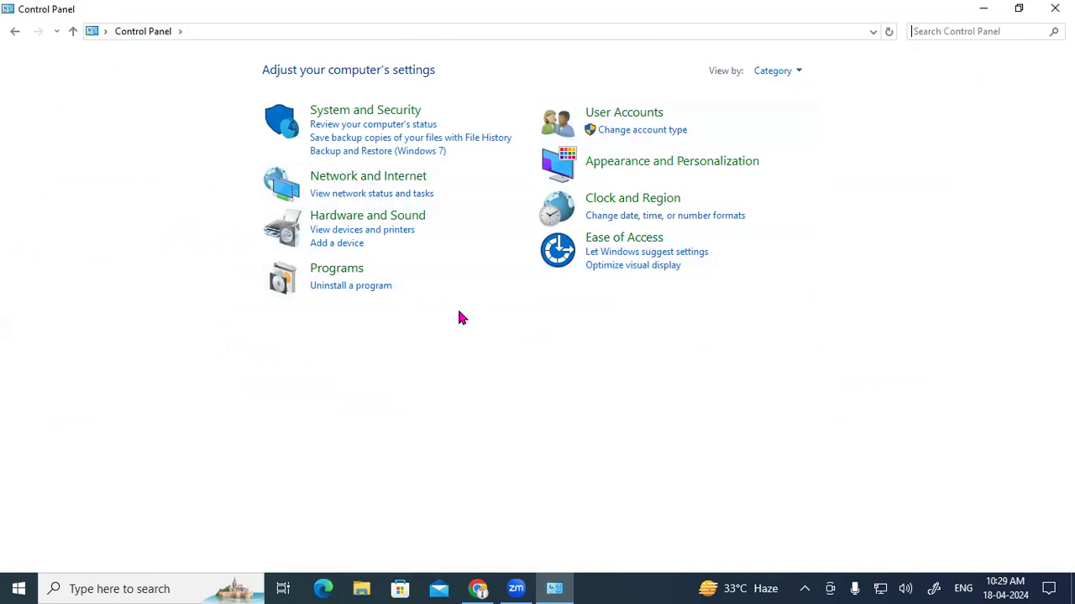
pyautogui.click(348, 287)
pyautogui.scroll(-2, 331, 303)
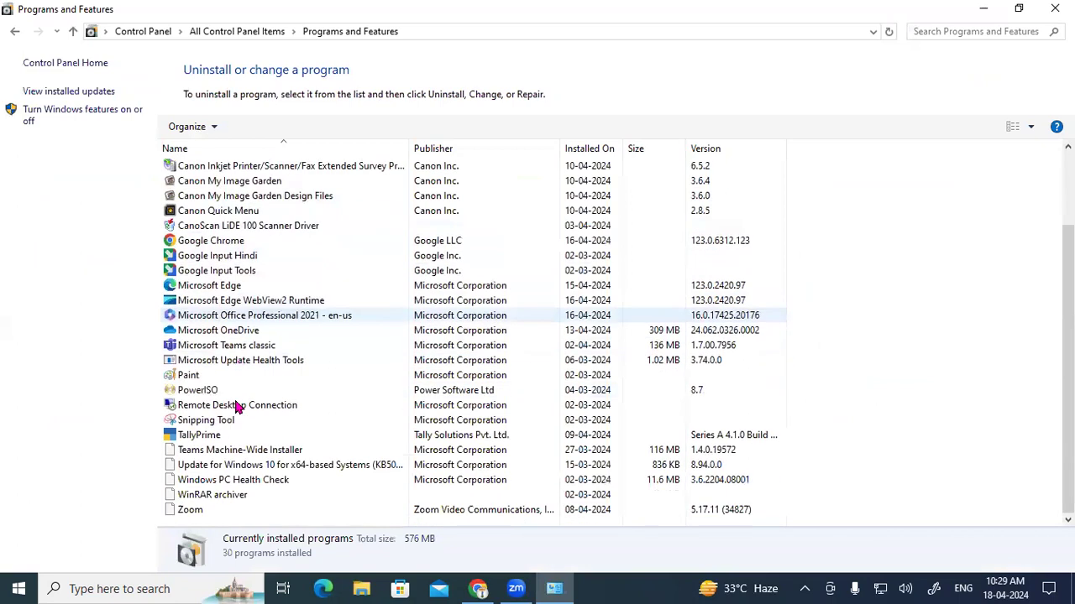
pyautogui.click(210, 437)
pyautogui.rightClick(207, 442)
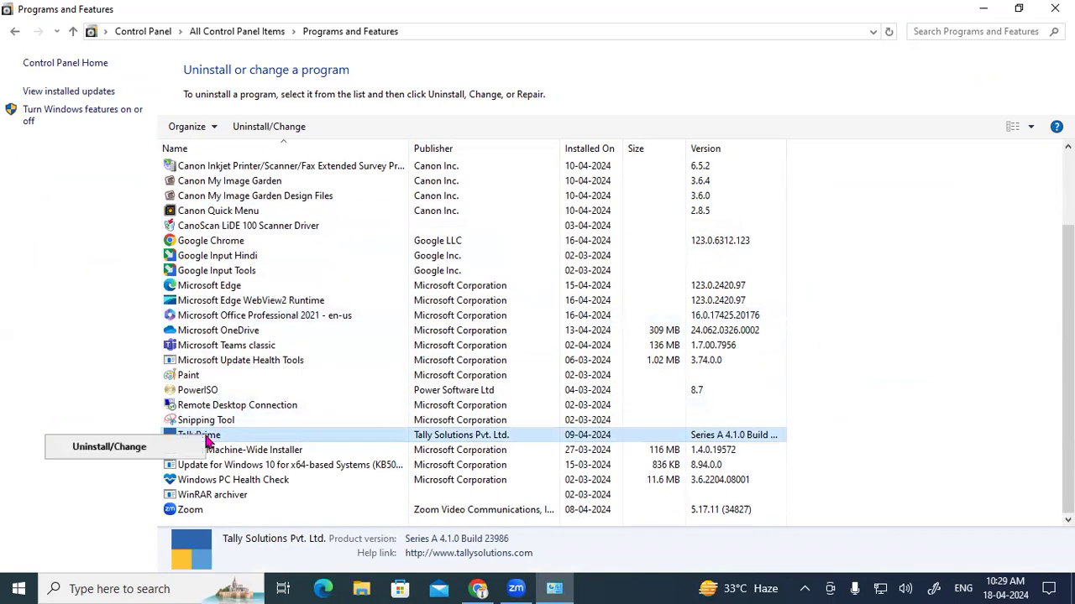
# Step: Uninstall TallyPrime with Yes, then close the TALLY 4.2 folder, Setup Manager and Programs window
pyautogui.click(117, 449)
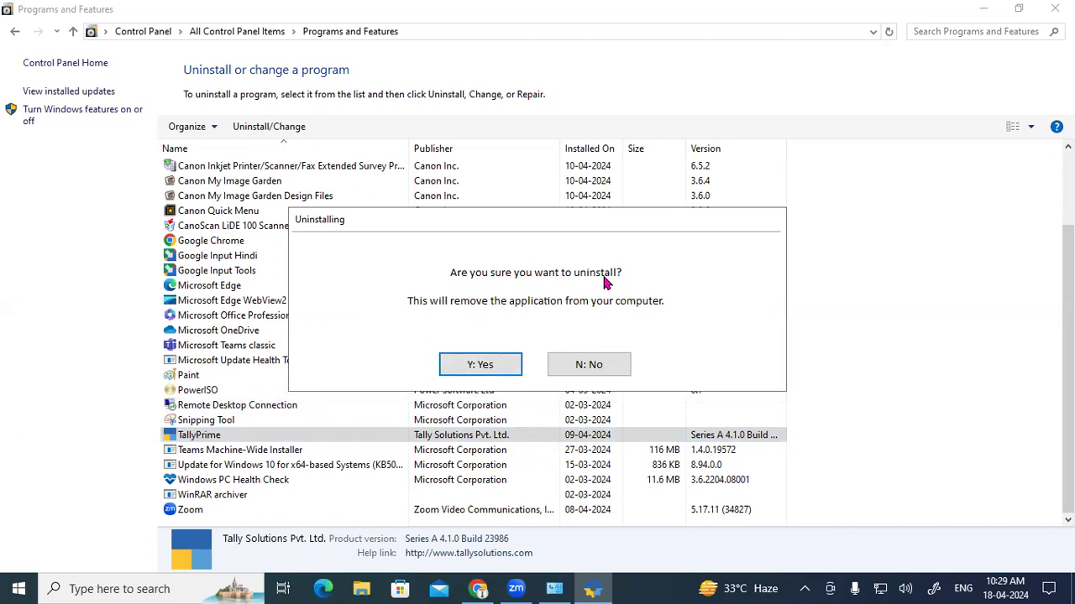
pyautogui.click(506, 367)
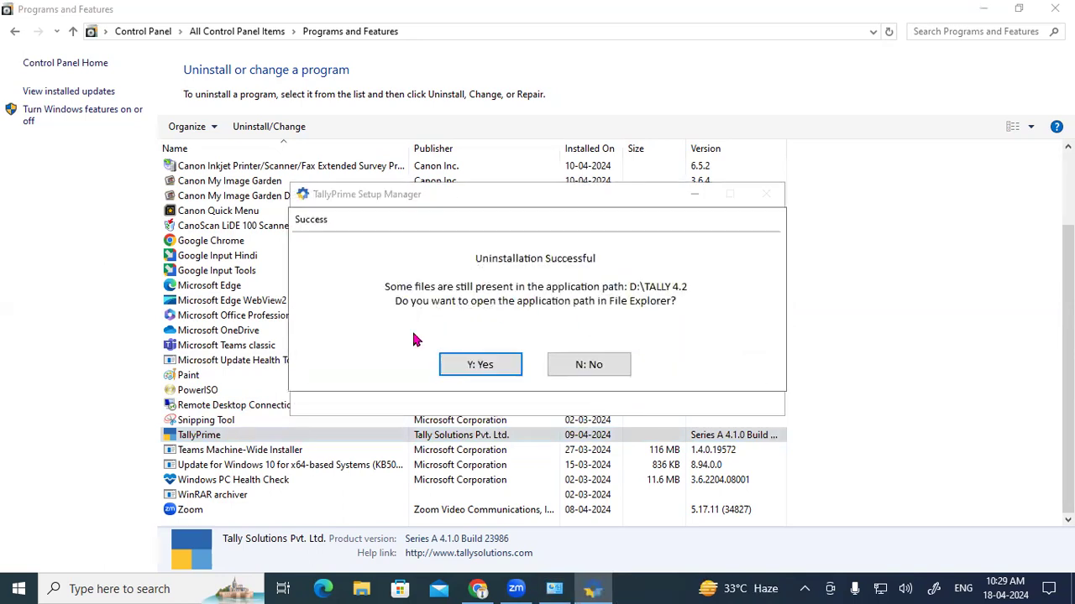
pyautogui.click(485, 365)
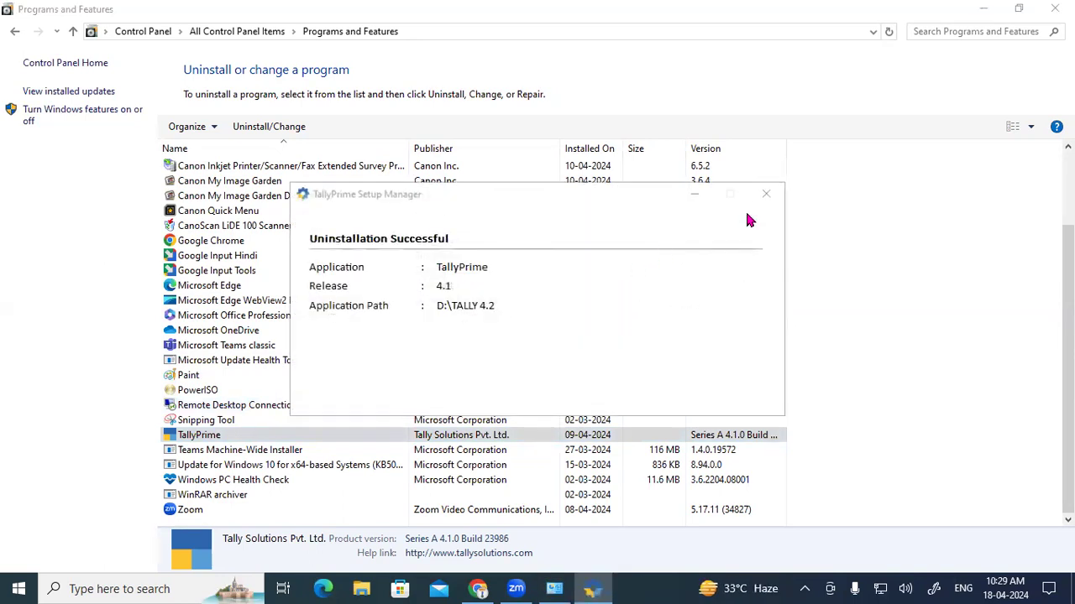
pyautogui.click(1055, 8)
pyautogui.click(770, 198)
pyautogui.click(479, 336)
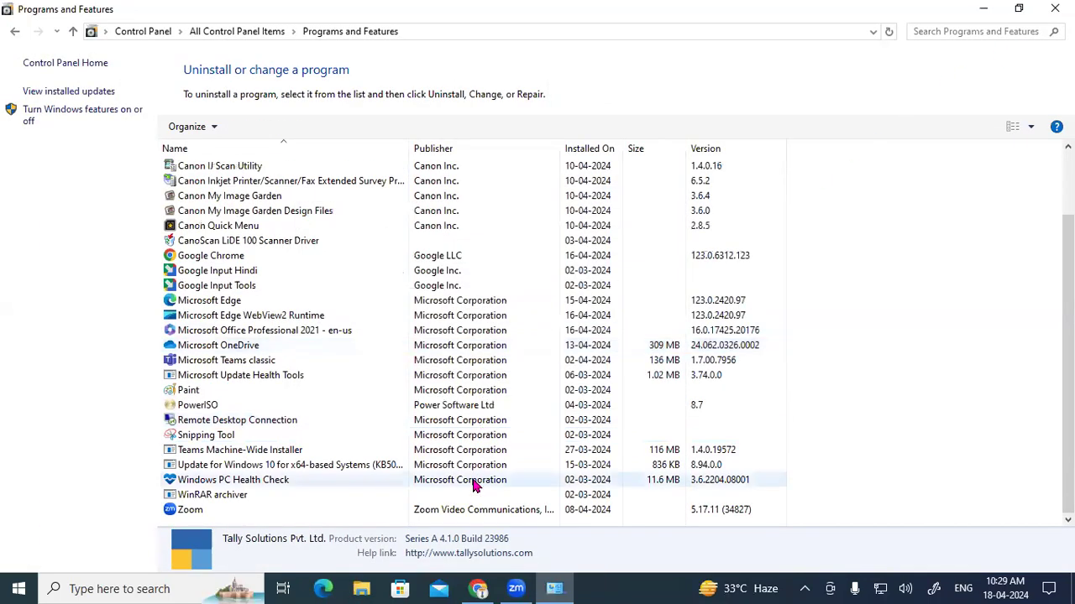
pyautogui.click(1055, 9)
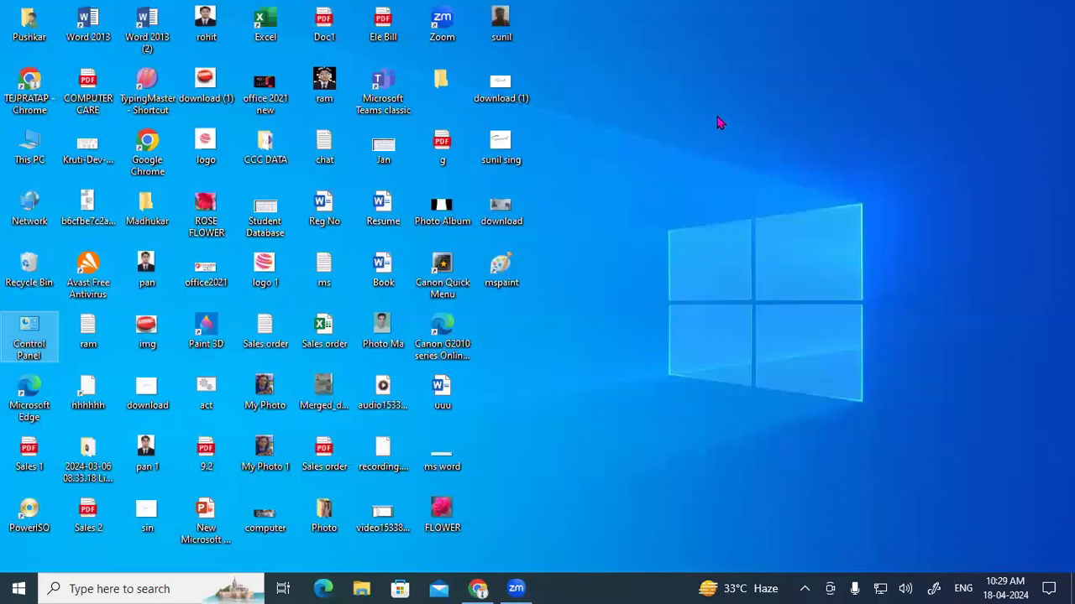
# Step: Refresh the desktop, select and deselect its icons, and restore the Chrome window from the taskbar
pyautogui.rightClick(542, 115)
pyautogui.click(660, 161)
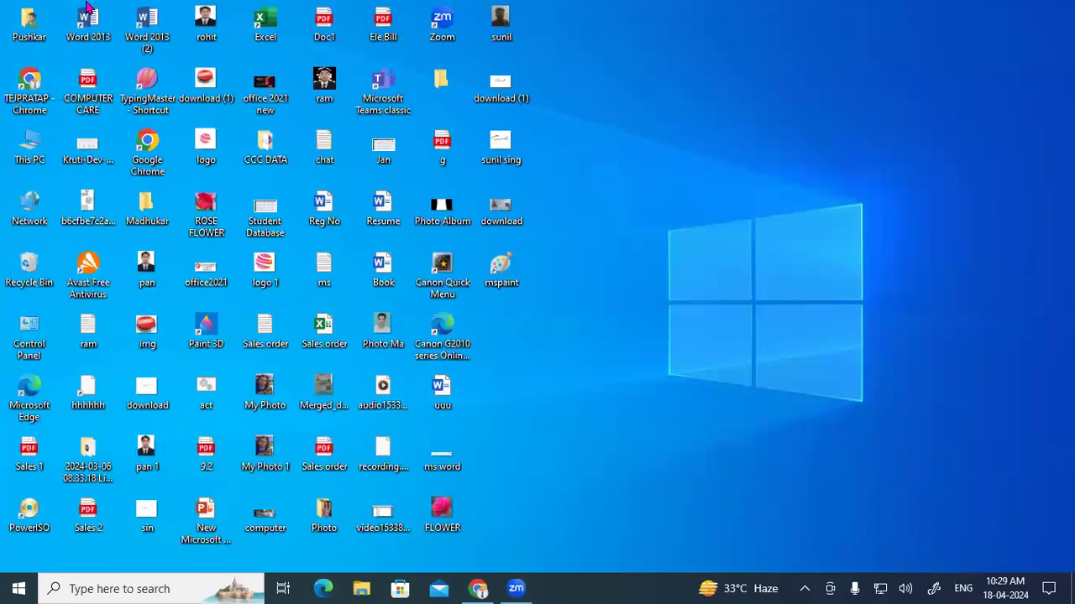
pyautogui.moveTo(99, 29); pyautogui.dragTo(507, 515)
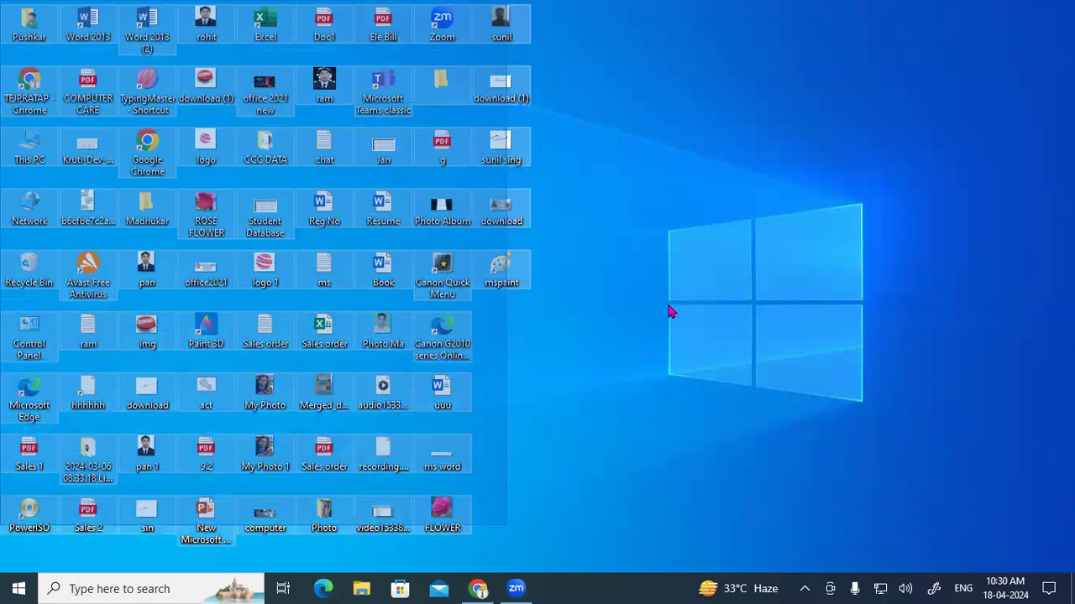
pyautogui.click(737, 148)
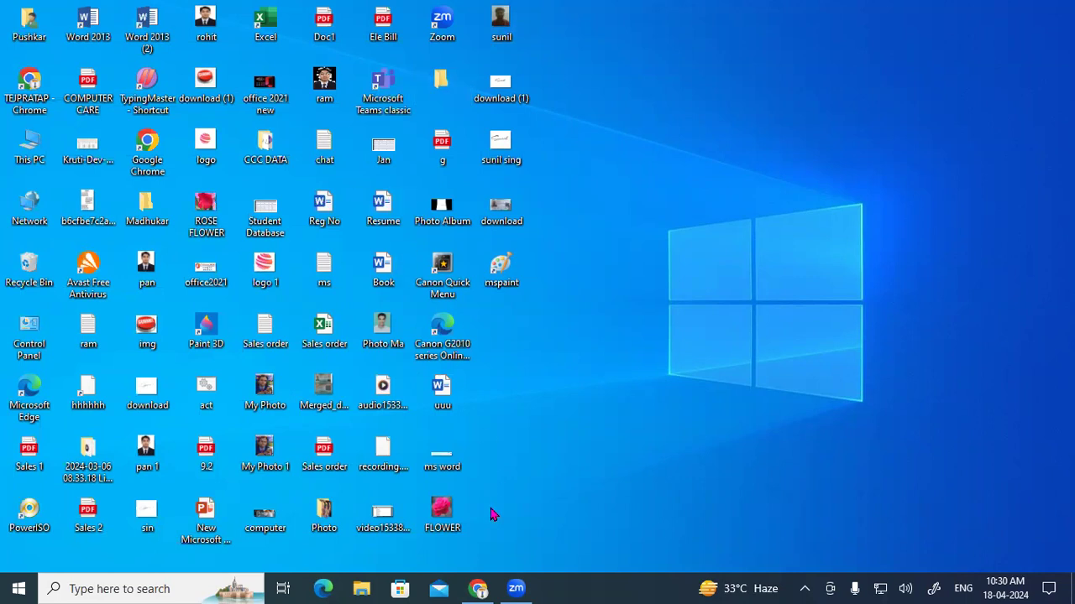
pyautogui.click(480, 590)
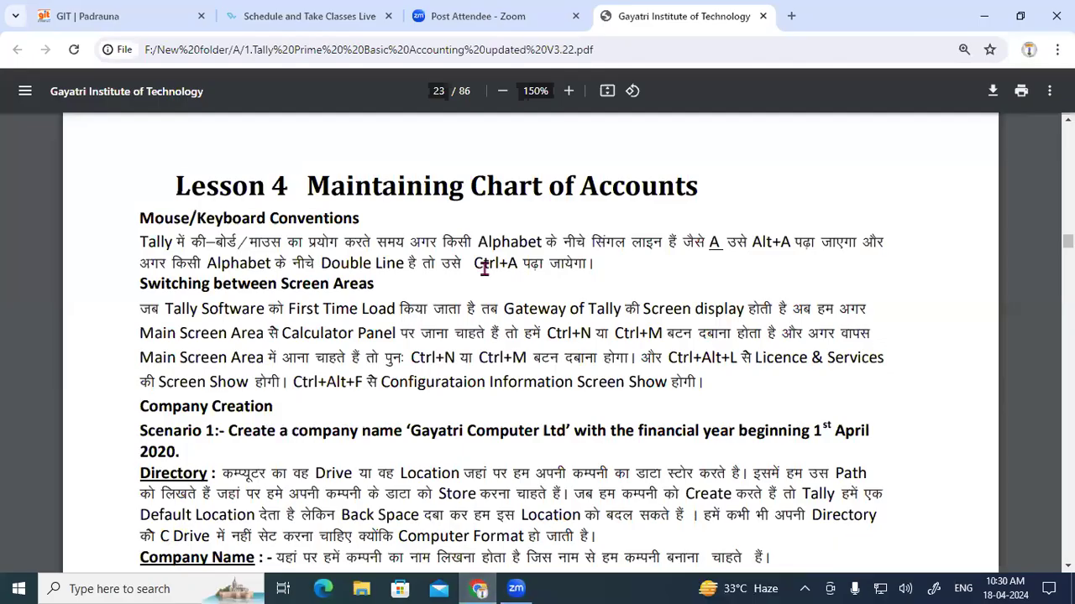
# Step: Search Google for 'tally prime download' in a new browser tab
pyautogui.click(790, 16)
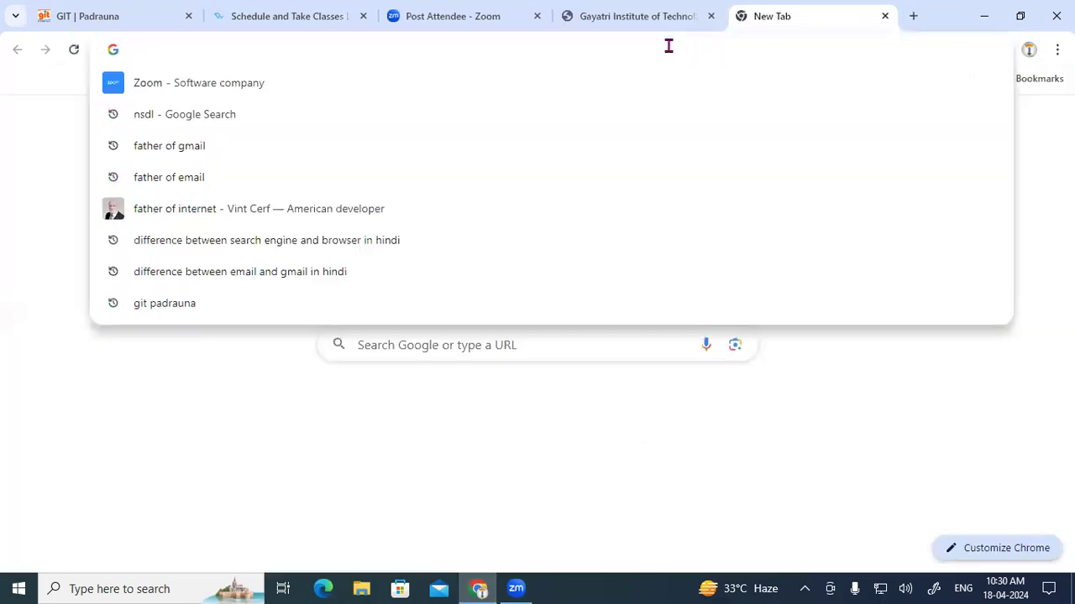
pyautogui.write('tall')
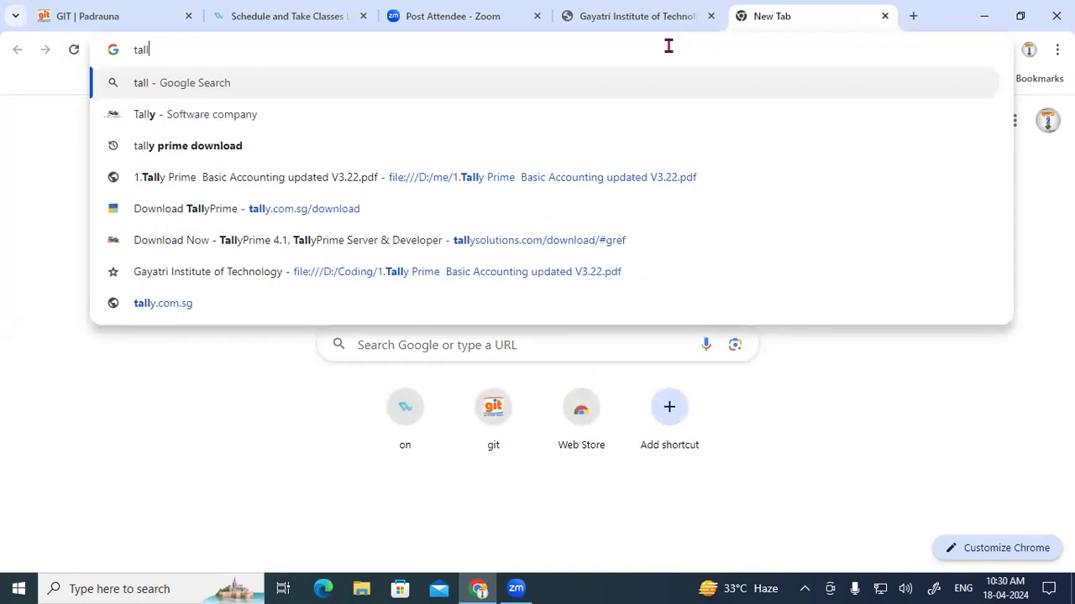
pyautogui.press('Down')
pyautogui.press('Down')
pyautogui.press('Return')
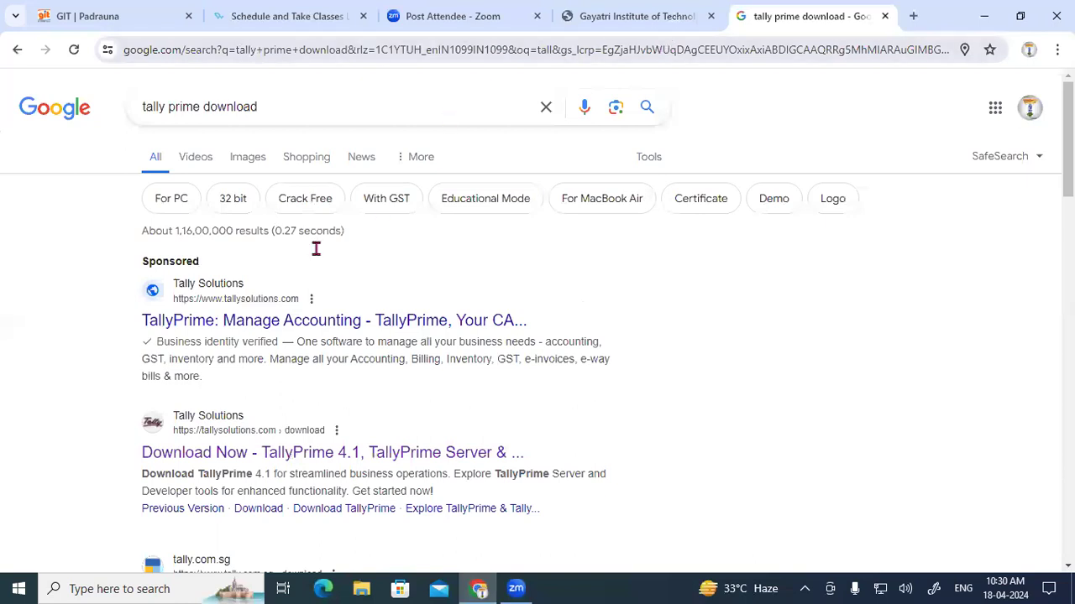
# Step: Open the sponsored Tally result and look over the TallyPrime software price list
pyautogui.click(209, 334)
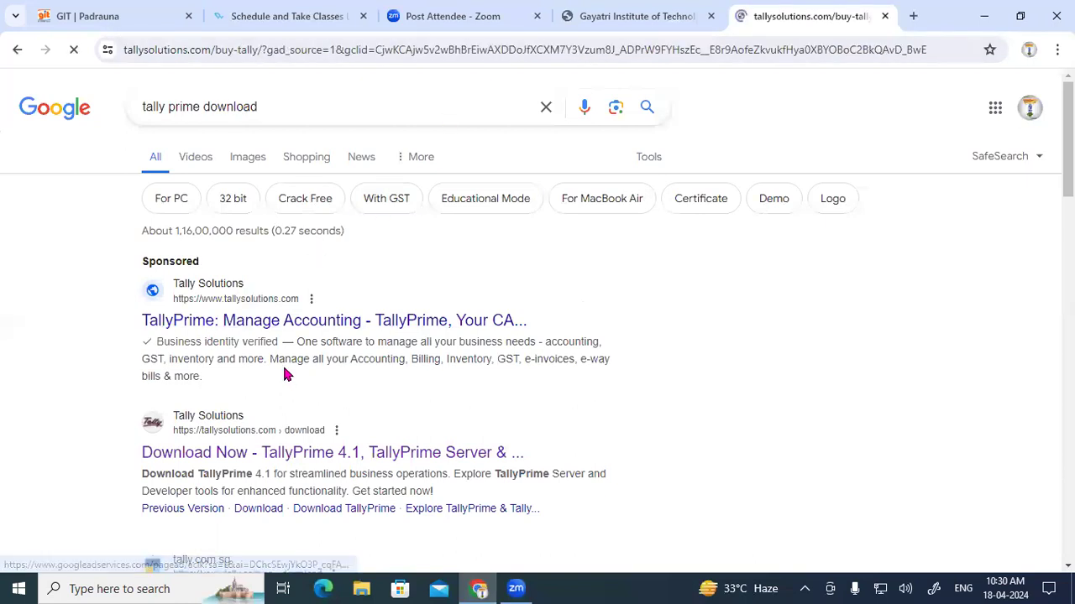
pyautogui.scroll(-1, 445, 388)
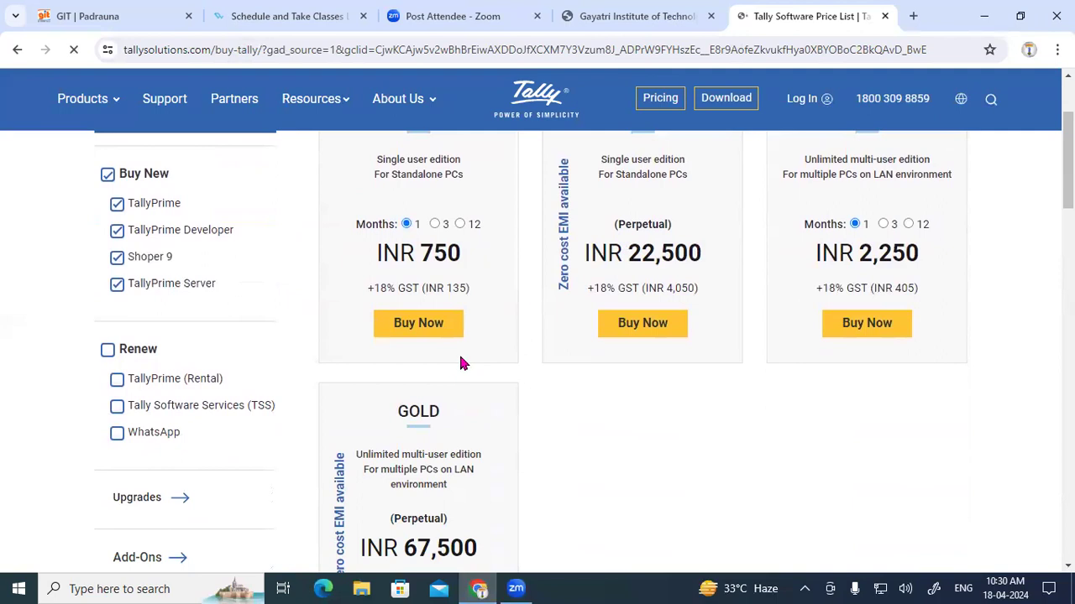
pyautogui.scroll(1, 464, 292)
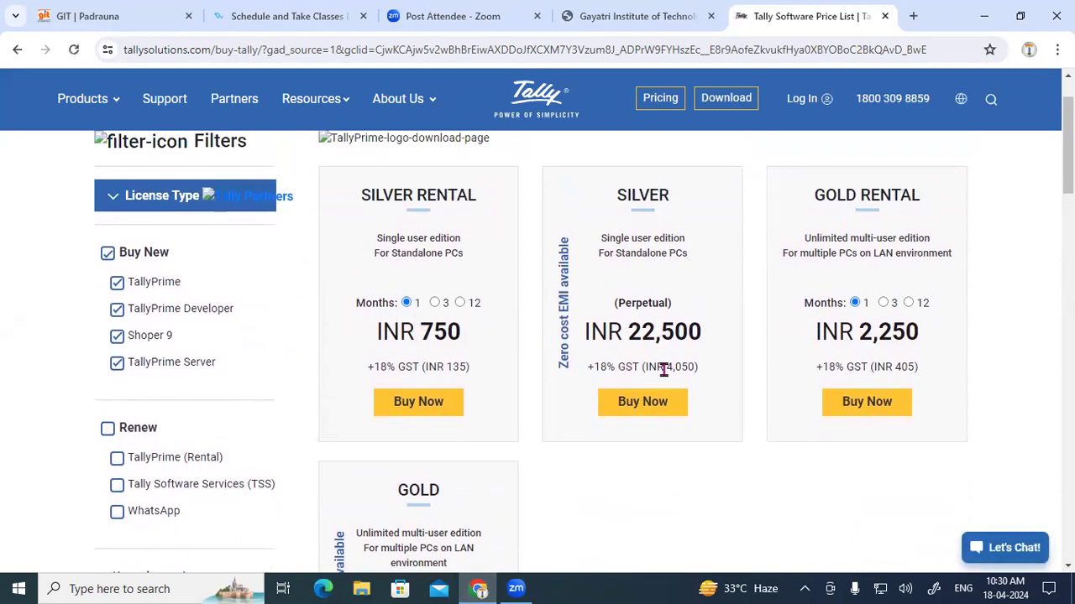
pyautogui.scroll(-1, 696, 370)
pyautogui.scroll(-2, 871, 322)
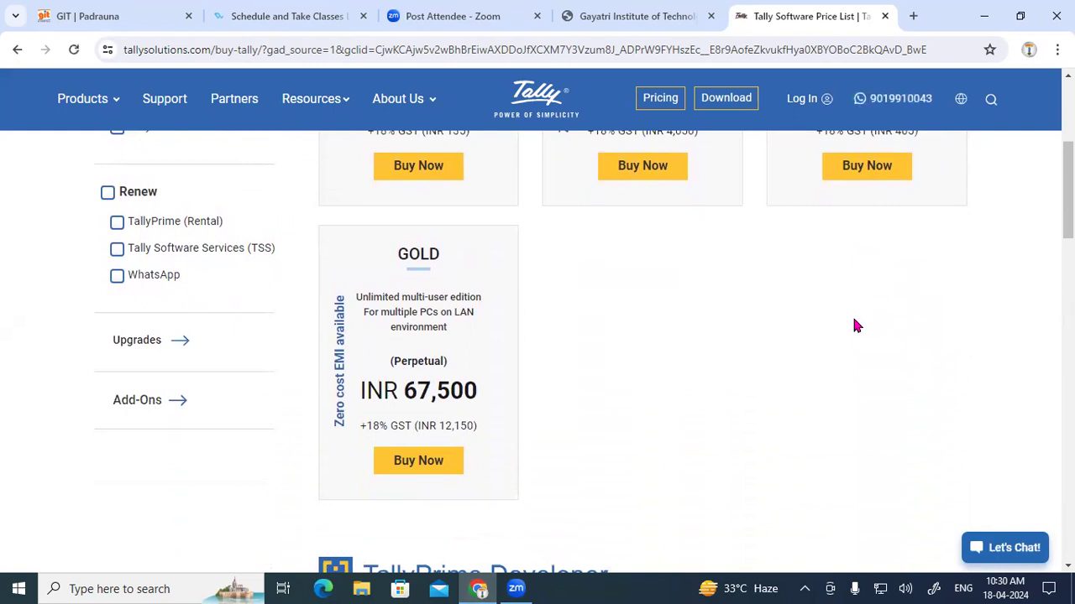
pyautogui.scroll(4, 853, 322)
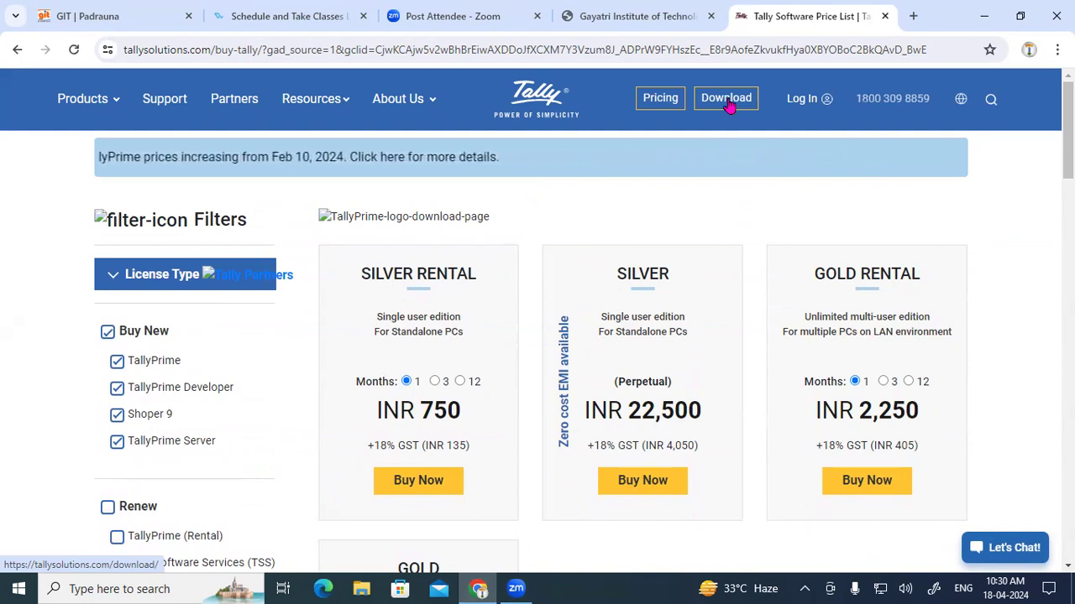
# Step: Close the pricing tab, rerun 'tally prime download' and open the TallyPrime 4.1 download page, highlighting Rel 4.1
pyautogui.click(885, 16)
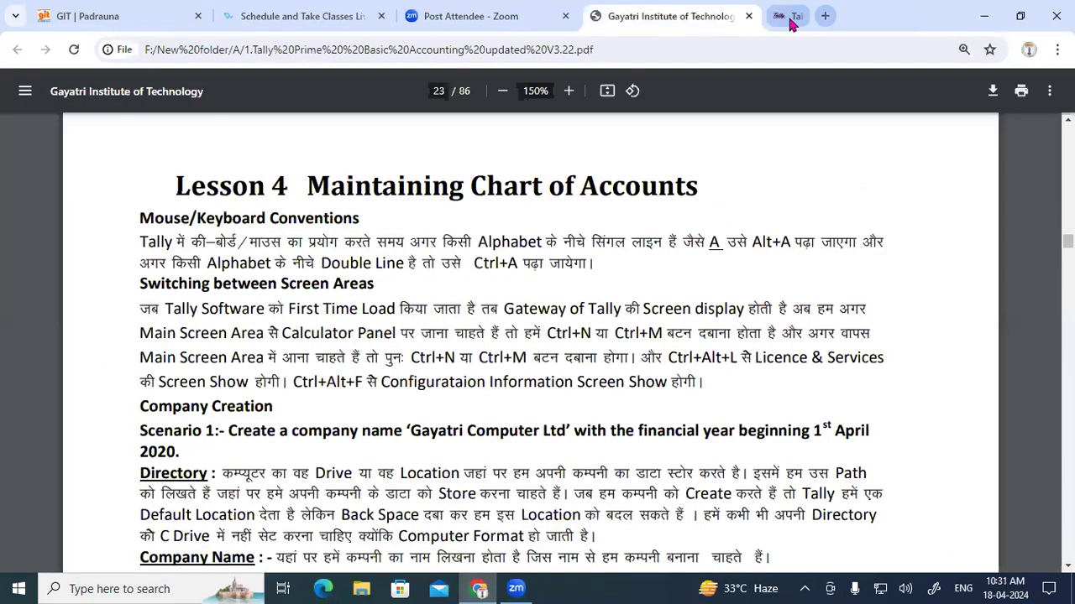
pyautogui.hotkey('ctrl', 't')
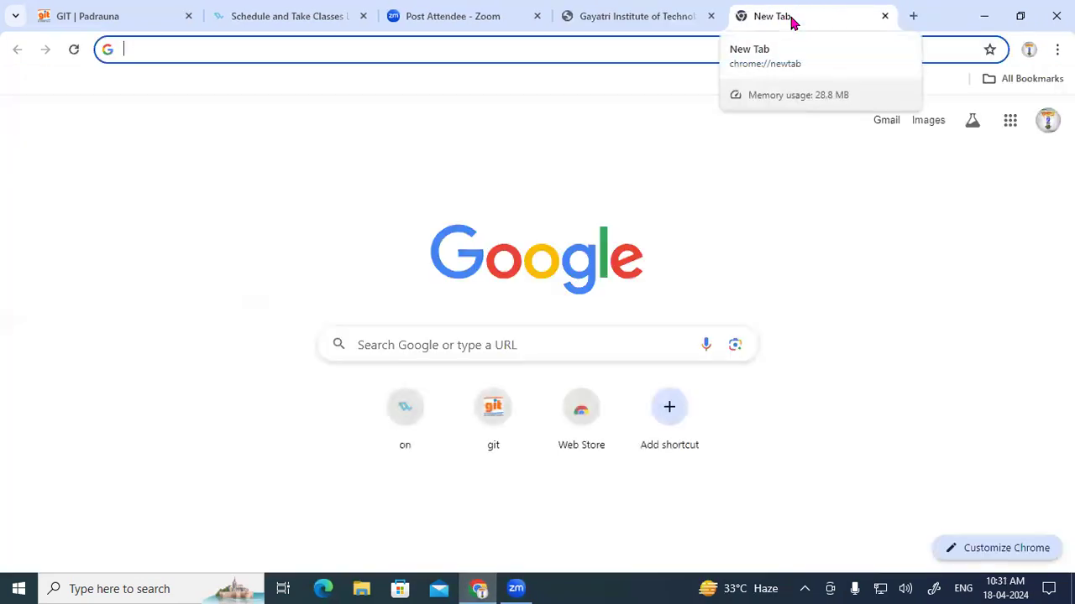
pyautogui.click(257, 46)
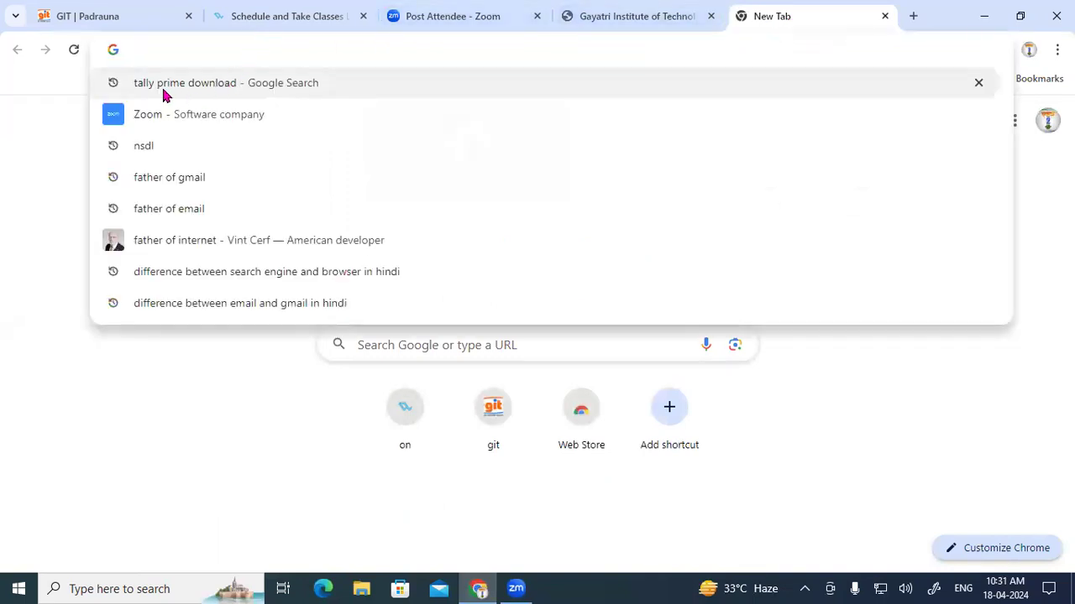
pyautogui.click(164, 89)
pyautogui.click(244, 300)
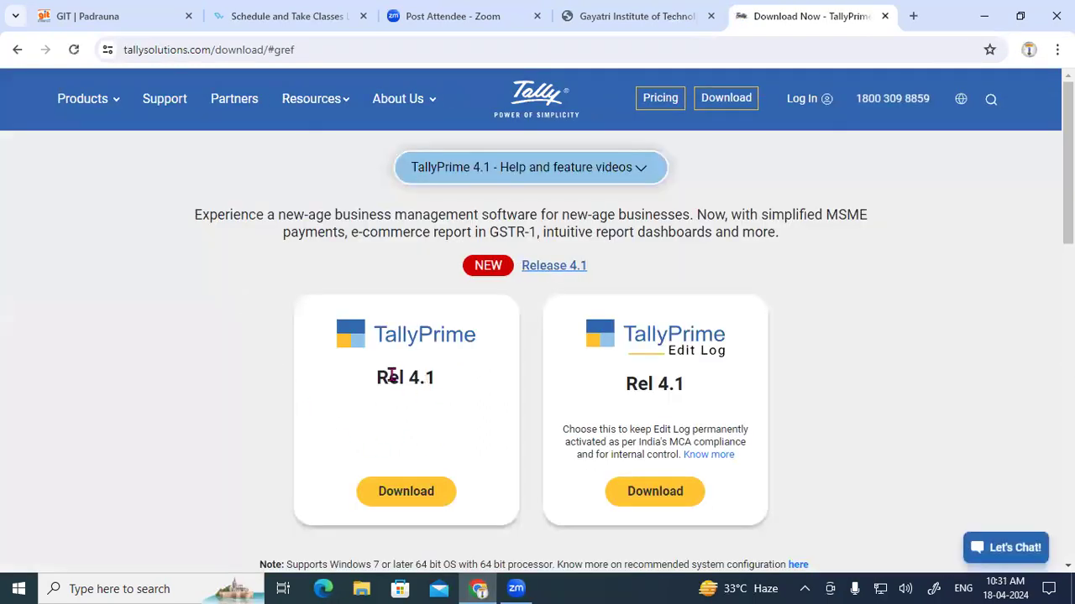
pyautogui.moveTo(387, 377); pyautogui.dragTo(433, 378)
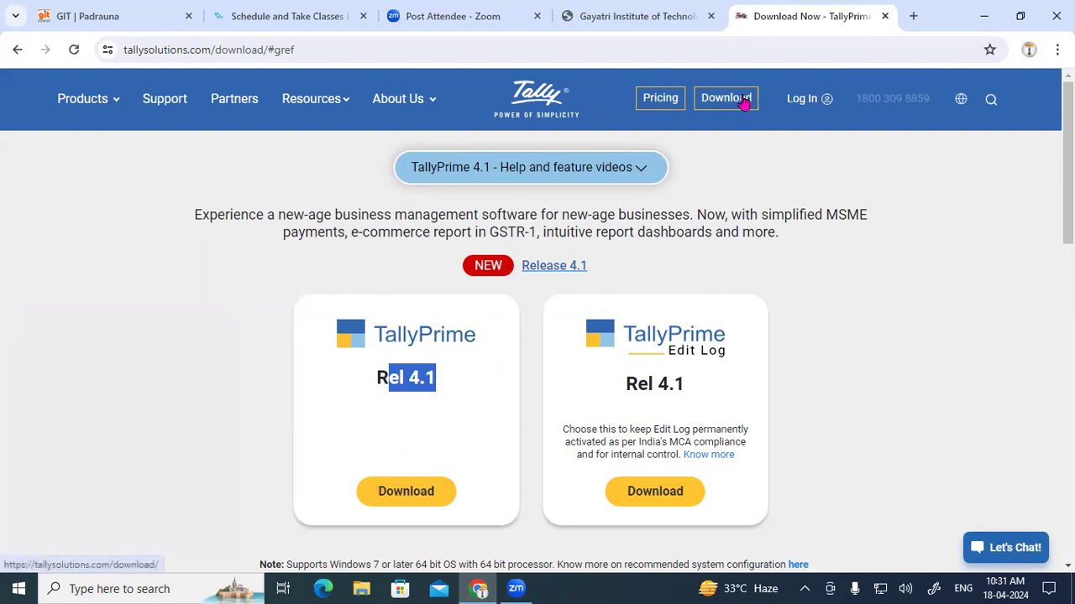
# Step: Return to the search results and highlight the Tally.ERP9 6.6.3, Tally Prime Latest, 1.1_1 and 1.1.2 titles
pyautogui.click(17, 52)
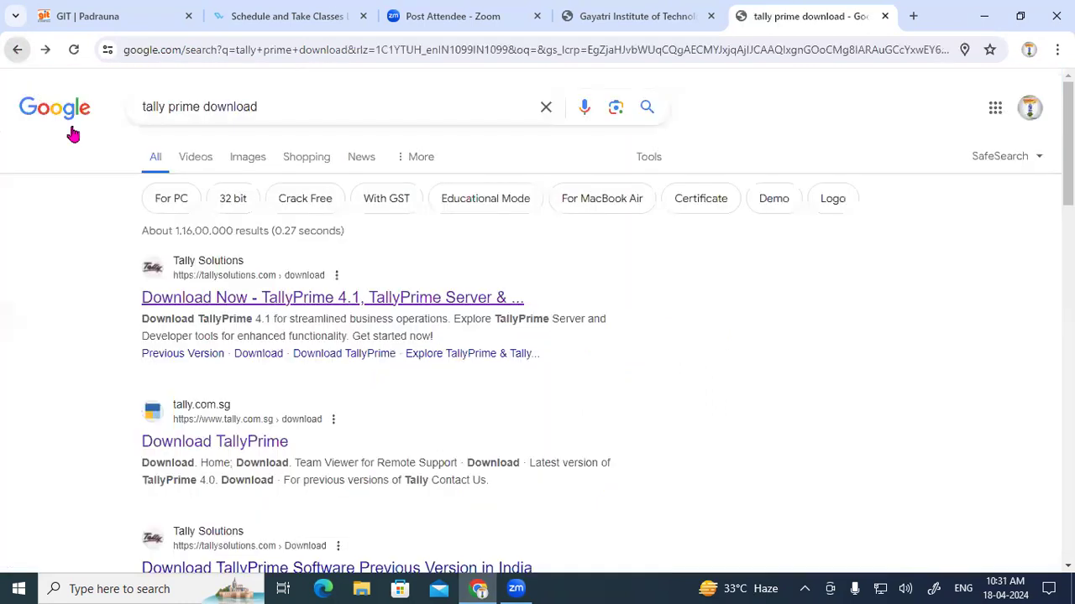
pyautogui.scroll(-4, 400, 293)
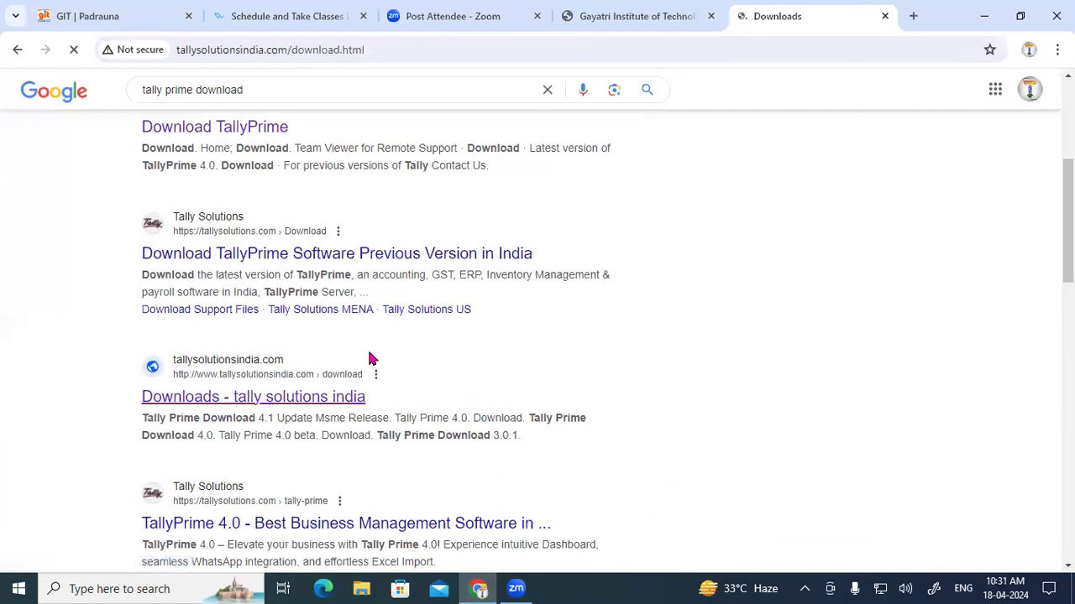
pyautogui.scroll(-4, 500, 362)
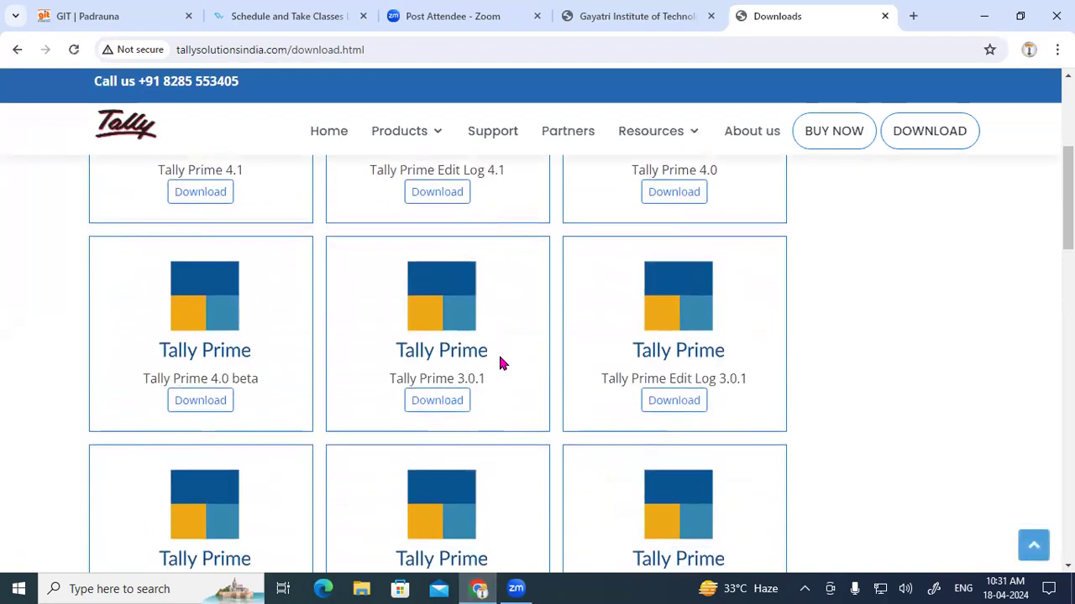
pyautogui.scroll(-15, 500, 363)
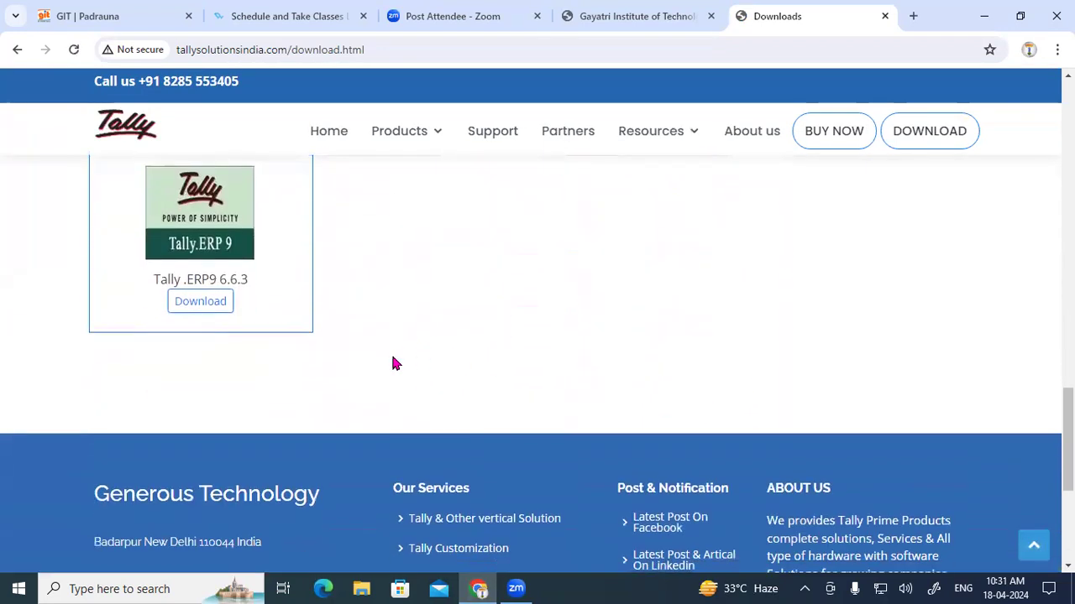
pyautogui.moveTo(152, 280); pyautogui.dragTo(278, 286)
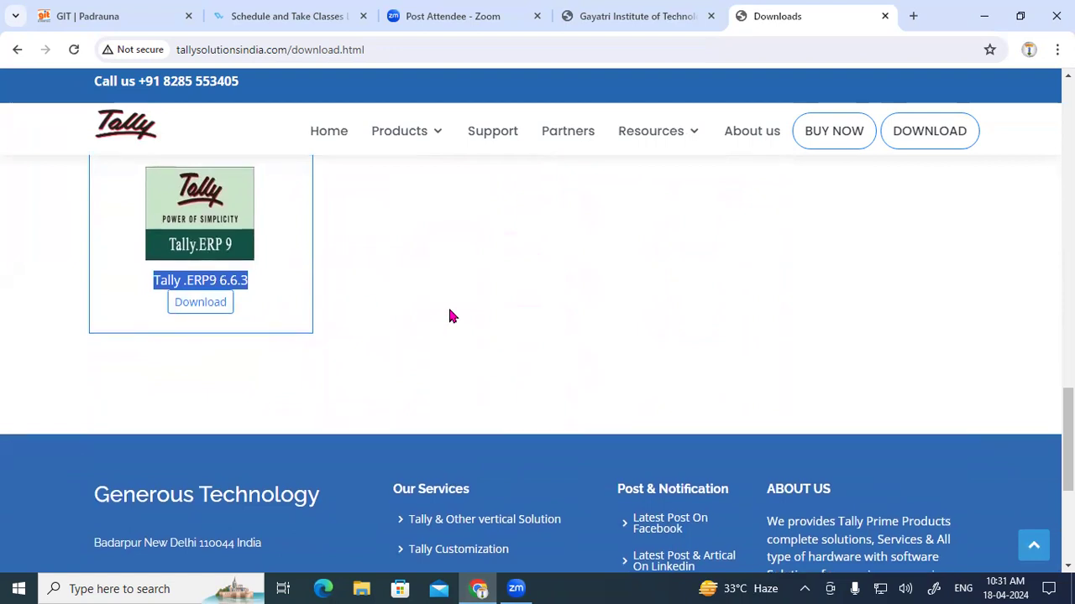
pyautogui.scroll(3, 449, 315)
pyautogui.moveTo(619, 306); pyautogui.dragTo(732, 307)
pyautogui.moveTo(387, 308); pyautogui.dragTo(487, 313)
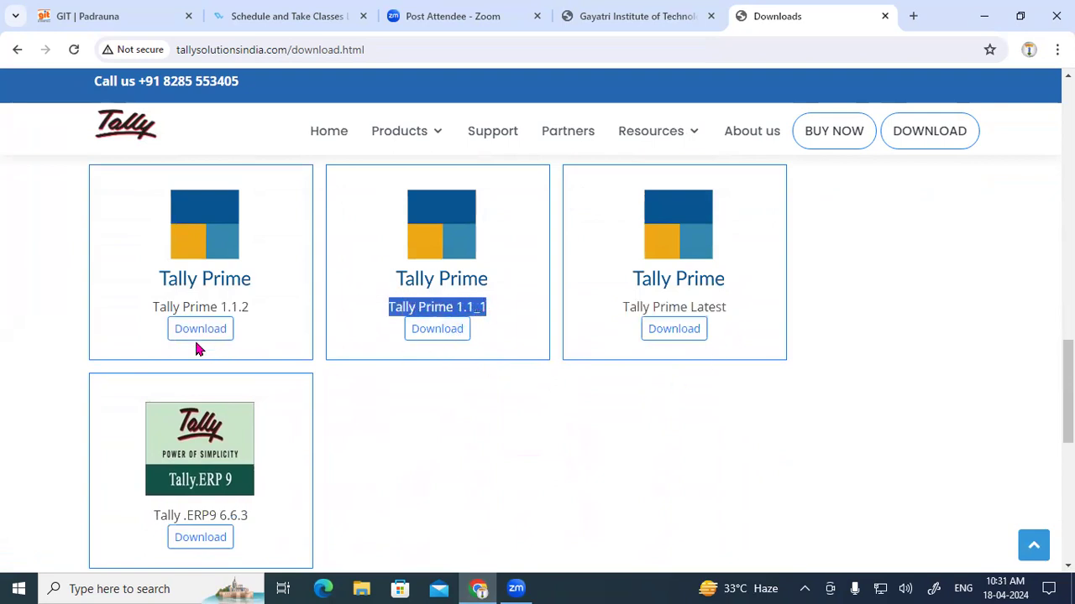
pyautogui.moveTo(155, 307); pyautogui.dragTo(253, 312)
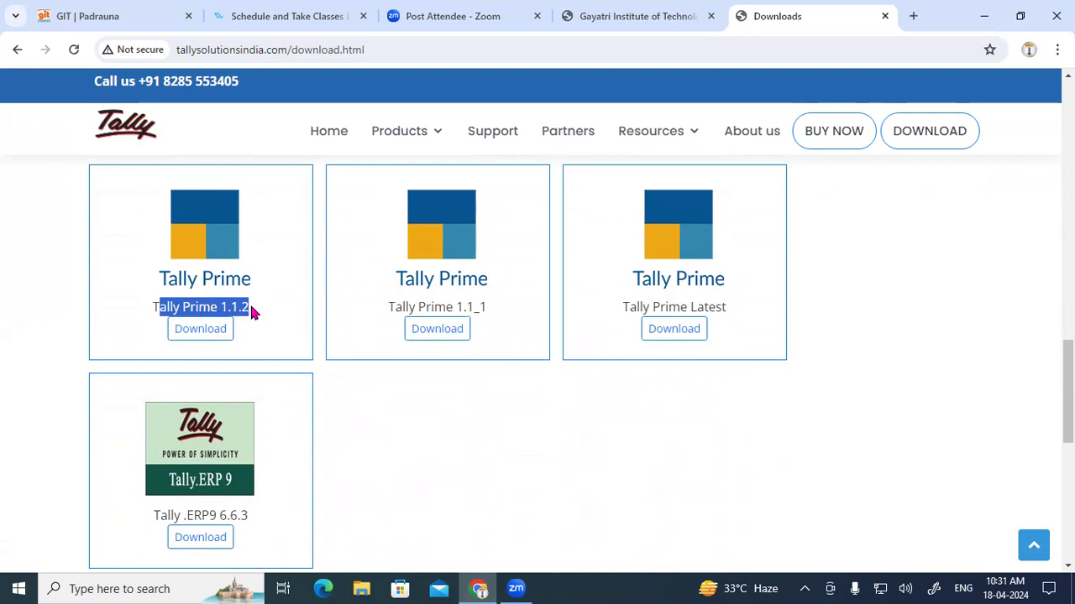
# Step: Find and highlight the Tally Prime 4.1 title, then clear the highlight
pyautogui.scroll(3, 624, 374)
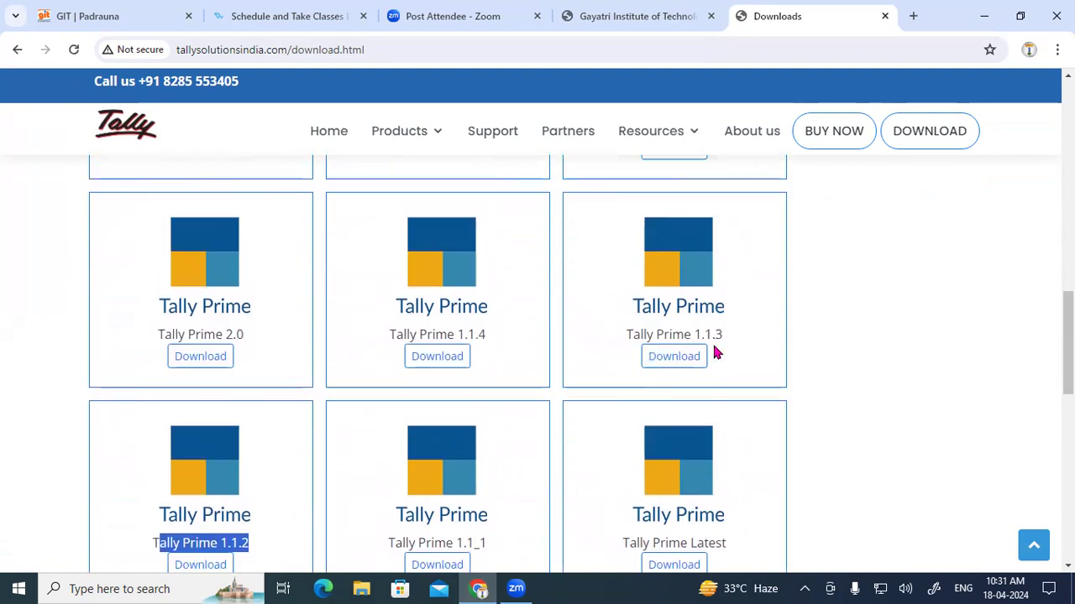
pyautogui.scroll(4, 353, 338)
pyautogui.scroll(7, 265, 343)
pyautogui.scroll(-2, 252, 344)
pyautogui.moveTo(159, 327); pyautogui.dragTo(247, 330)
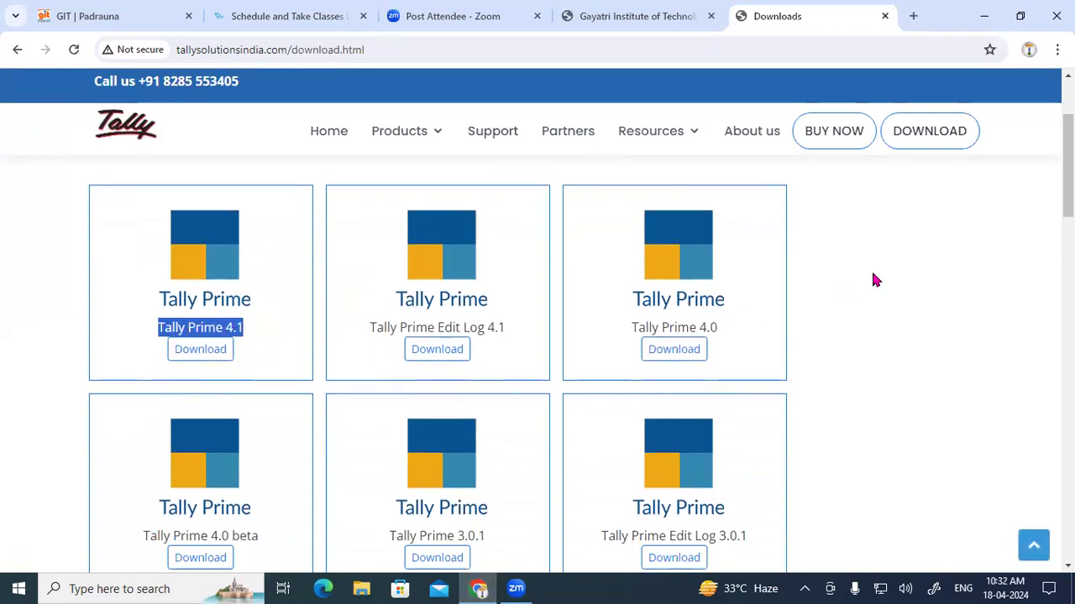
pyautogui.click(895, 278)
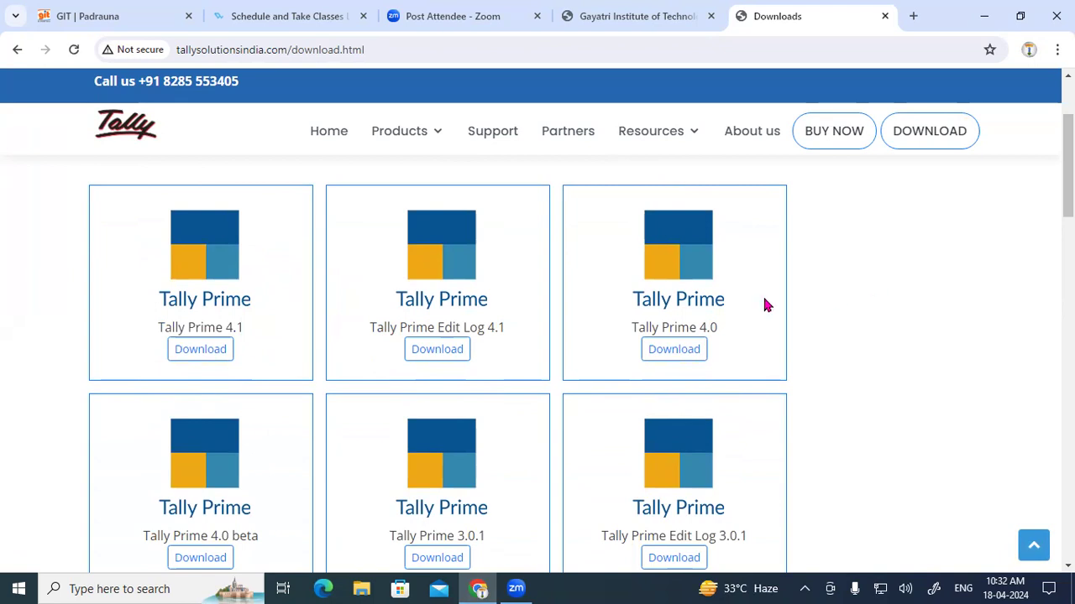
# Step: Download the Tally Prime 4.1 installer, keeping the blocked 42.6 MB setup (6).exe
pyautogui.scroll(-5, 739, 302)
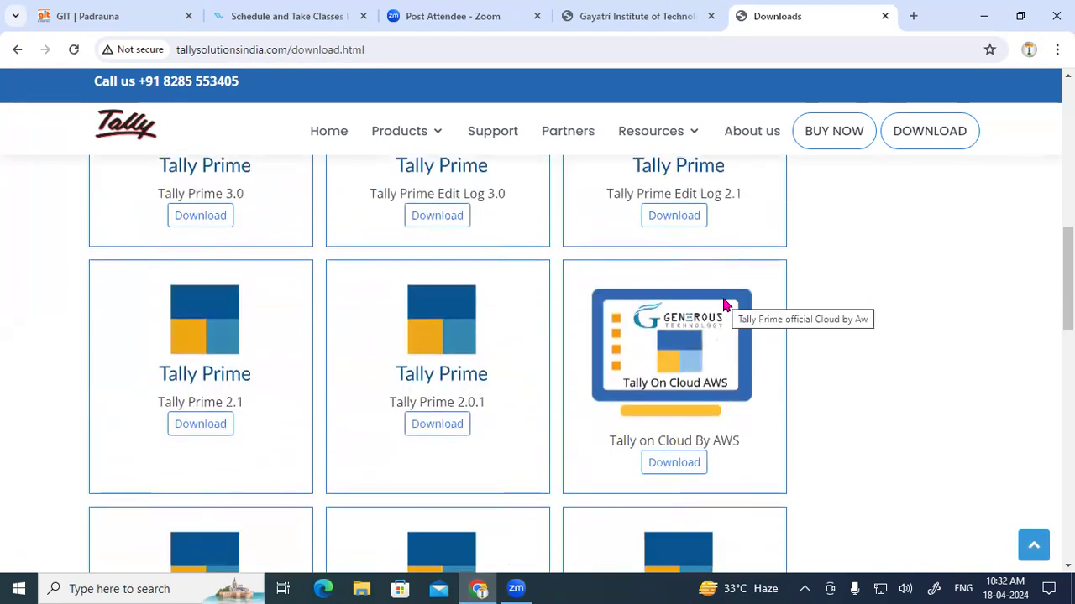
pyautogui.scroll(8, 717, 298)
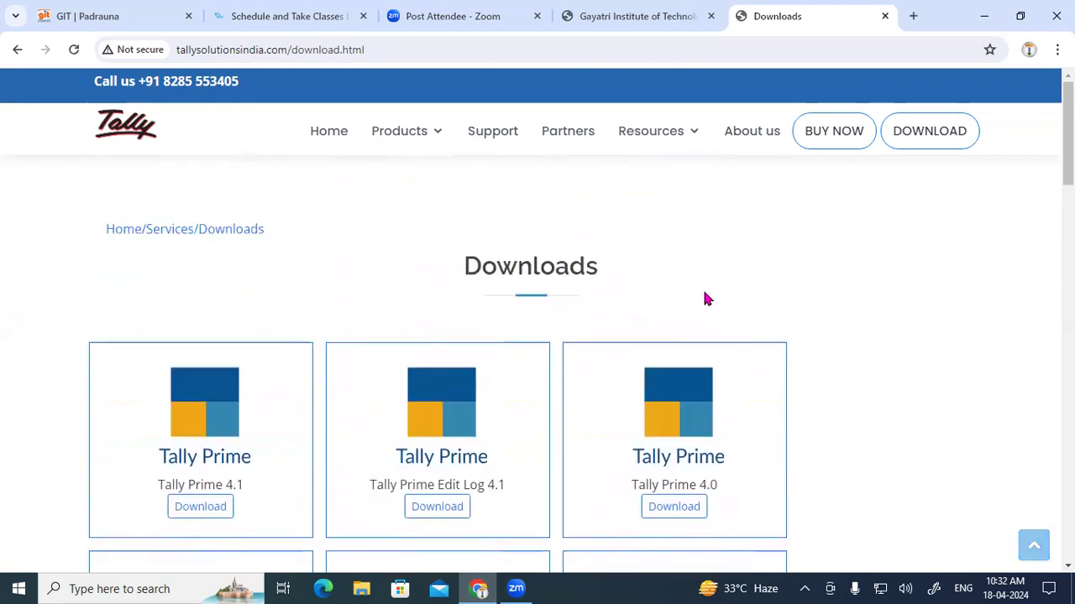
pyautogui.scroll(-2, 137, 355)
pyautogui.moveTo(165, 328); pyautogui.dragTo(233, 348)
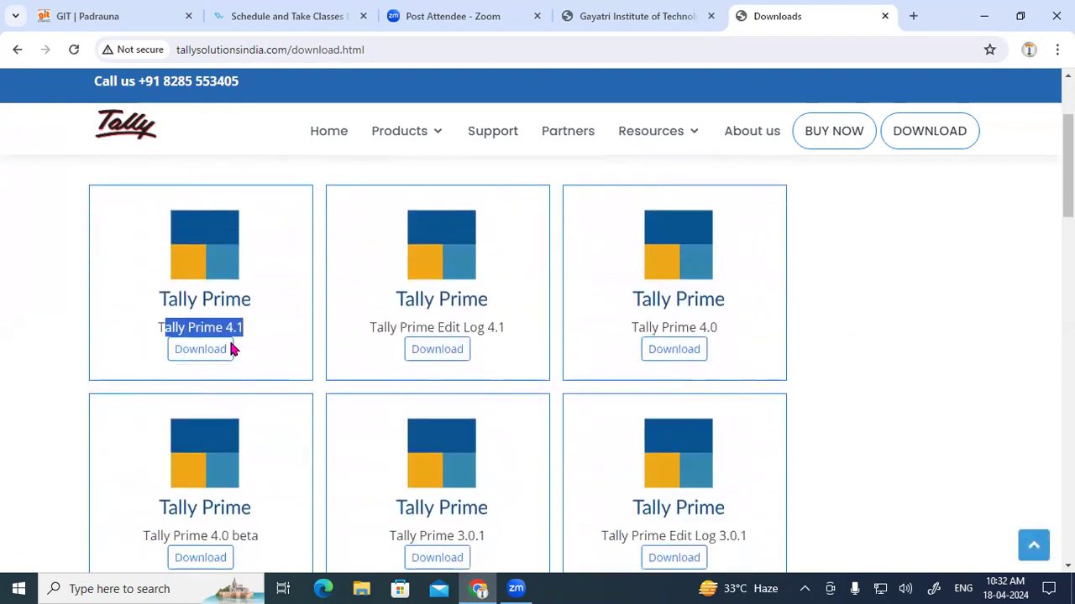
pyautogui.click(197, 349)
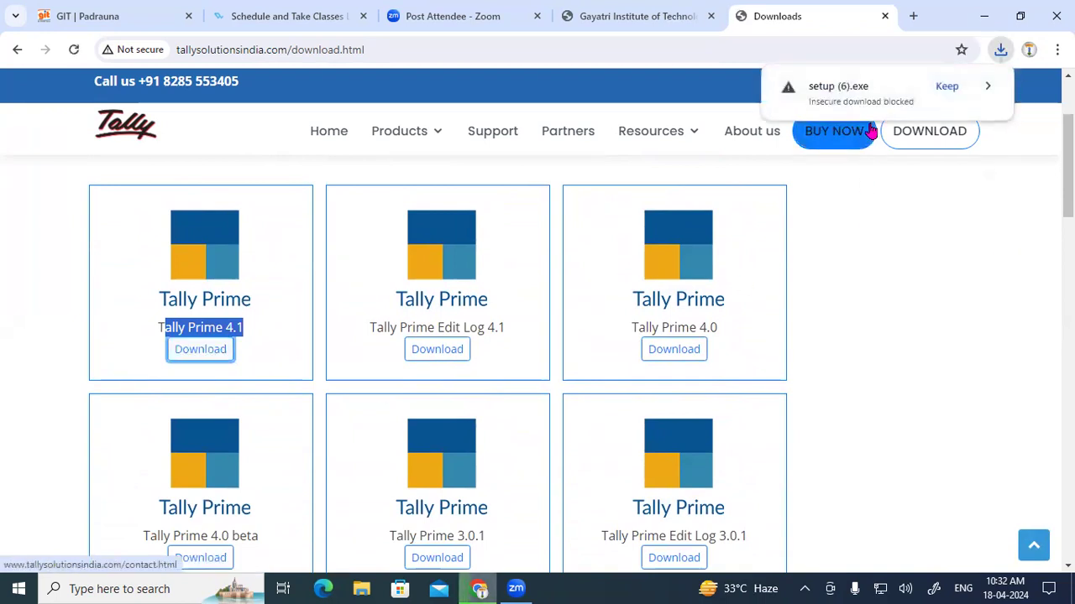
pyautogui.click(945, 88)
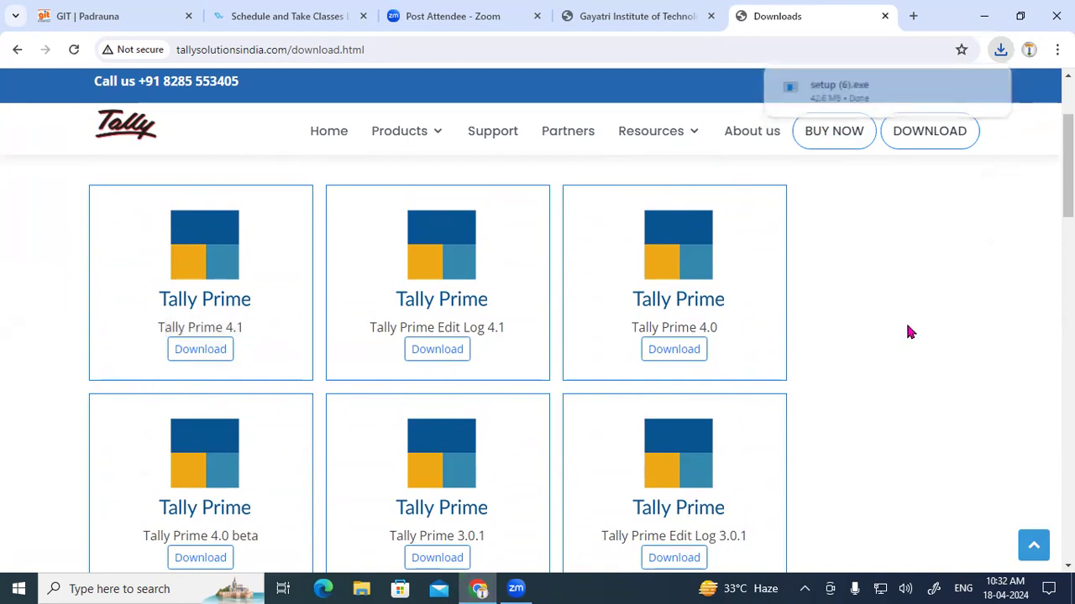
pyautogui.click(913, 16)
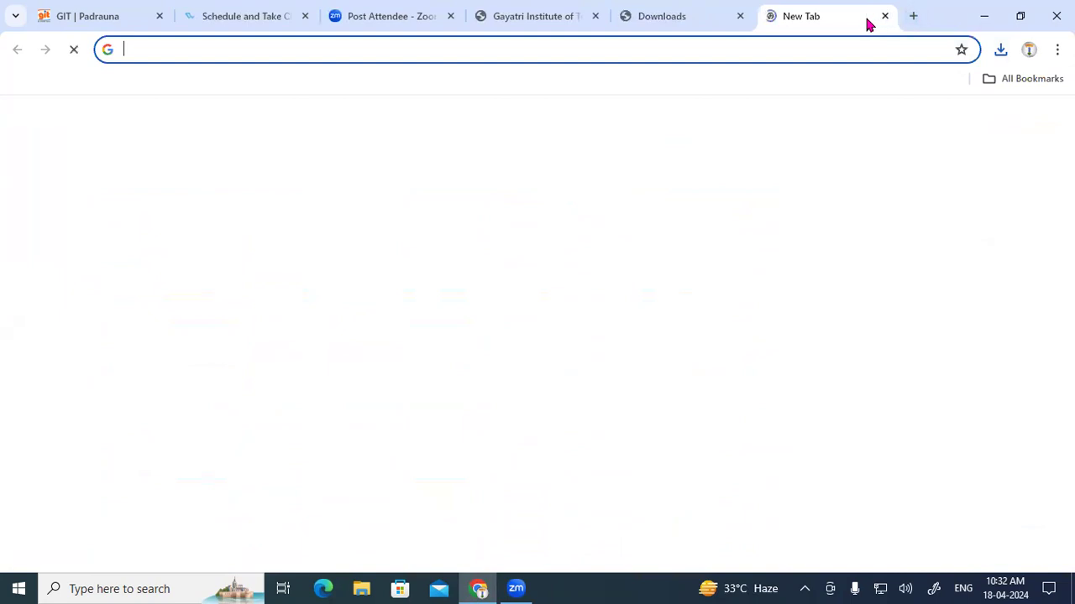
# Step: Rerun the 'tally prime download' search and open the official TallyPrime Rel 4.1 download page
pyautogui.click(528, 48)
pyautogui.click(176, 84)
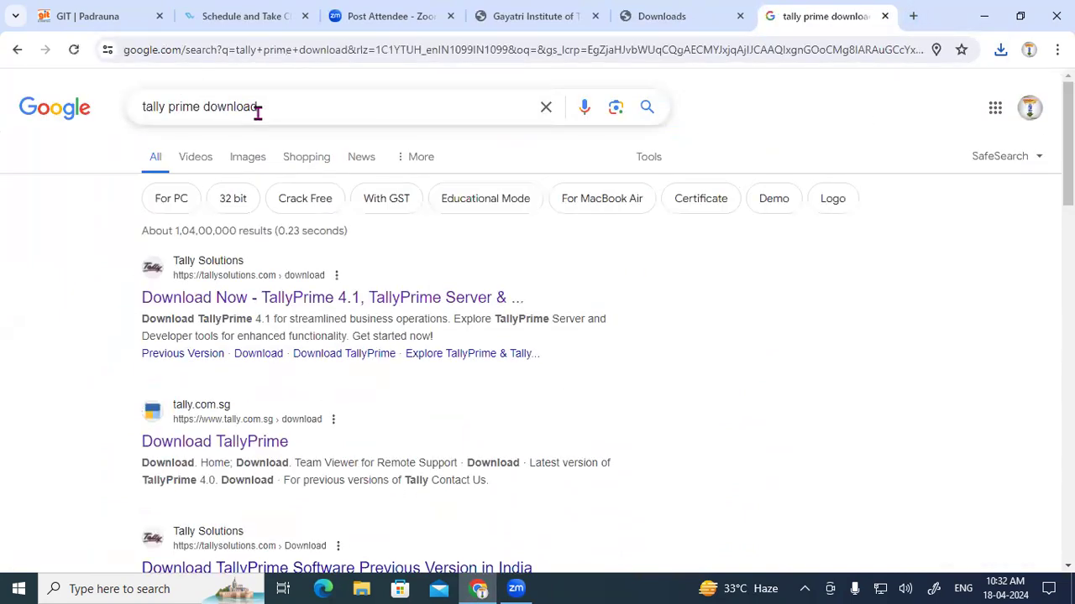
pyautogui.click(266, 304)
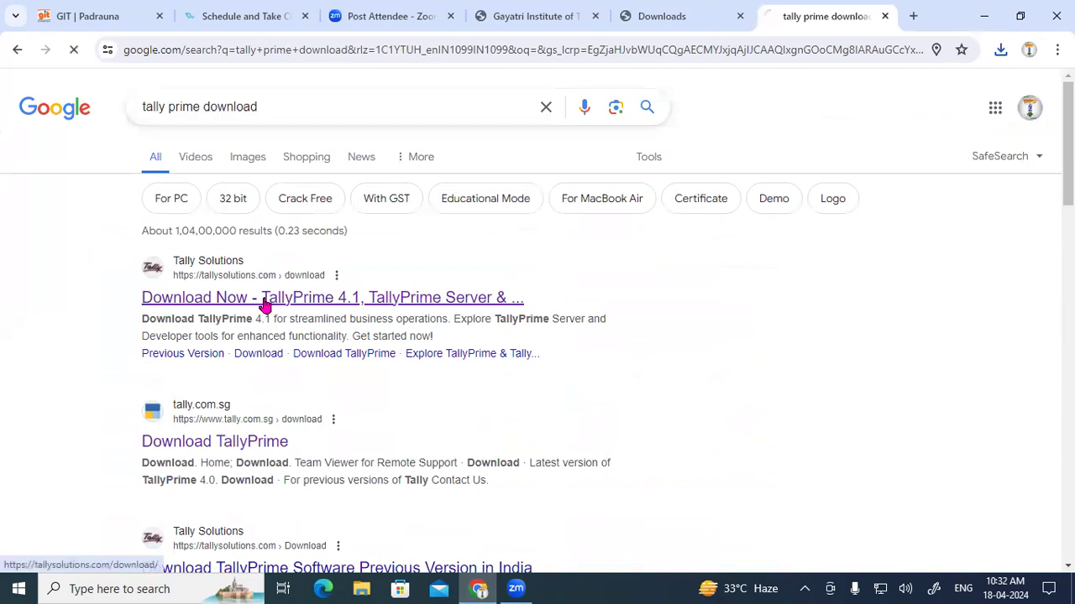
pyautogui.scroll(-2, 403, 312)
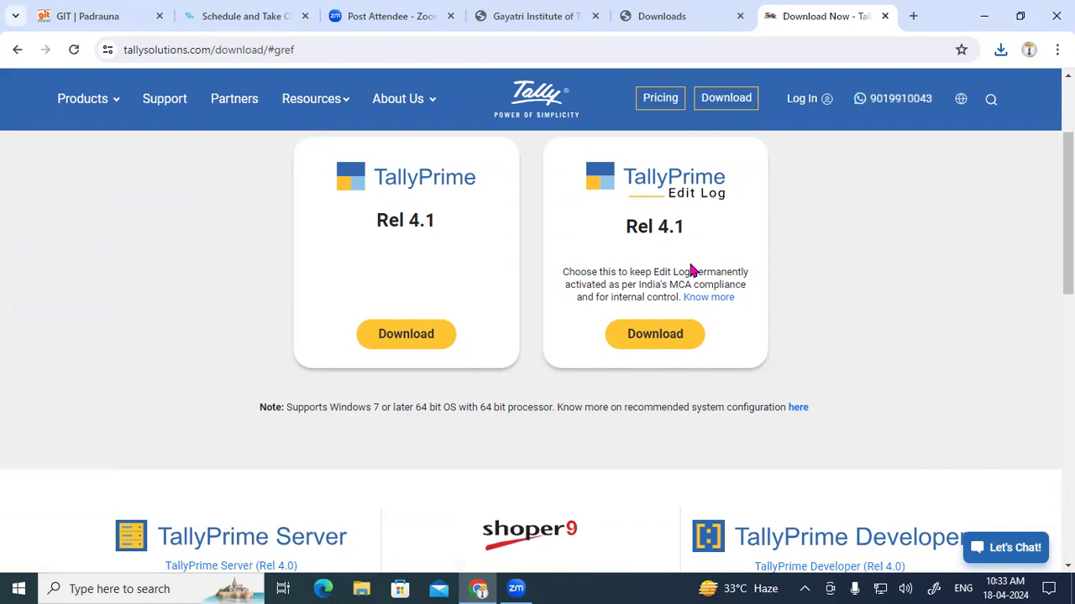
# Step: Reveal the downloaded setup (6).exe installer in the Downloads folder
pyautogui.moveTo(613, 188); pyautogui.dragTo(858, 202)
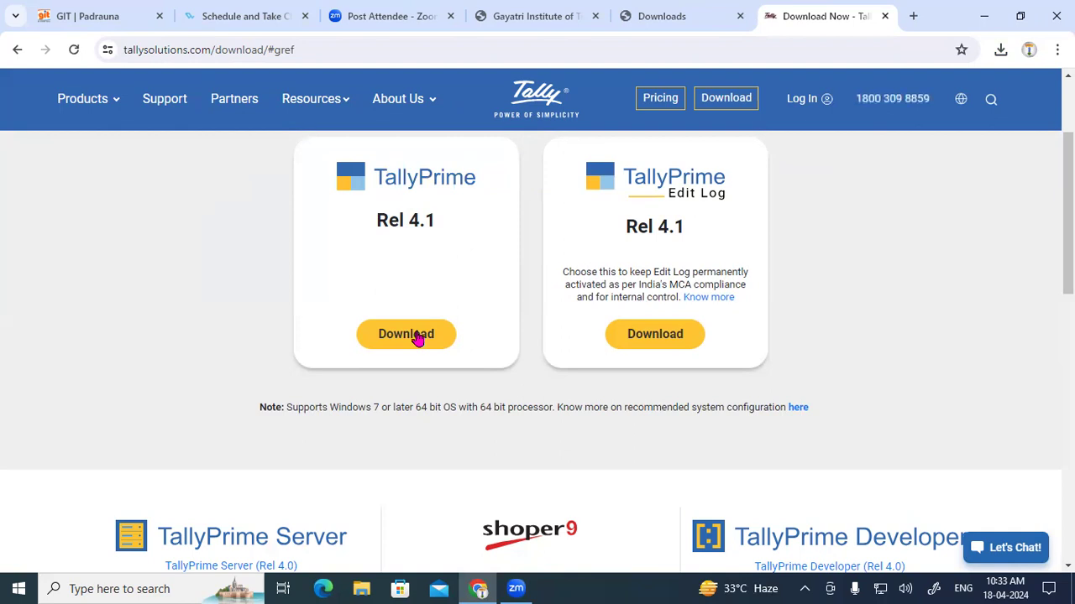
pyautogui.click(999, 50)
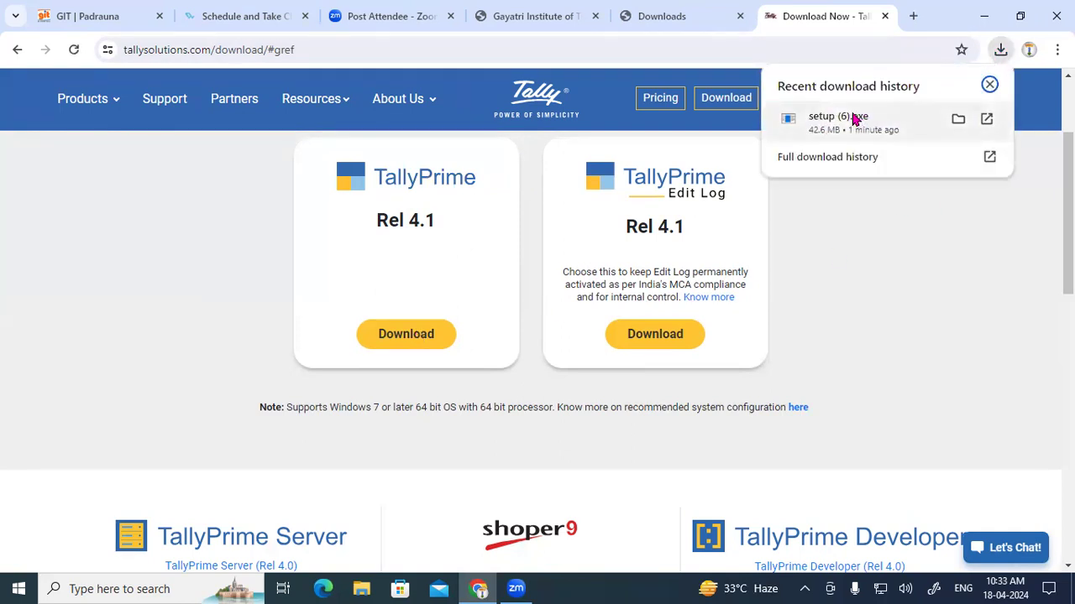
pyautogui.click(957, 120)
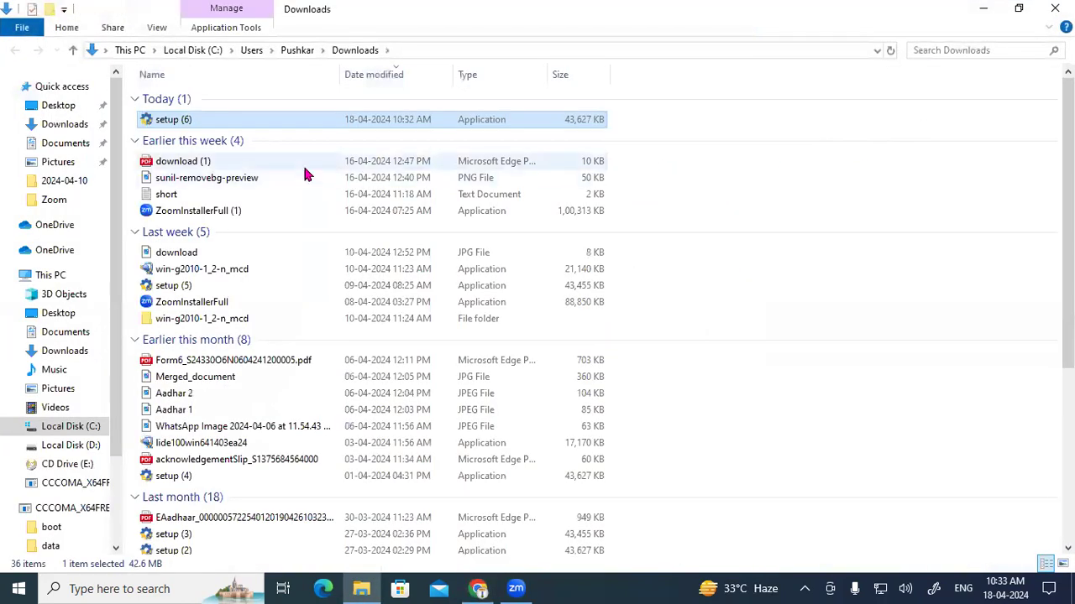
# Step: Run setup (6) to open TallyPrime Setup Manager and underline the C:\Program Files\TallyPrime application path
pyautogui.doubleClick(206, 122)
pyautogui.rightClick(206, 121)
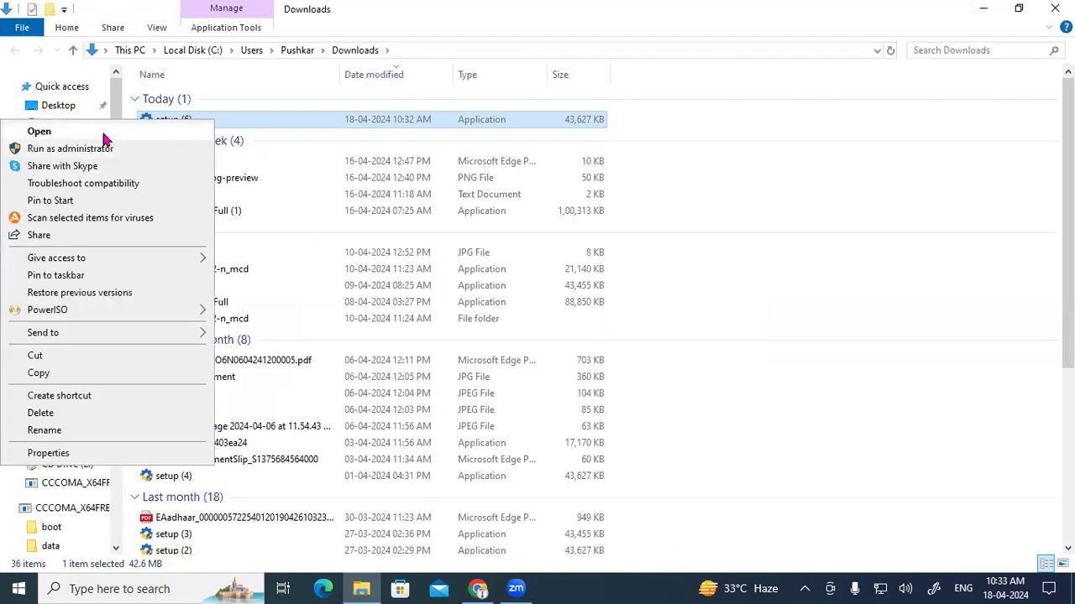
pyautogui.click(74, 134)
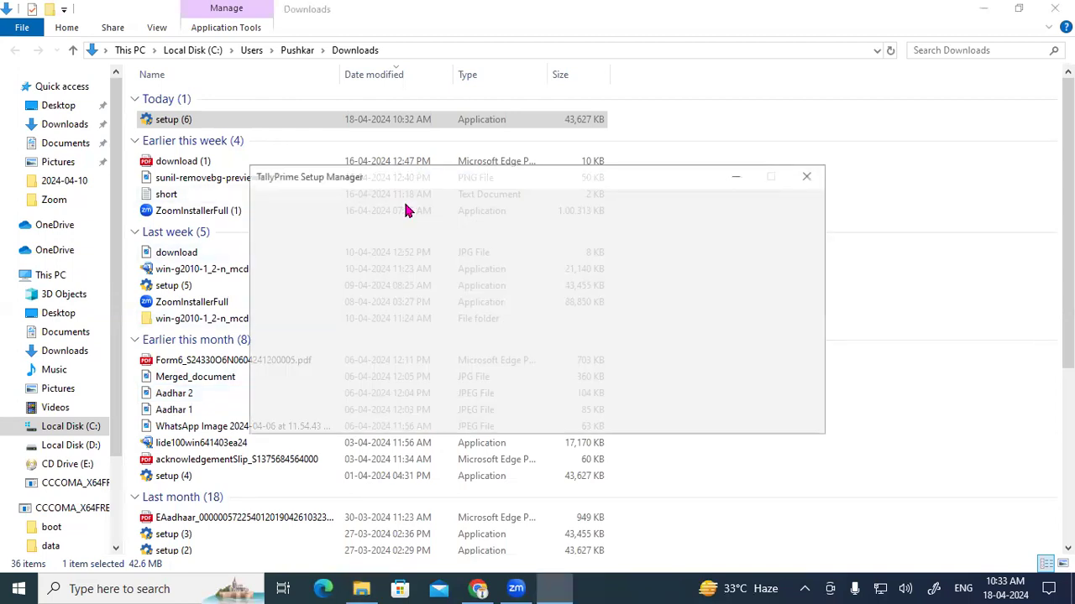
pyautogui.moveTo(461, 179); pyautogui.dragTo(469, 63)
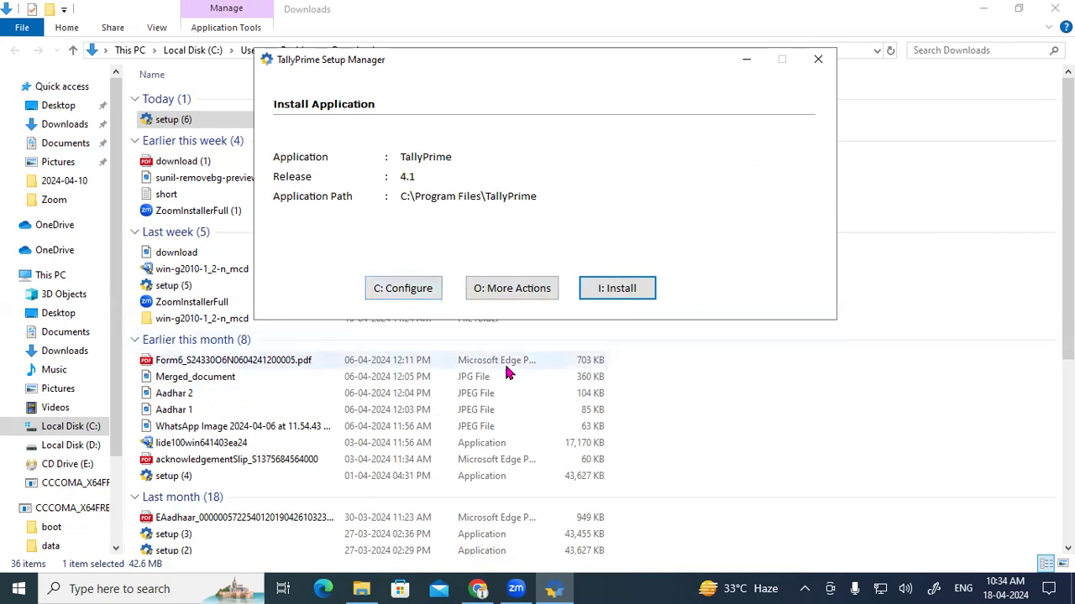
pyautogui.moveTo(274, 205); pyautogui.dragTo(310, 208)
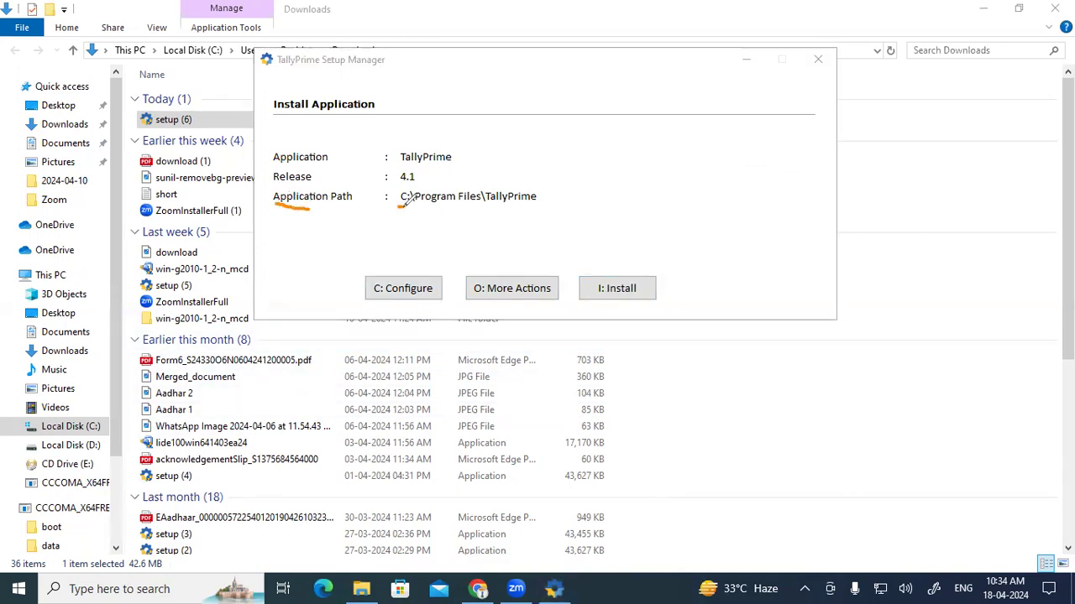
pyautogui.moveTo(400, 207); pyautogui.dragTo(538, 202)
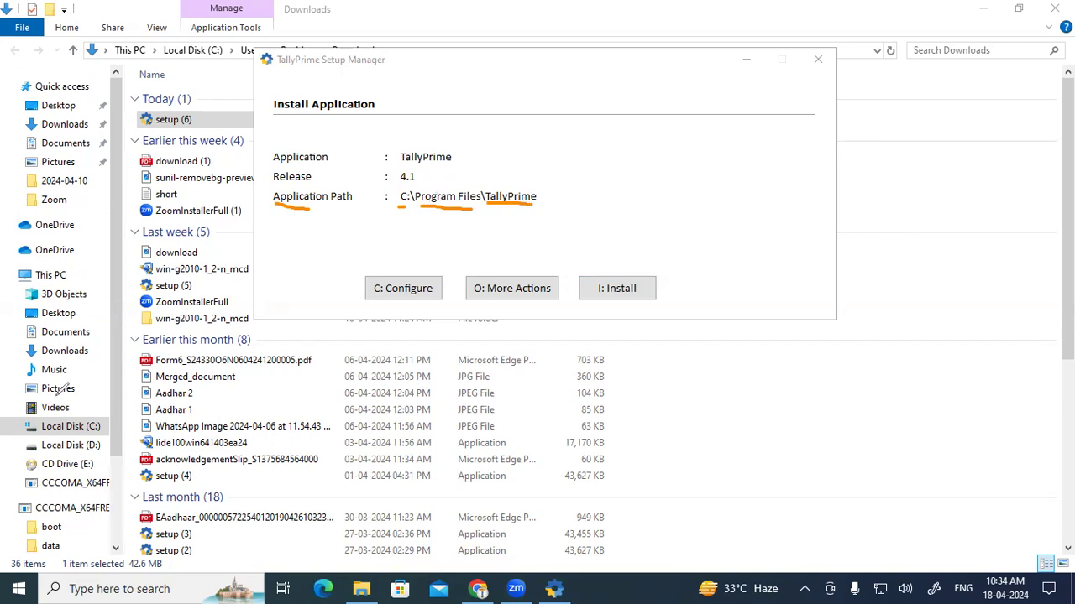
pyautogui.click(481, 588)
# Step: In the Gayatri Institute PDF, highlight Scenario 1's Directory notes, including the advice against C drive
pyautogui.click(538, 16)
pyautogui.scroll(-3, 310, 236)
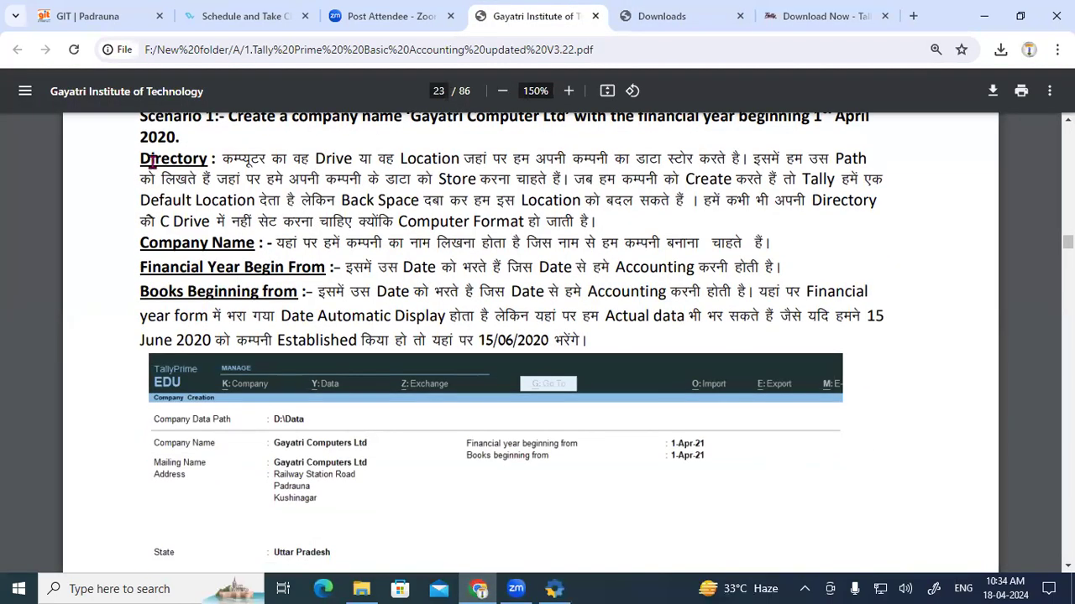
pyautogui.scroll(1, 145, 178)
pyautogui.moveTo(141, 188); pyautogui.dragTo(208, 237)
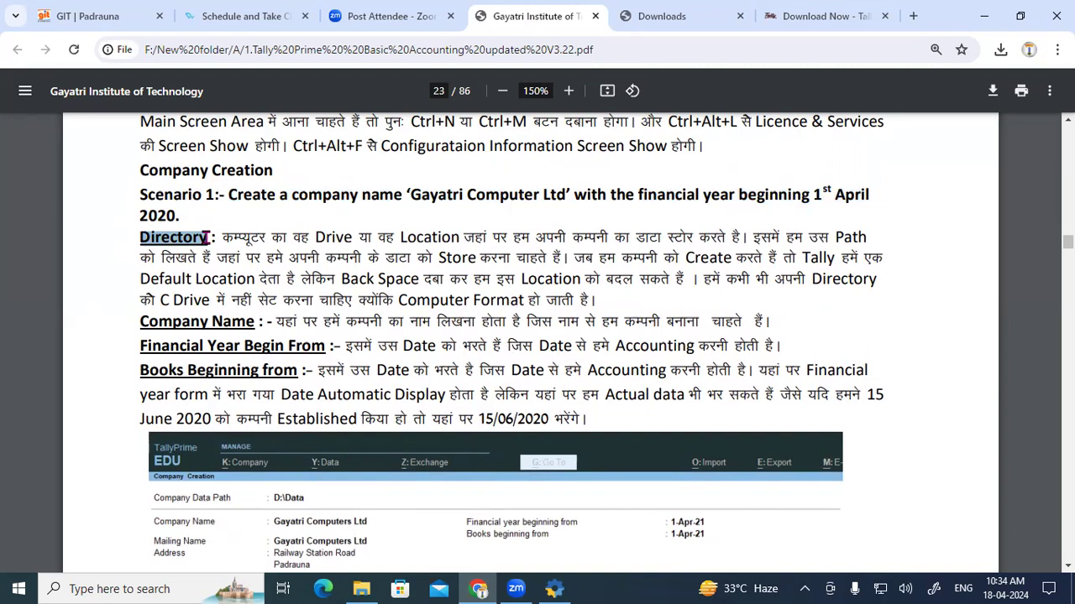
pyautogui.moveTo(223, 238); pyautogui.dragTo(738, 239)
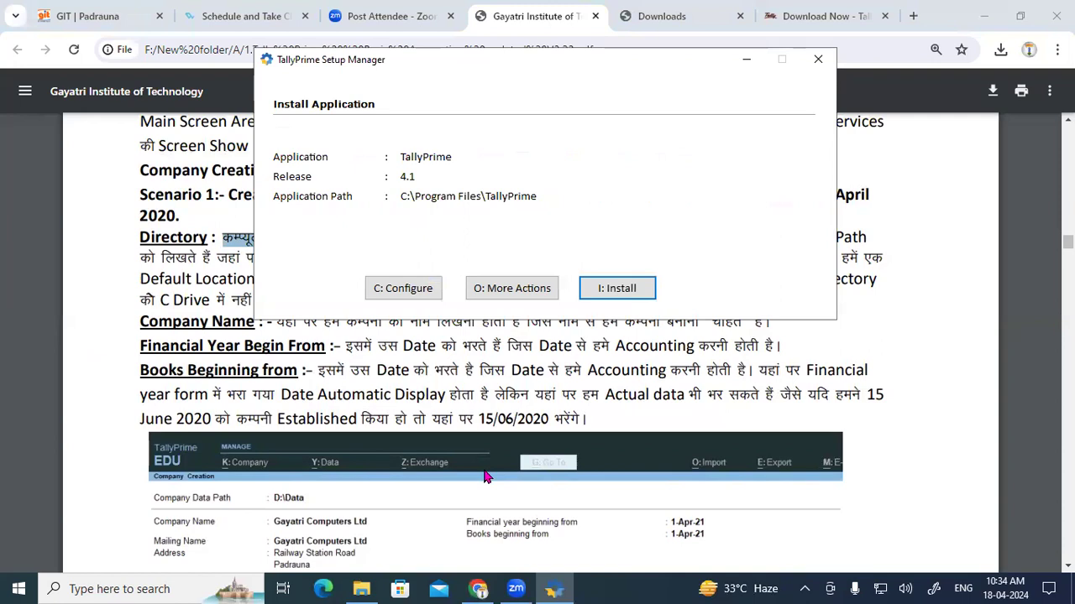
pyautogui.moveTo(581, 237); pyautogui.dragTo(555, 258)
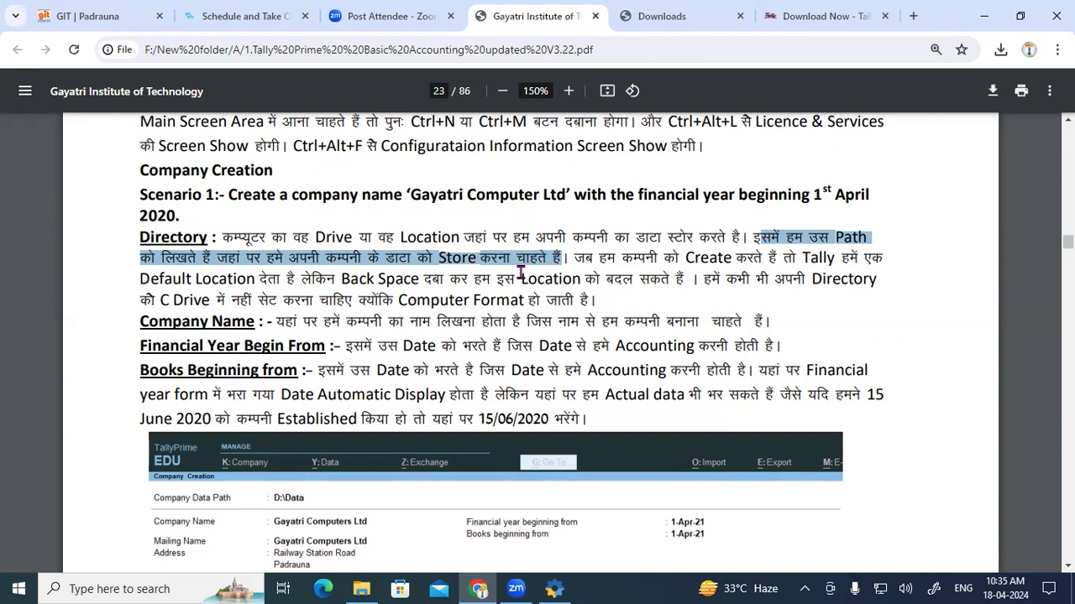
pyautogui.moveTo(574, 257); pyautogui.dragTo(669, 282)
pyautogui.click(322, 278)
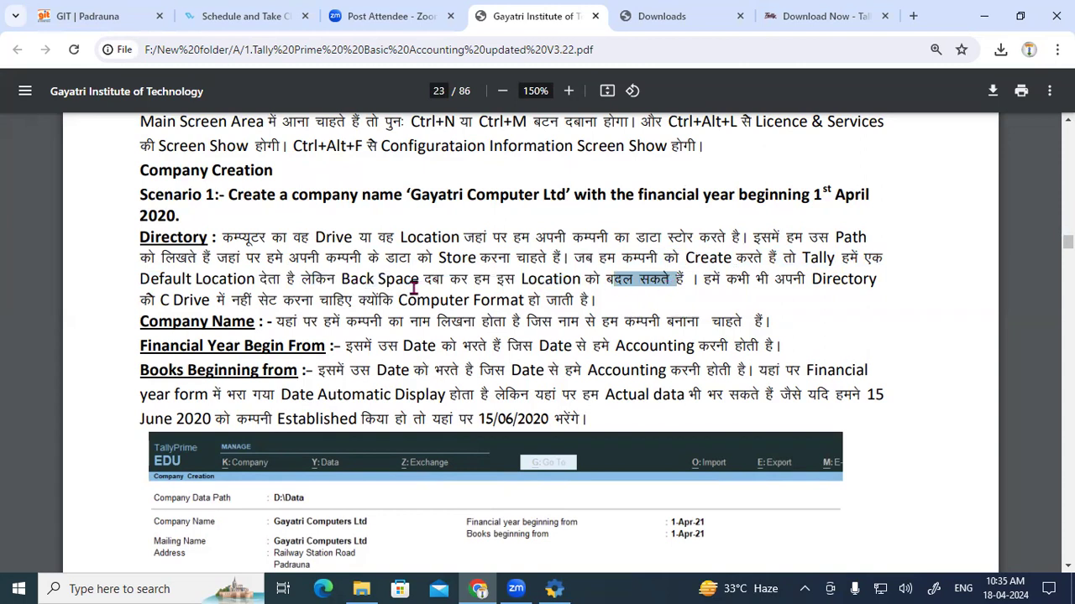
pyautogui.moveTo(710, 278); pyautogui.dragTo(602, 299)
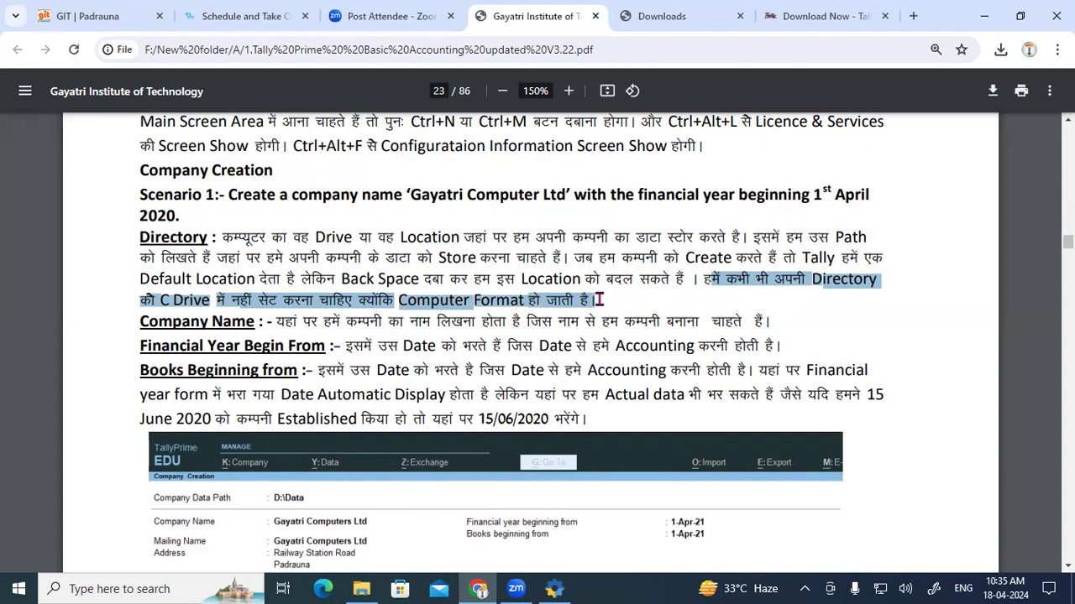
# Step: Show This PC in File Explorer and circle the Local Disk (C:) and Local Disk (D:) drives
pyautogui.click(361, 588)
pyautogui.click(46, 277)
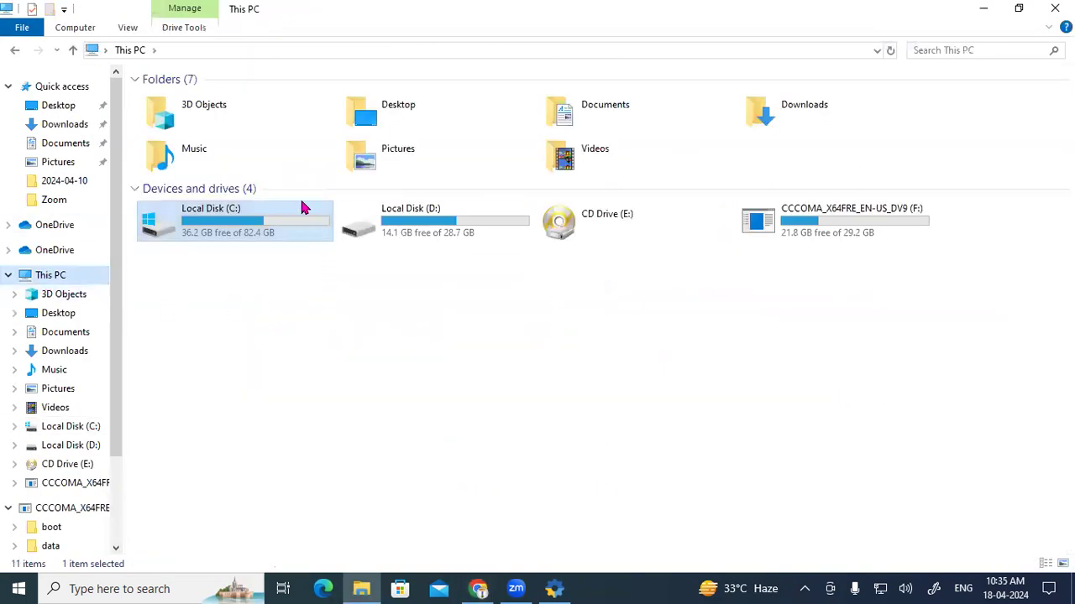
pyautogui.click(870, 225)
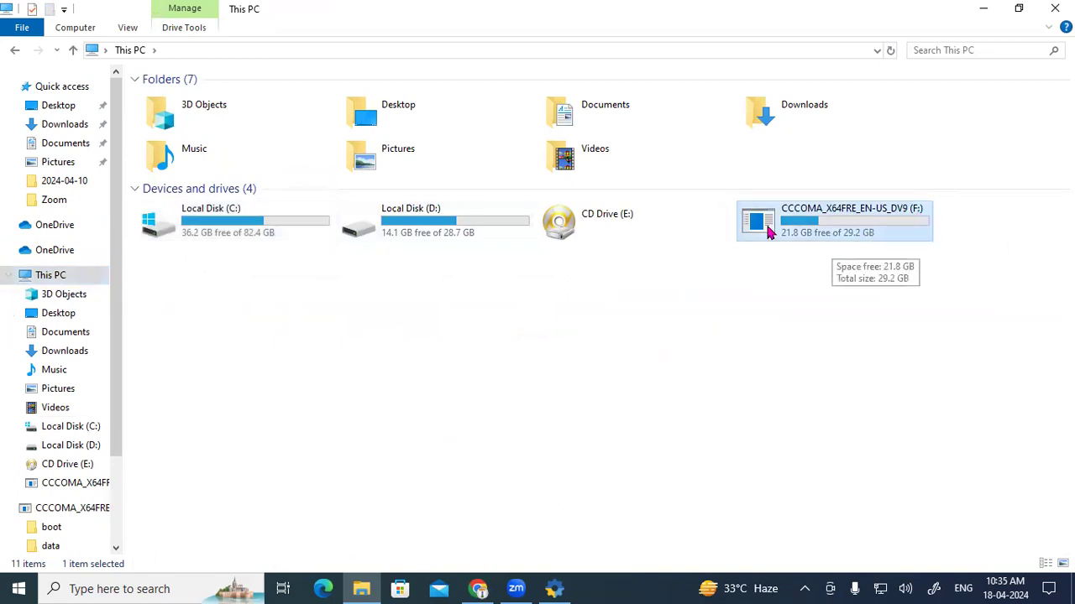
pyautogui.click(215, 221)
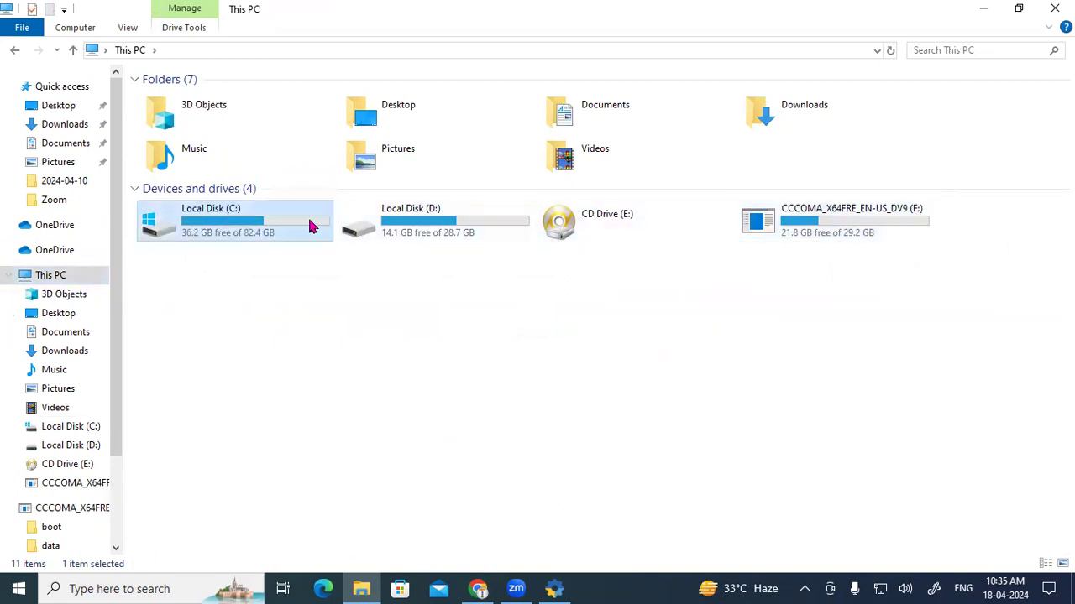
pyautogui.click(436, 230)
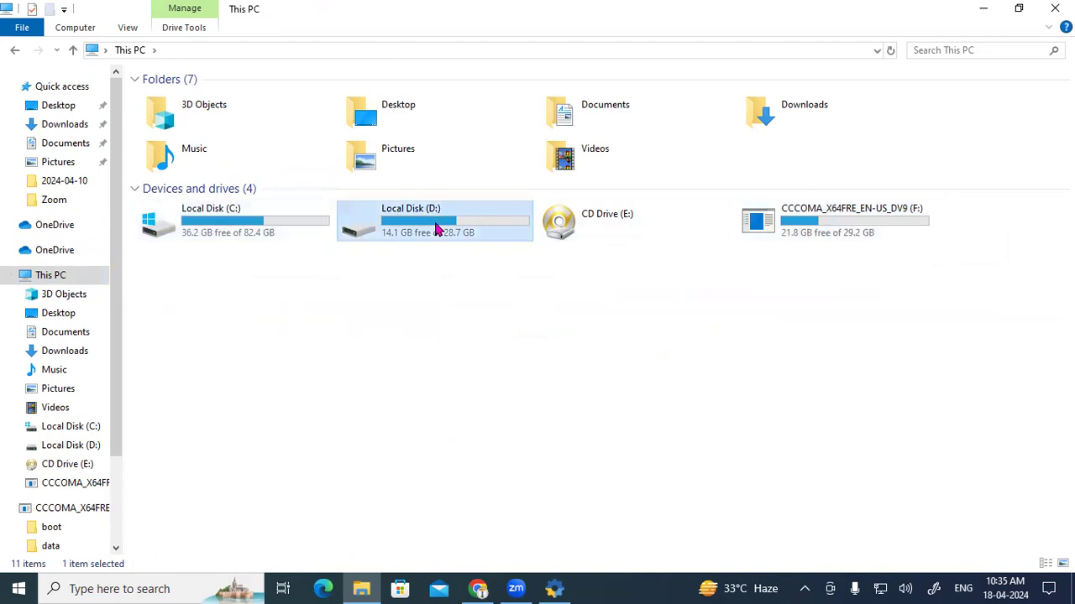
pyautogui.click(203, 224)
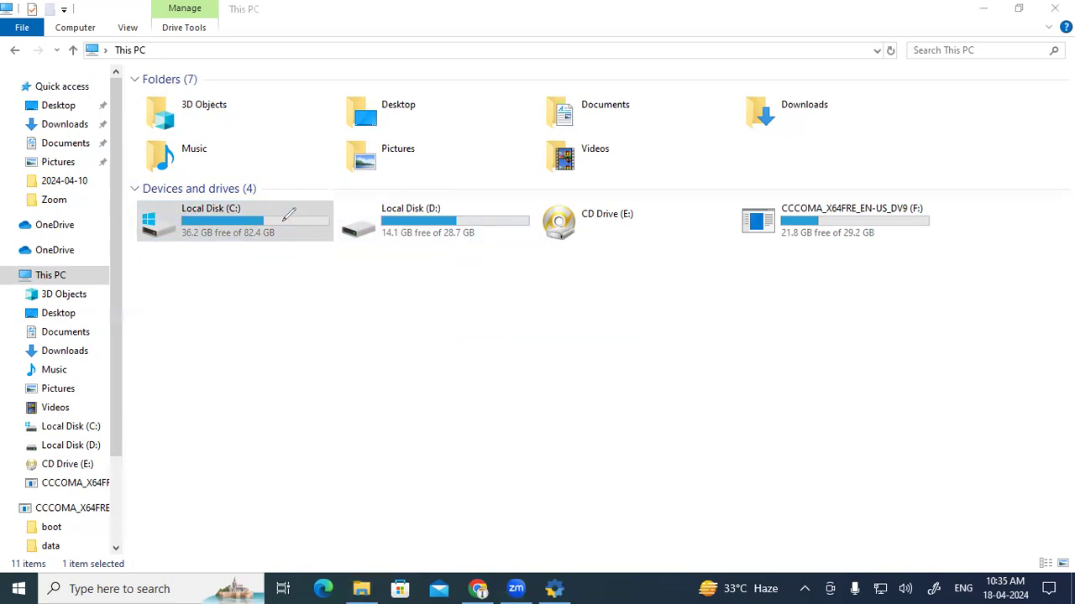
pyautogui.moveTo(262, 241)
pyautogui.mouseDown()
pyautogui.moveTo(277, 215)
pyautogui.moveTo(223, 178)
pyautogui.moveTo(126, 223)
pyautogui.moveTo(237, 243)
pyautogui.moveTo(273, 217)
pyautogui.mouseUp()
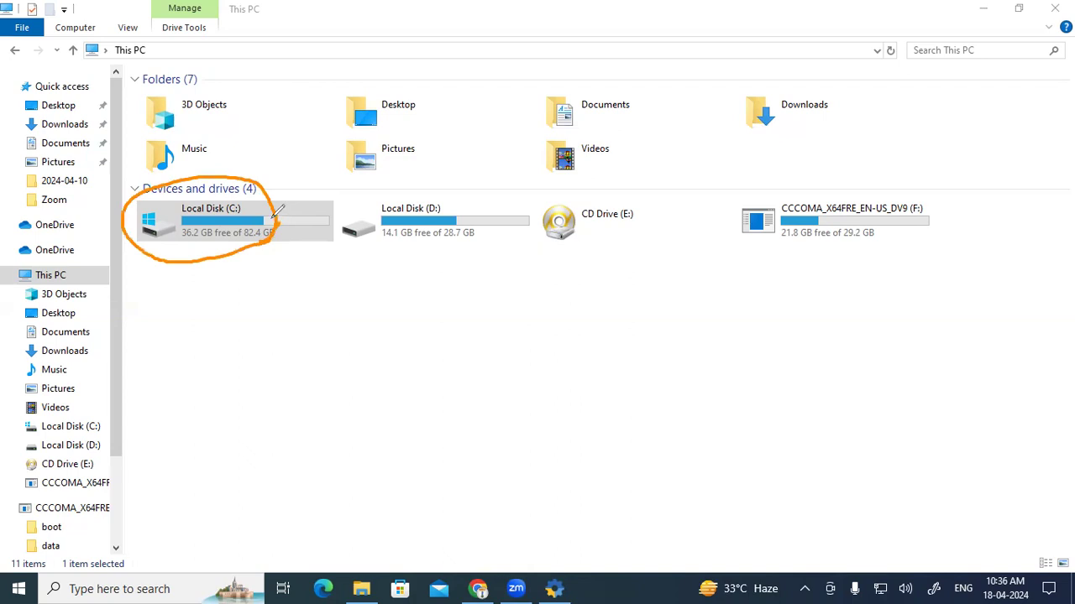
pyautogui.moveTo(409, 186)
pyautogui.mouseDown()
pyautogui.moveTo(375, 243)
pyautogui.moveTo(544, 192)
pyautogui.moveTo(387, 180)
pyautogui.mouseUp()
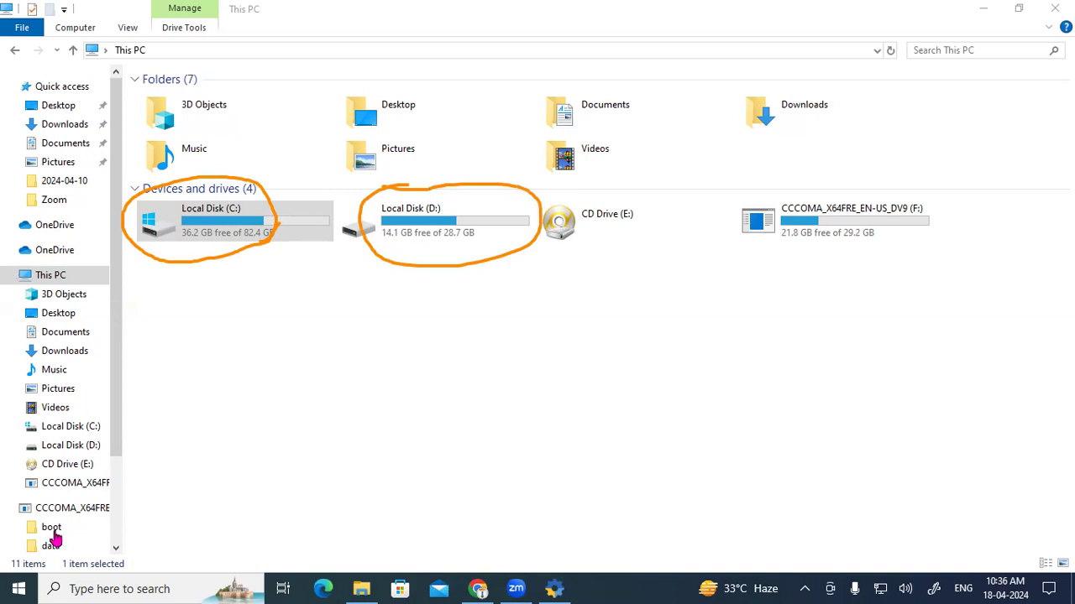
# Step: Browse the install path toward Local Disk (D:), then cancel to keep C:\Program Files\TallyPrime
pyautogui.click(402, 294)
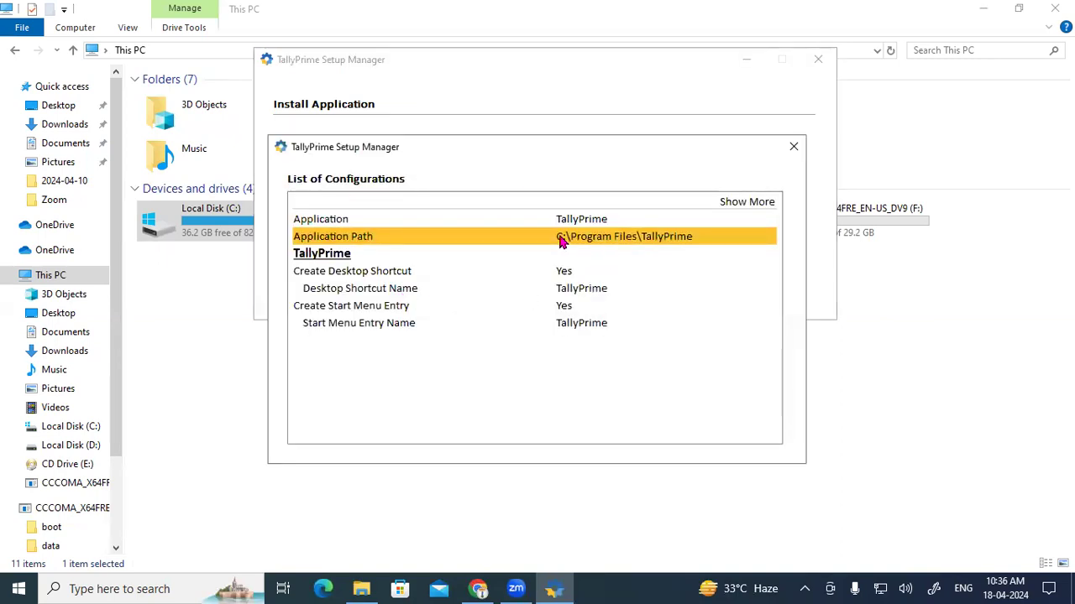
pyautogui.click(648, 242)
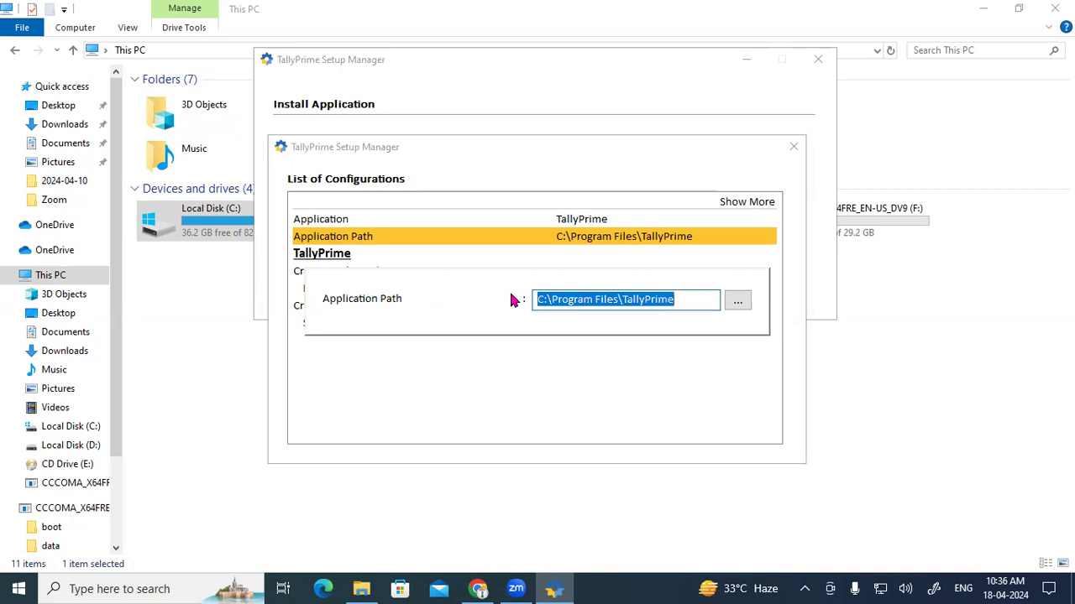
pyautogui.click(738, 304)
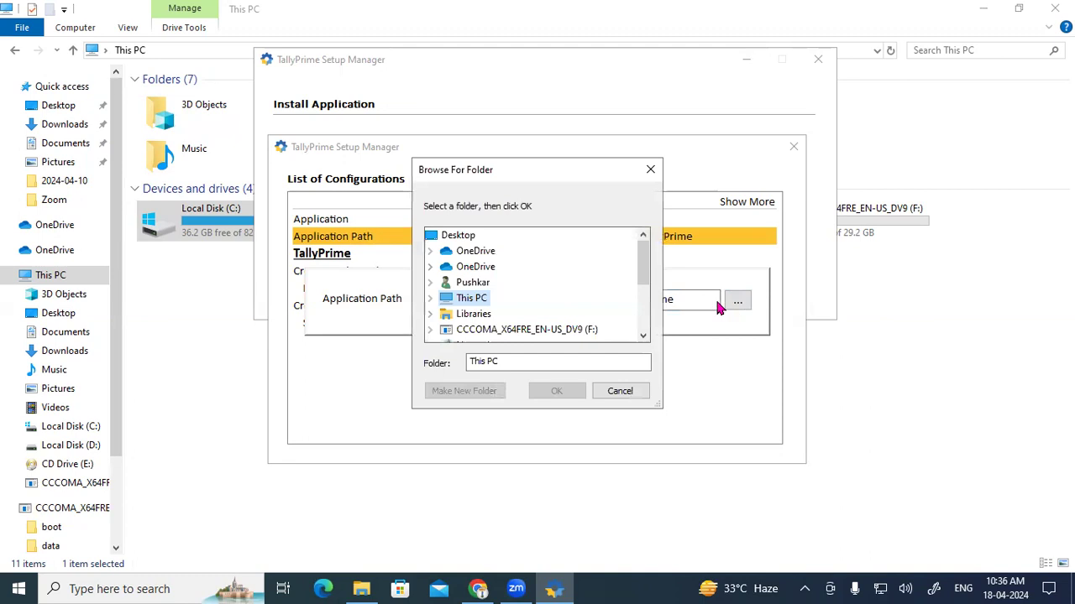
pyautogui.doubleClick(474, 303)
pyautogui.moveTo(643, 263); pyautogui.dragTo(647, 290)
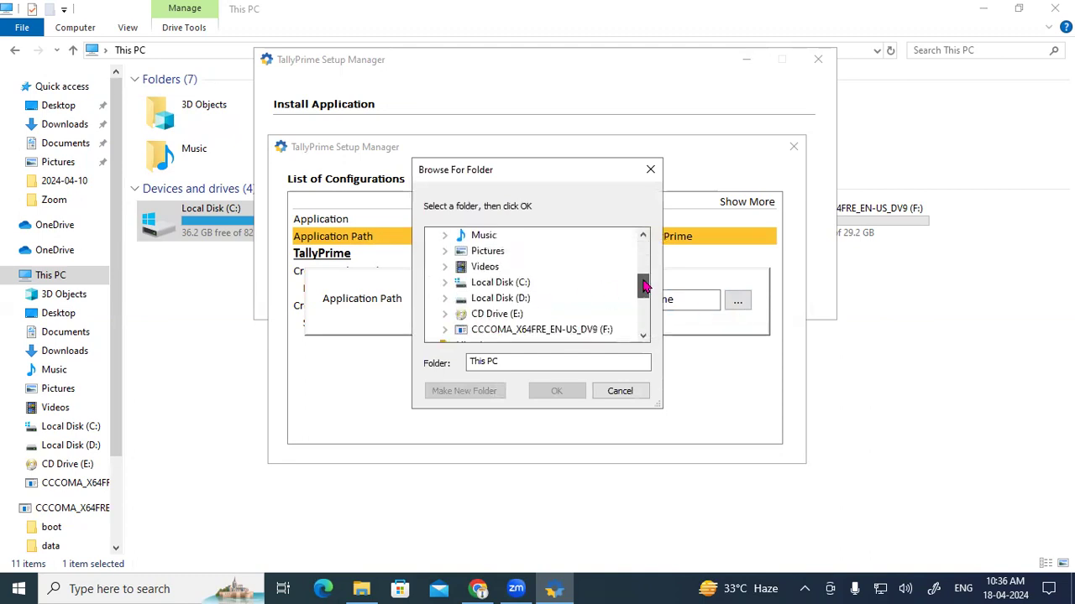
pyautogui.doubleClick(497, 300)
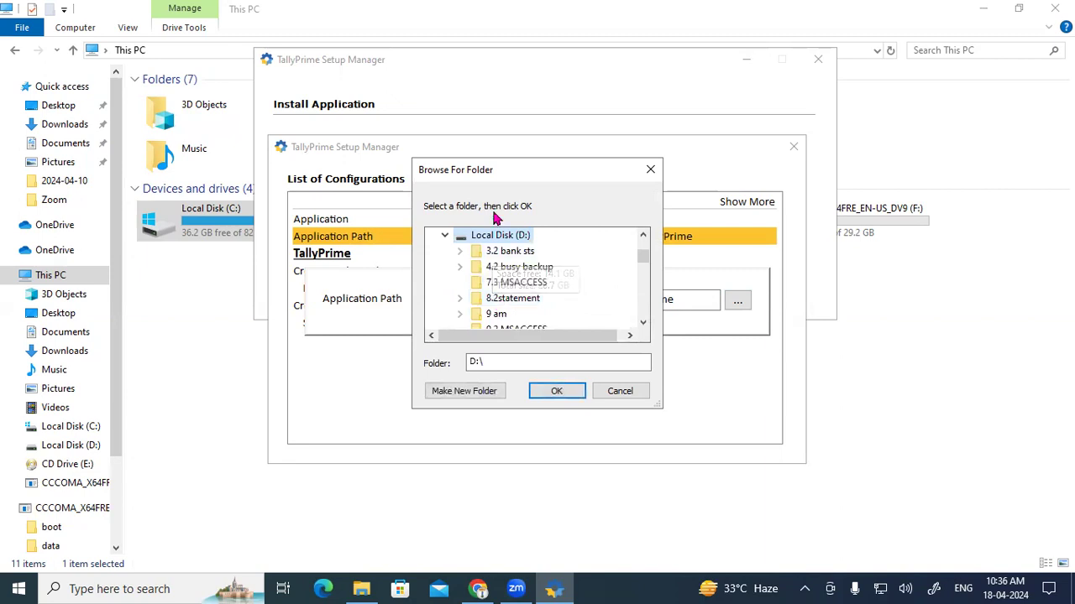
pyautogui.click(648, 171)
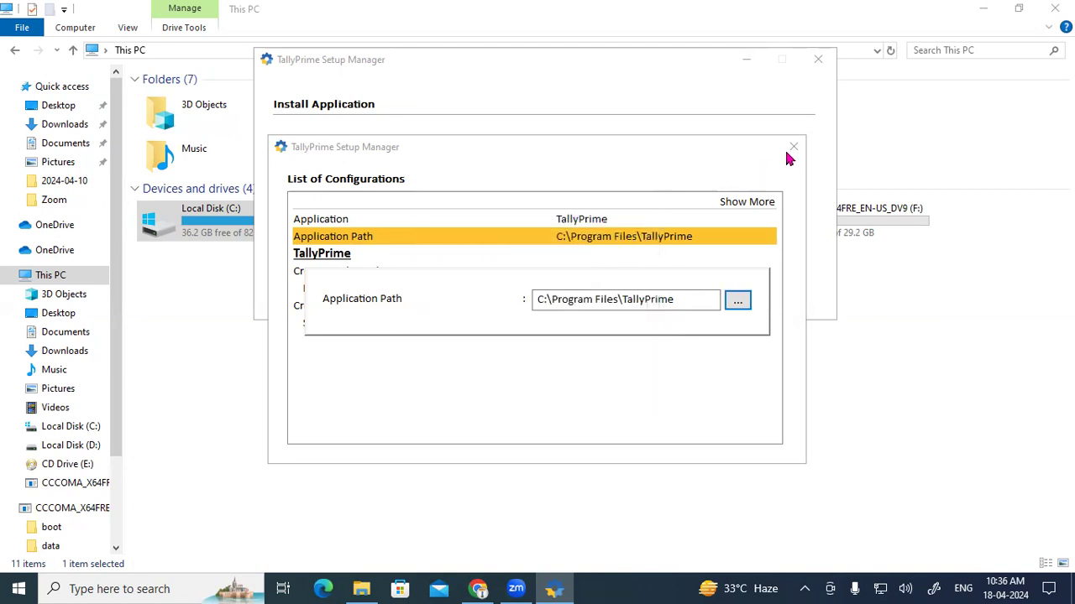
pyautogui.press('Escape')
pyautogui.press('Escape')
pyautogui.press('Escape')
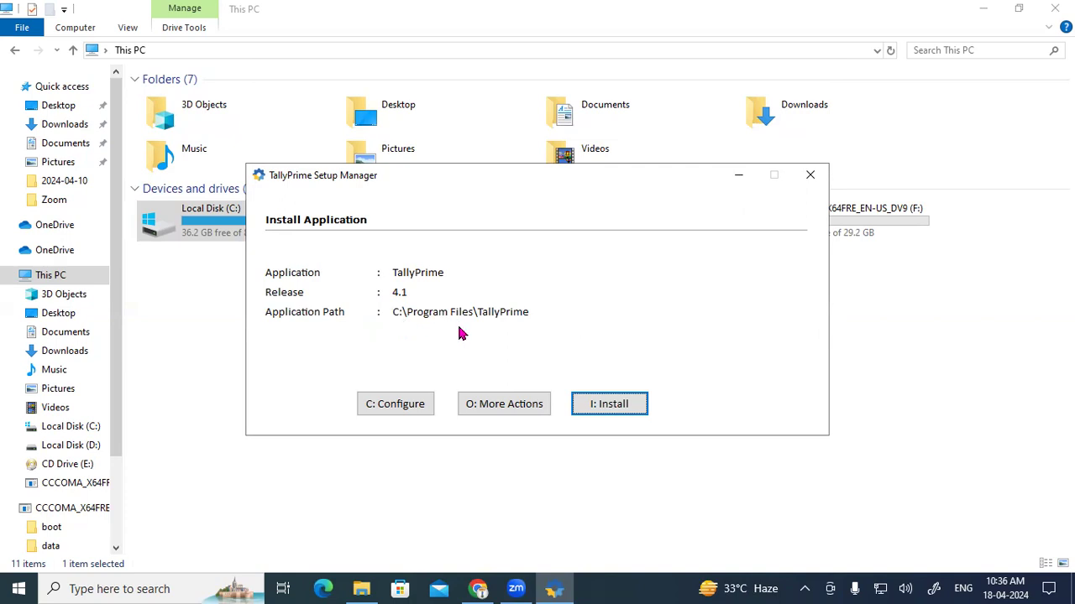
# Step: Install TallyPrime 4.1, quit Setup Manager after success, and close File Explorer
pyautogui.click(602, 411)
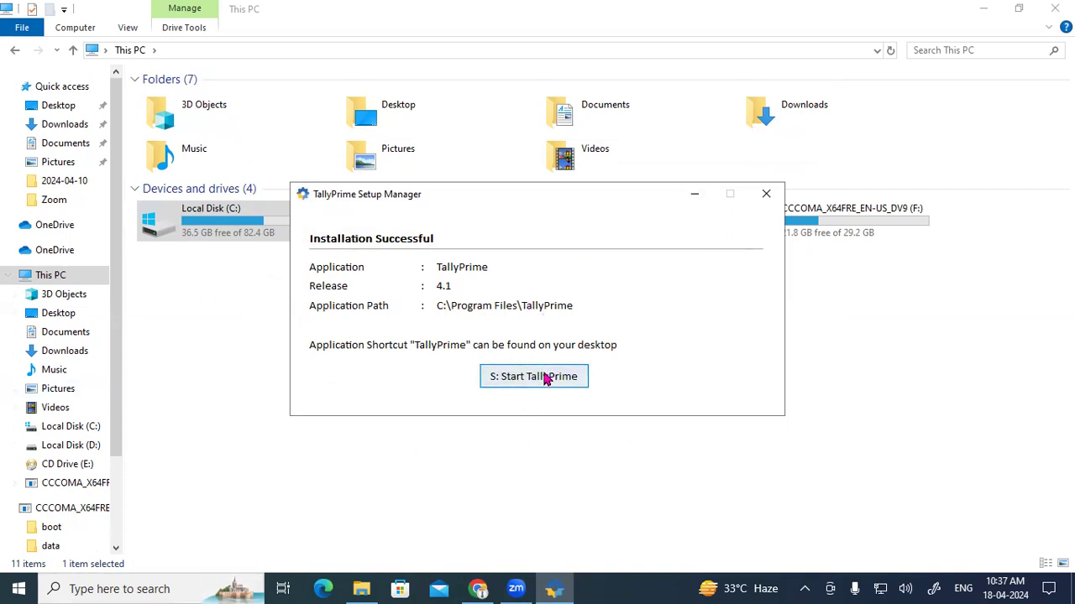
pyautogui.click(764, 194)
pyautogui.click(483, 337)
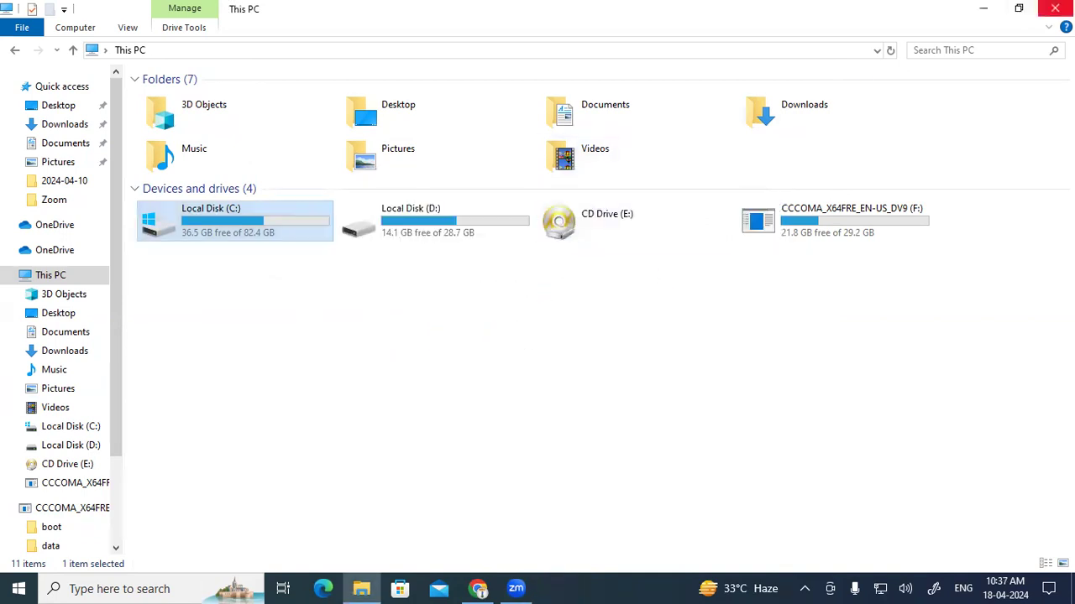
pyautogui.click(1055, 9)
# Step: Launch TallyPrime from its desktop shortcut and briefly annotate the startup screen with an arrow
pyautogui.click(989, 16)
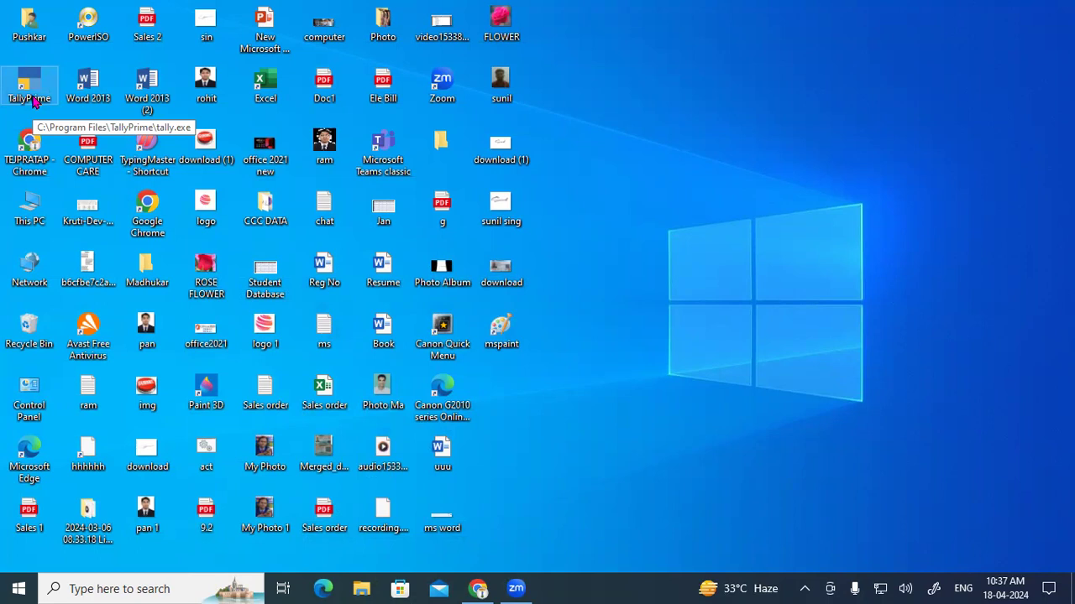
pyautogui.doubleClick(33, 100)
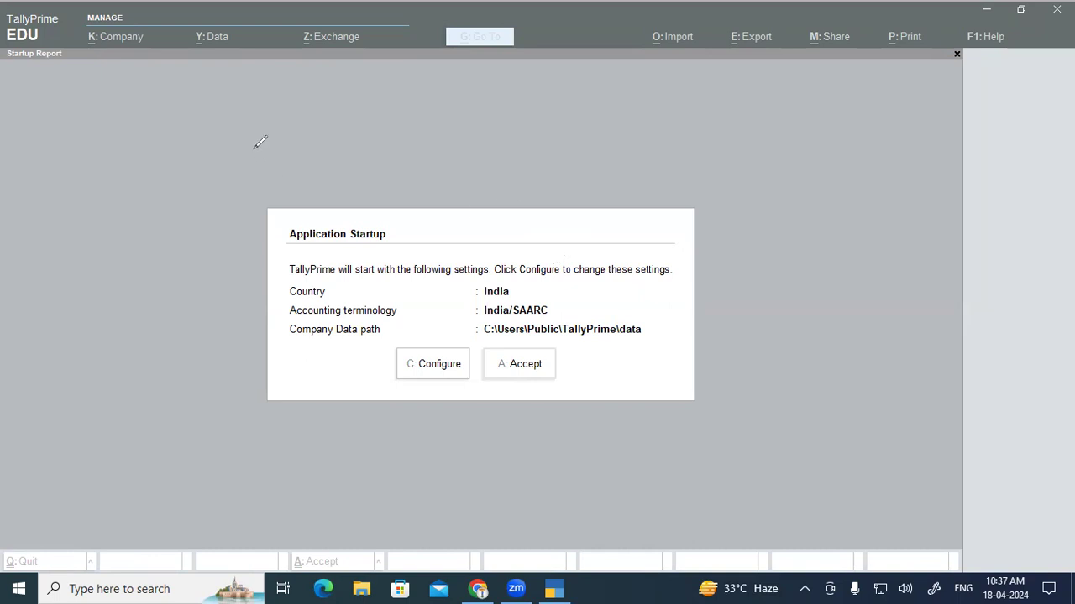
pyautogui.moveTo(716, 71)
pyautogui.mouseDown()
pyautogui.moveTo(680, 127)
pyautogui.moveTo(710, 118)
pyautogui.mouseUp()
pyautogui.press('e')
# Step: Accept the default startup settings, then outline all four licence options in orange
pyautogui.click(601, 269)
pyautogui.click(527, 368)
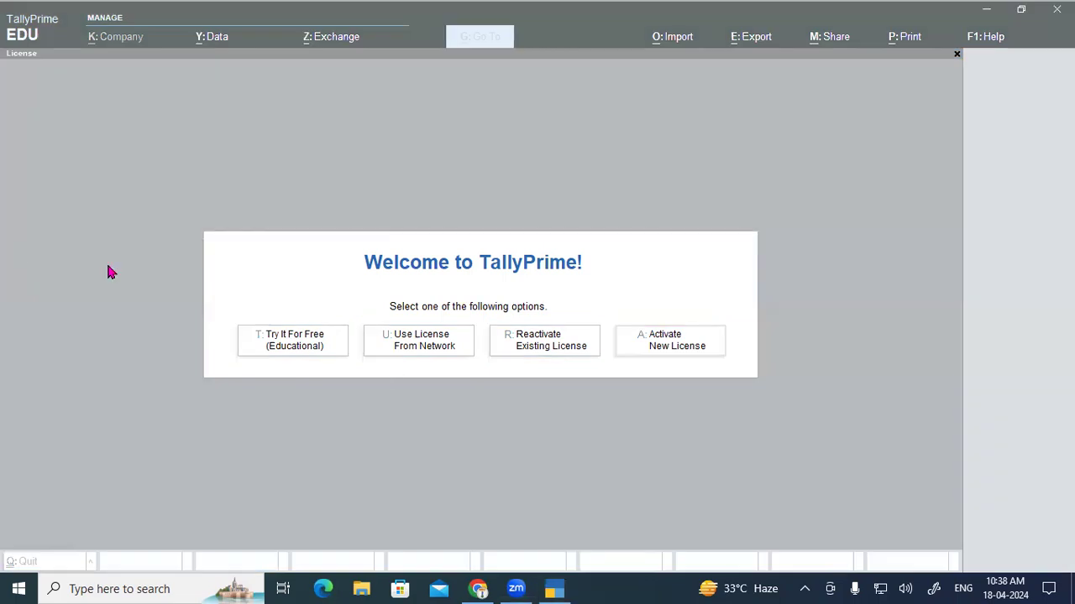
pyautogui.moveTo(239, 317); pyautogui.dragTo(348, 363)
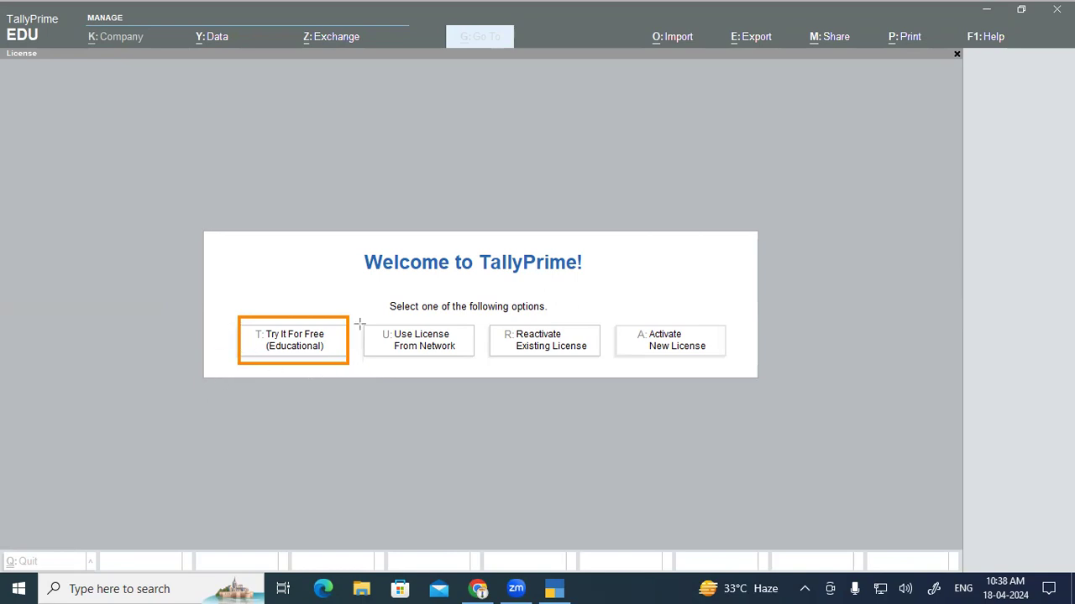
pyautogui.moveTo(359, 320); pyautogui.dragTo(480, 363)
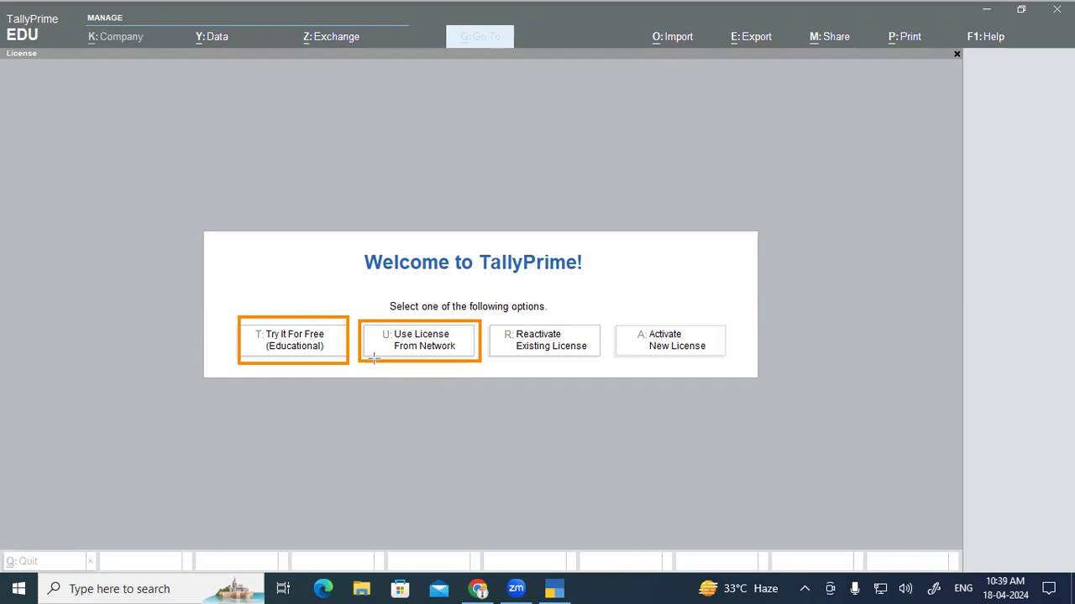
pyautogui.moveTo(486, 320)
pyautogui.mouseDown()
pyautogui.moveTo(502, 347)
pyautogui.moveTo(603, 361)
pyautogui.mouseUp()
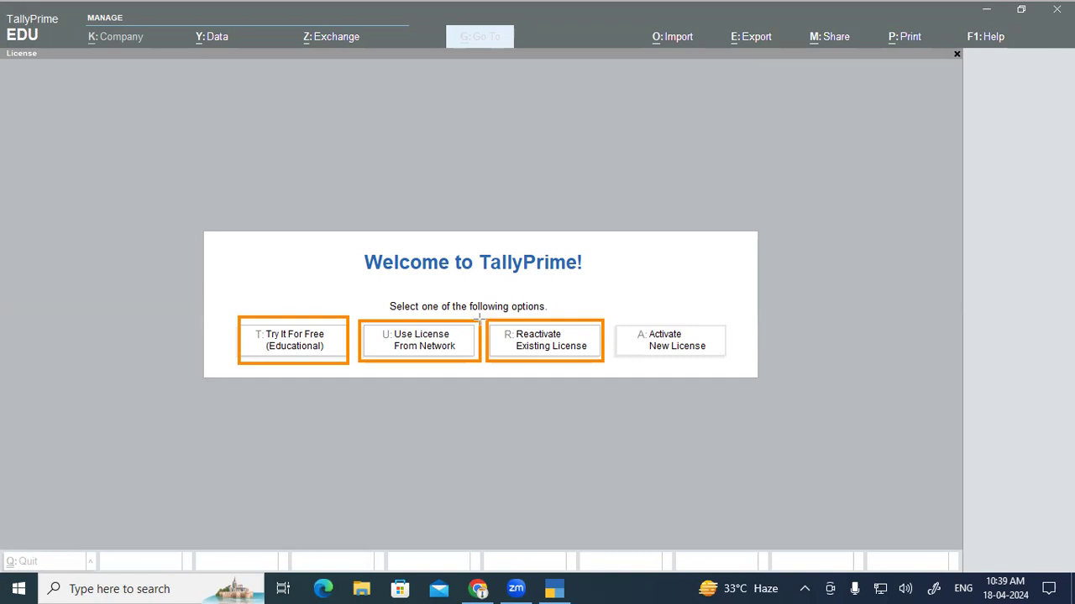
pyautogui.moveTo(487, 320); pyautogui.dragTo(494, 328)
pyautogui.moveTo(566, 352); pyautogui.dragTo(604, 363)
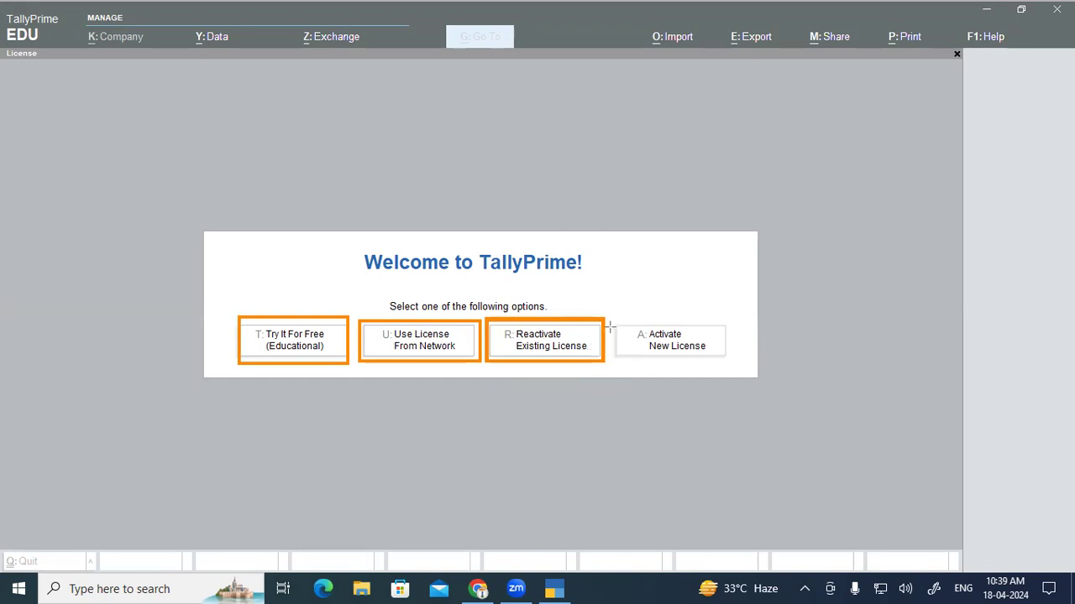
pyautogui.moveTo(611, 320)
pyautogui.mouseDown()
pyautogui.moveTo(631, 336)
pyautogui.moveTo(731, 362)
pyautogui.mouseUp()
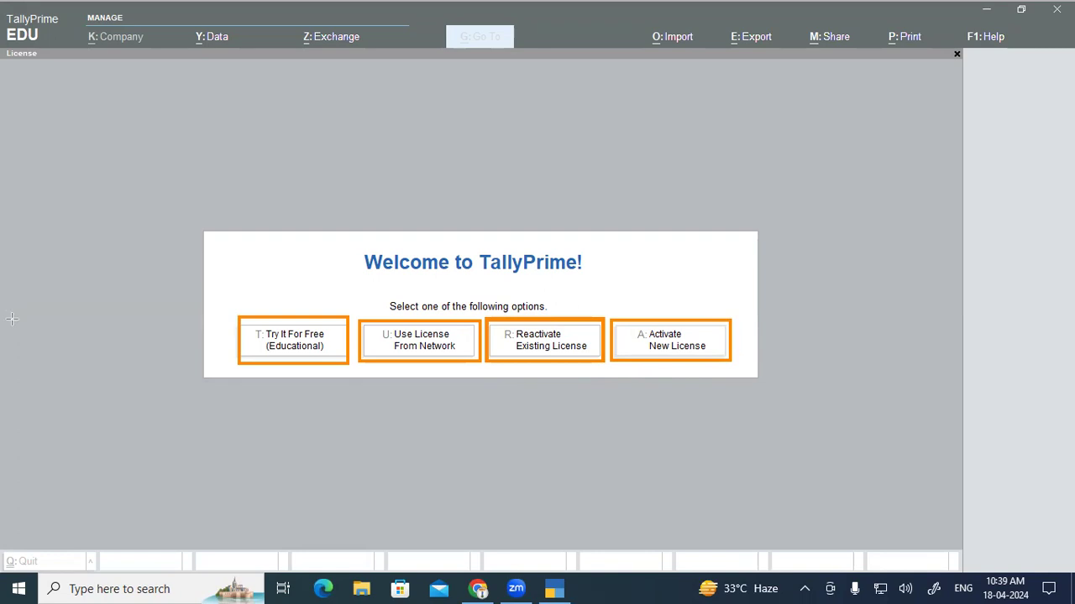
# Step: Mark the shortcut letters of the four licence options and outline the whole Try It For Free option
pyautogui.press('e')
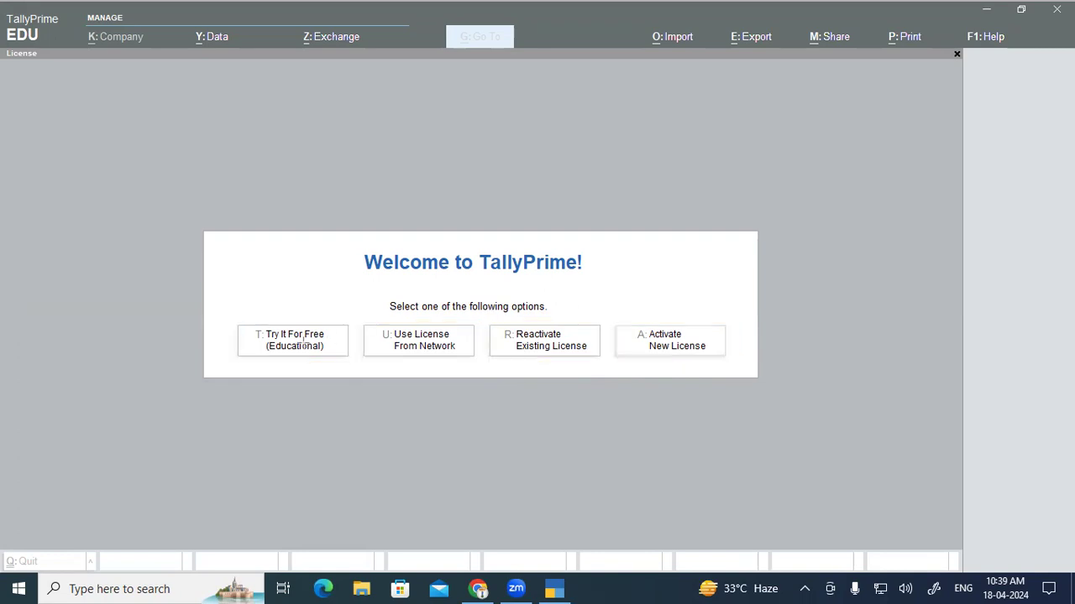
pyautogui.moveTo(233, 315); pyautogui.dragTo(268, 357)
pyautogui.moveTo(358, 315); pyautogui.dragTo(398, 356)
pyautogui.moveTo(485, 317); pyautogui.dragTo(533, 368)
pyautogui.moveTo(612, 313); pyautogui.dragTo(650, 360)
pyautogui.moveTo(213, 301); pyautogui.dragTo(356, 369)
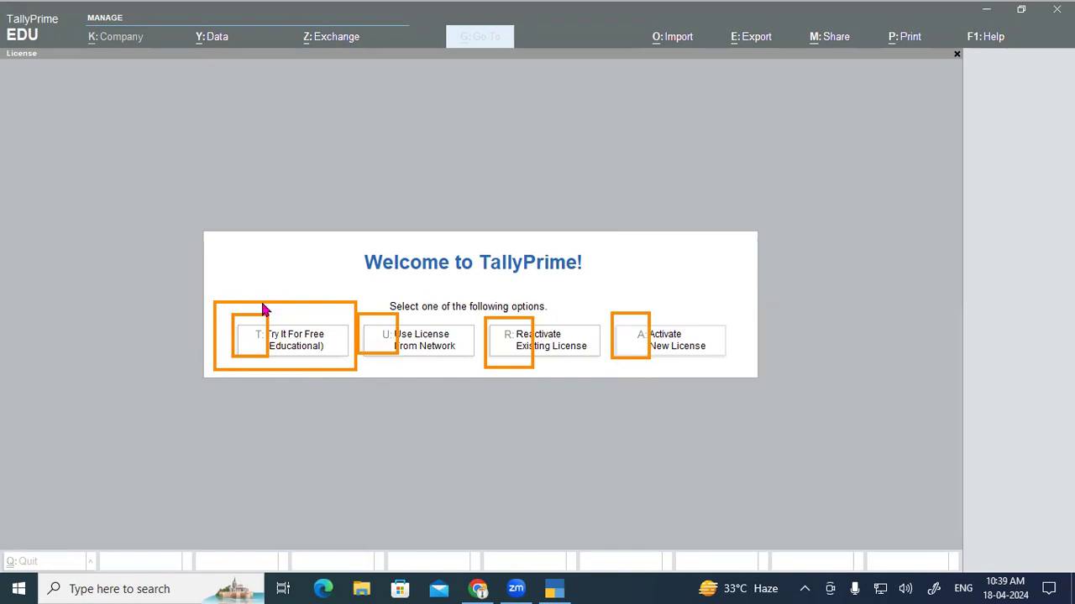
pyautogui.press('Escape')
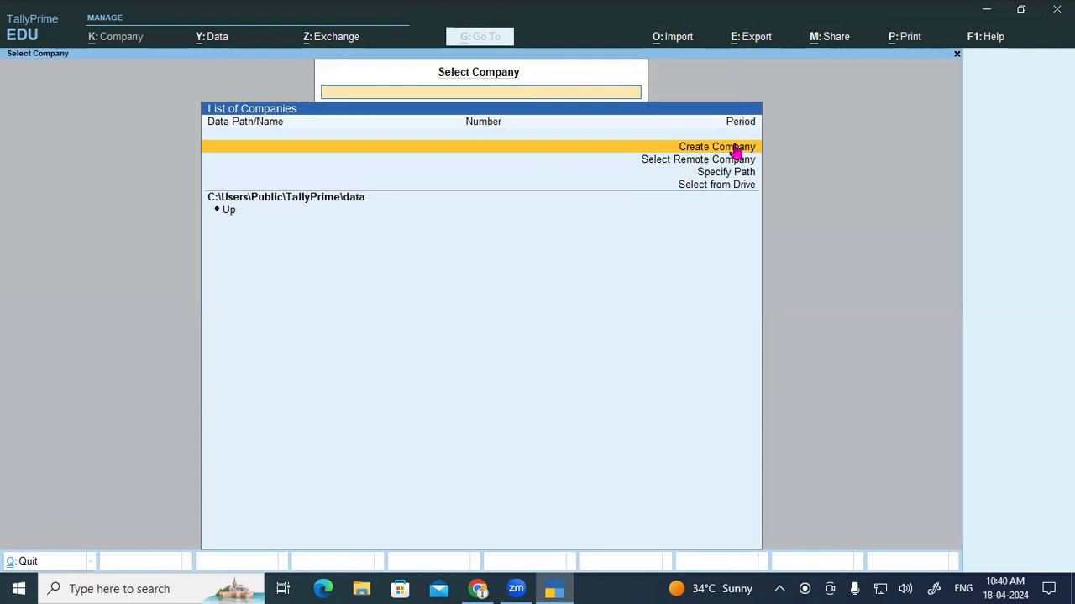
# Step: Open the blank Company Creation form (year from 1-Apr-24), discard it, and raise the Gateway's Quit prompt
pyautogui.click(735, 150)
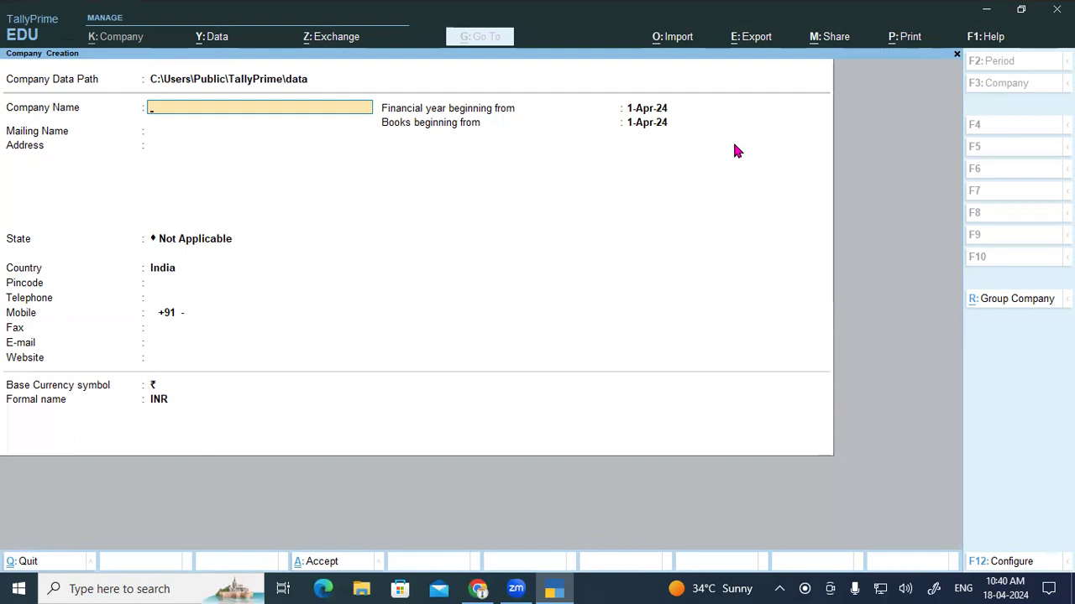
pyautogui.press('Escape')
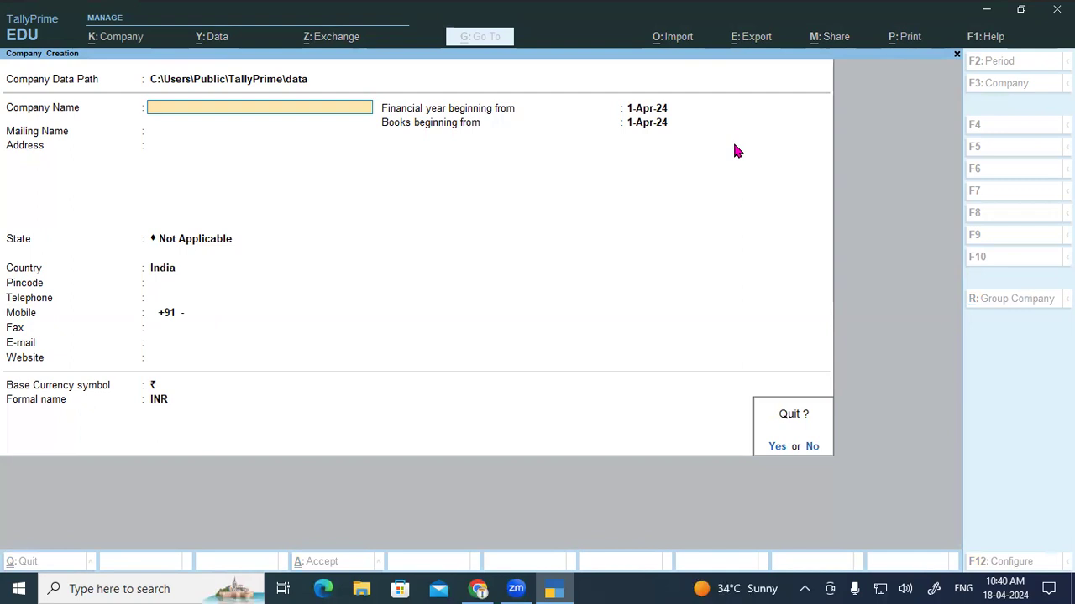
pyautogui.press('y')
pyautogui.press('Escape')
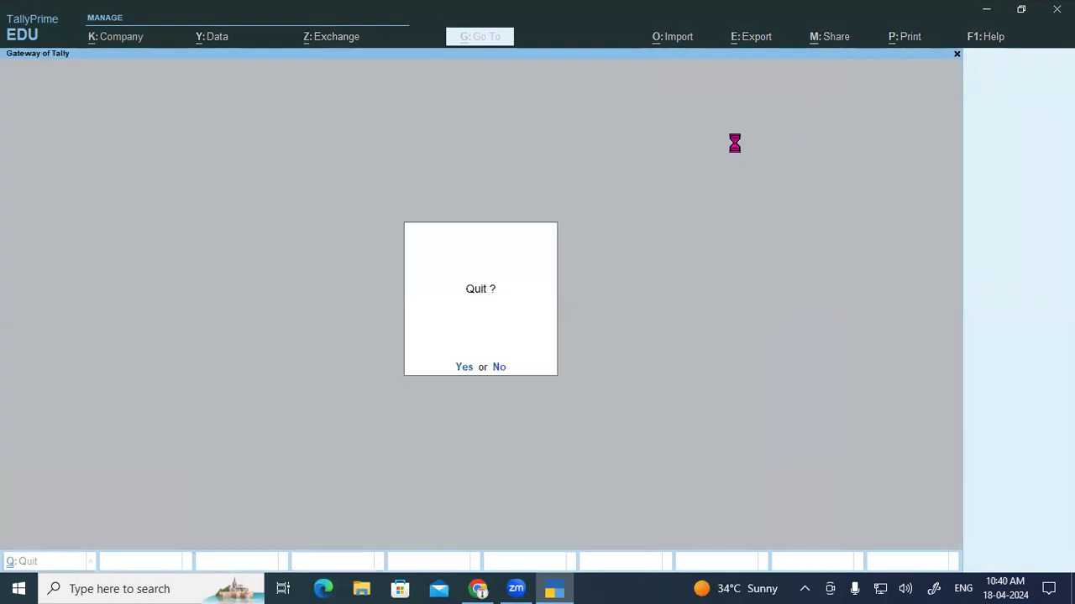
# Step: Decline quitting and return to Create Company in the Select Company list
pyautogui.press('n')
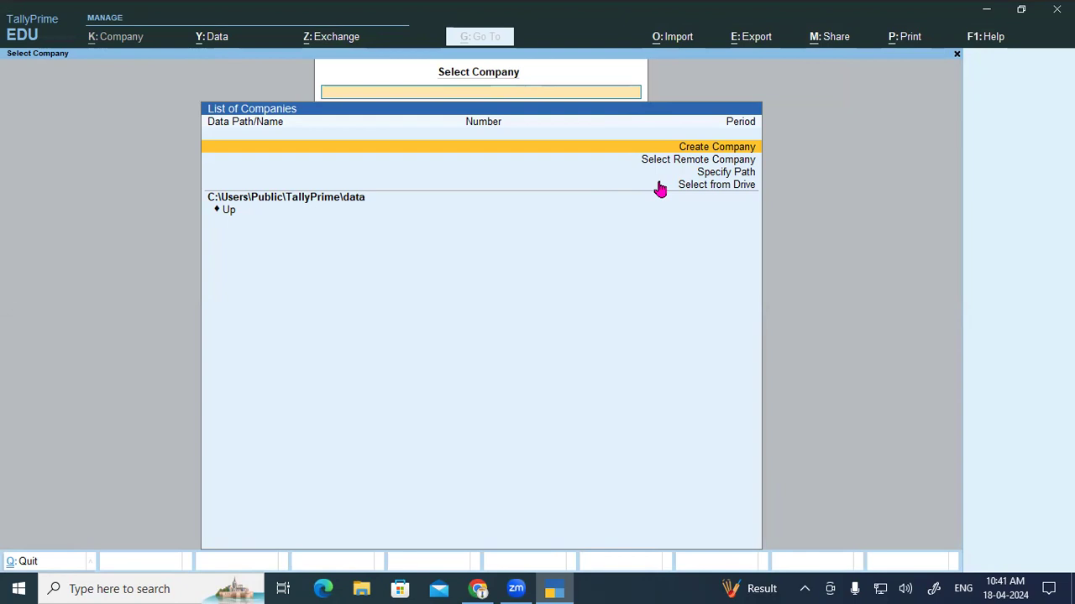
pyautogui.press('Down')
pyautogui.press('Down')
pyautogui.press('Down')
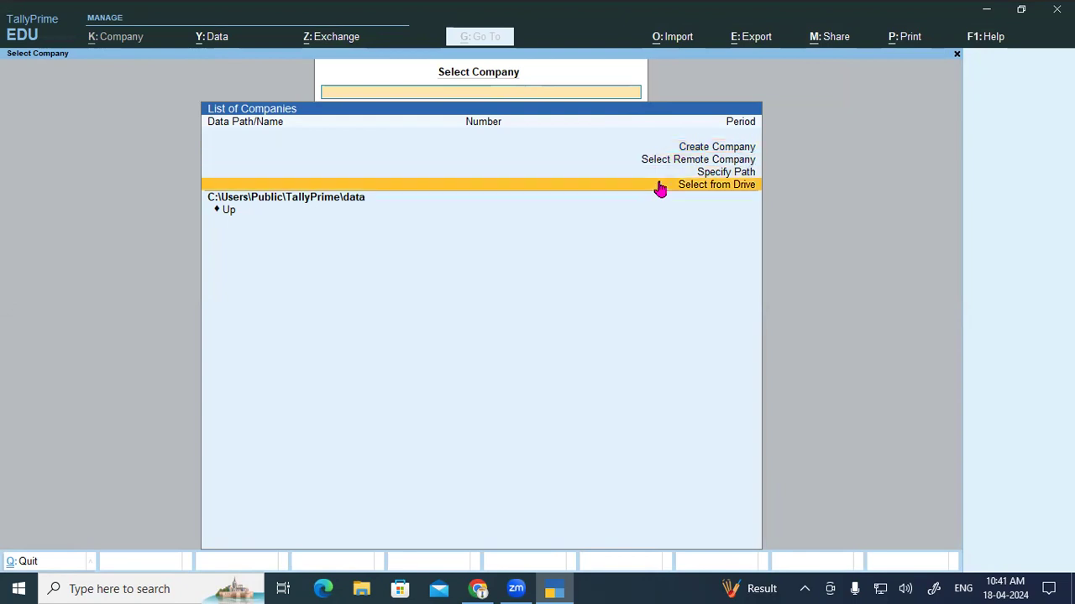
pyautogui.press('Up')
pyautogui.press('Up')
pyautogui.press('Up')
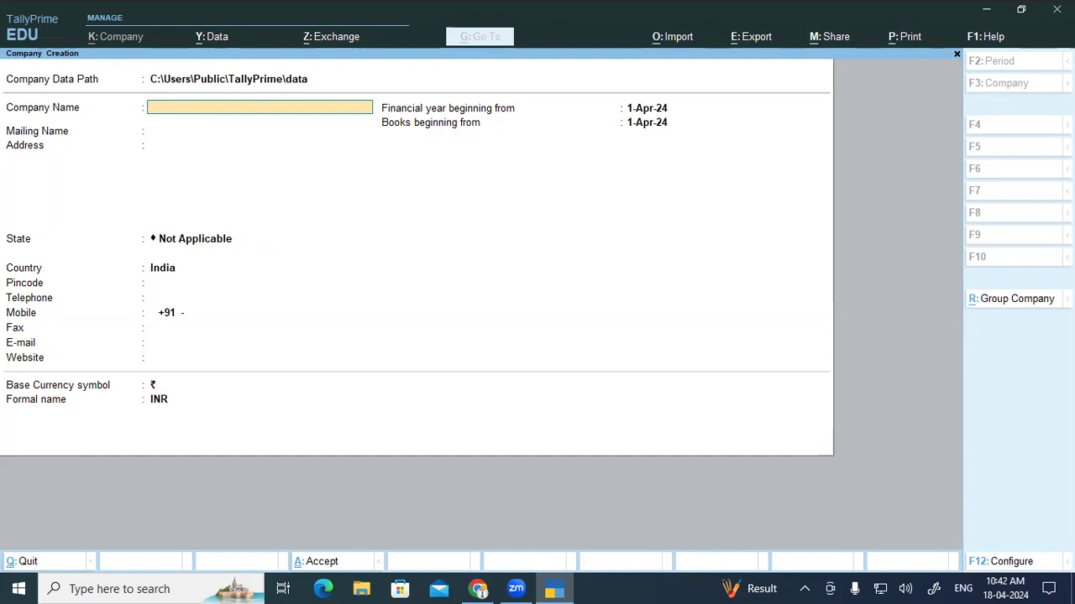
# Step: Launch File Explorer from the Run prompt to browse Local Disk (D:)
pyautogui.press('super+r')
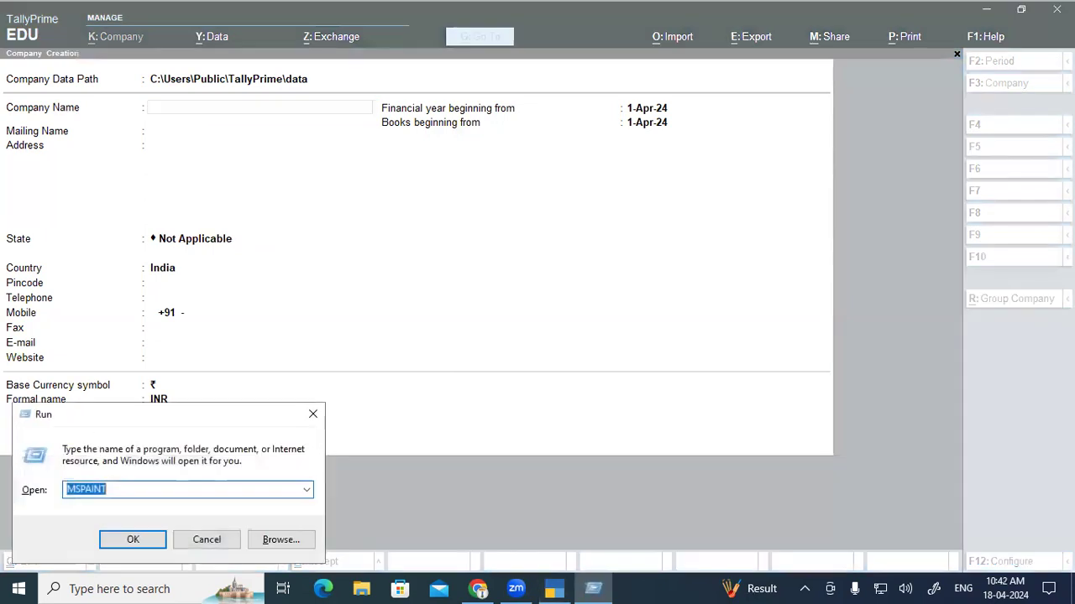
pyautogui.write('e')
pyautogui.press('Return')
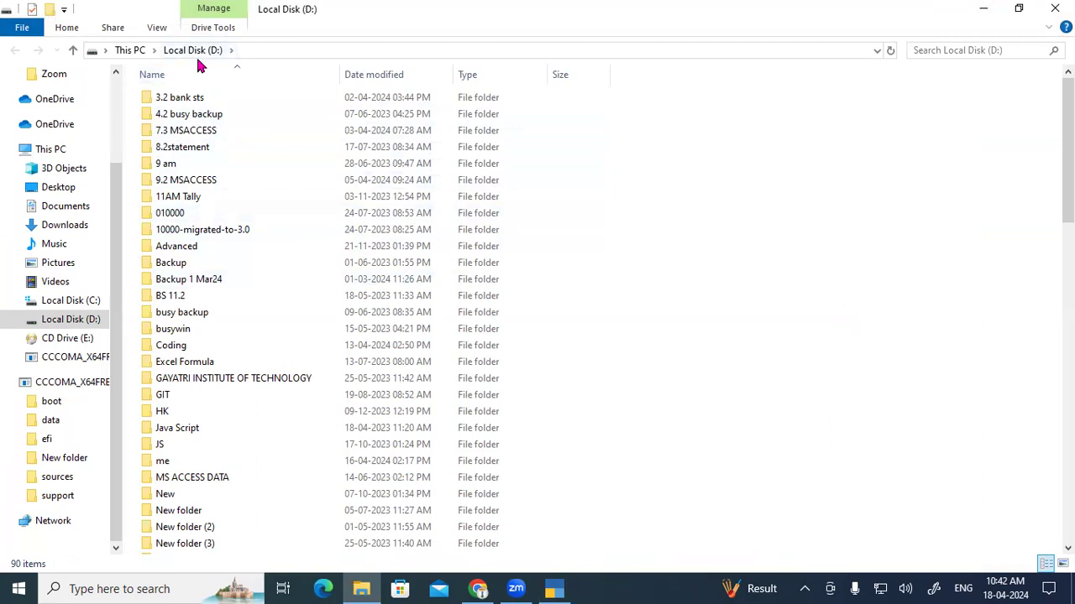
# Step: Create a folder named 'Tally Prime Data 10.2' on D: and switch back to TallyPrime
pyautogui.hotkey('ctrl', 'shift', 'n')
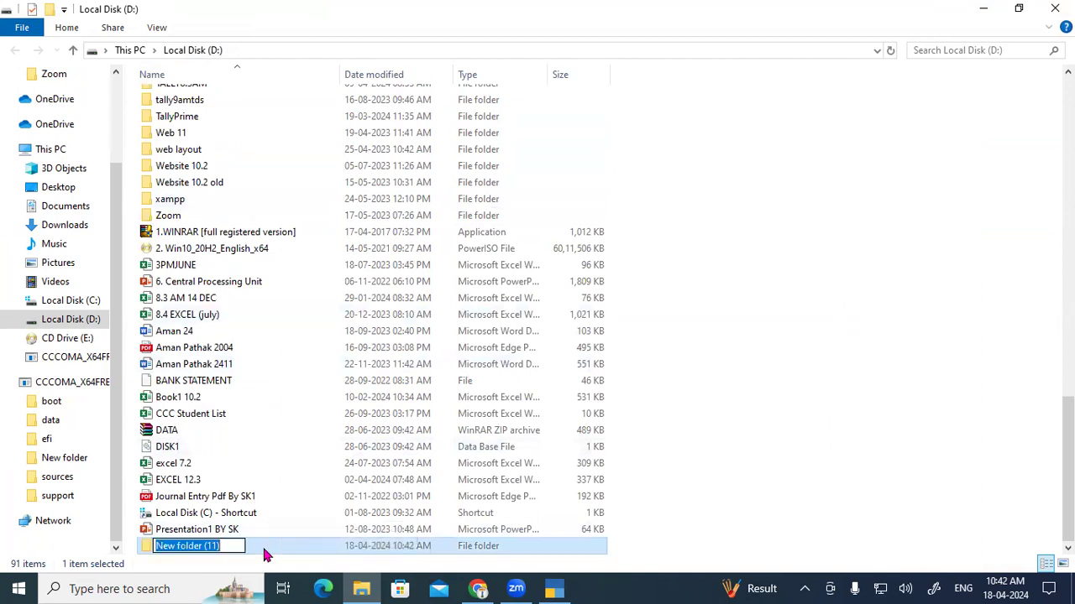
pyautogui.write('Ta')
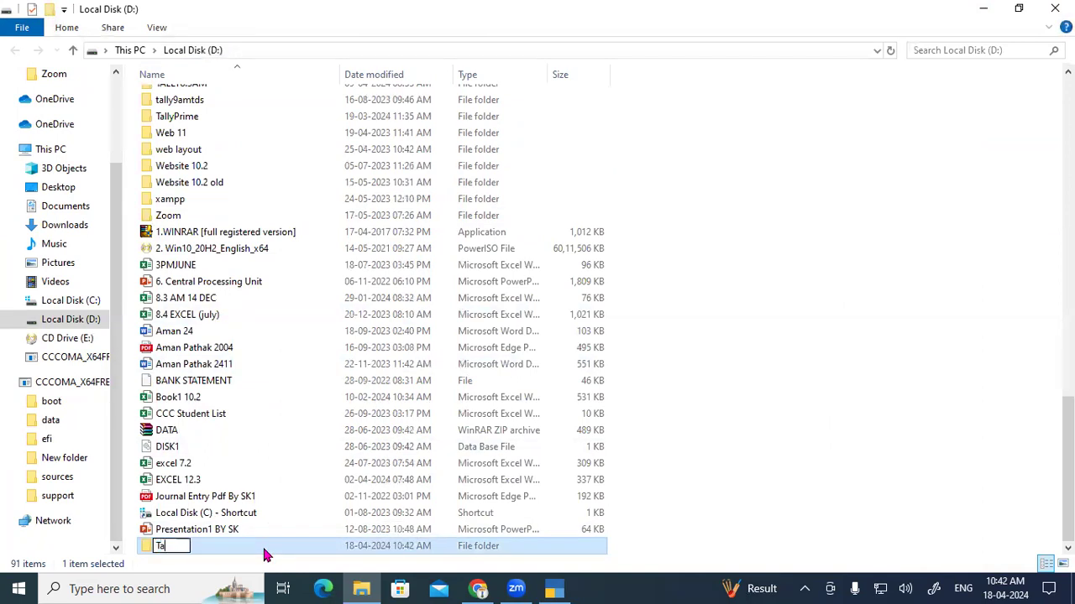
pyautogui.write('lly Prime')
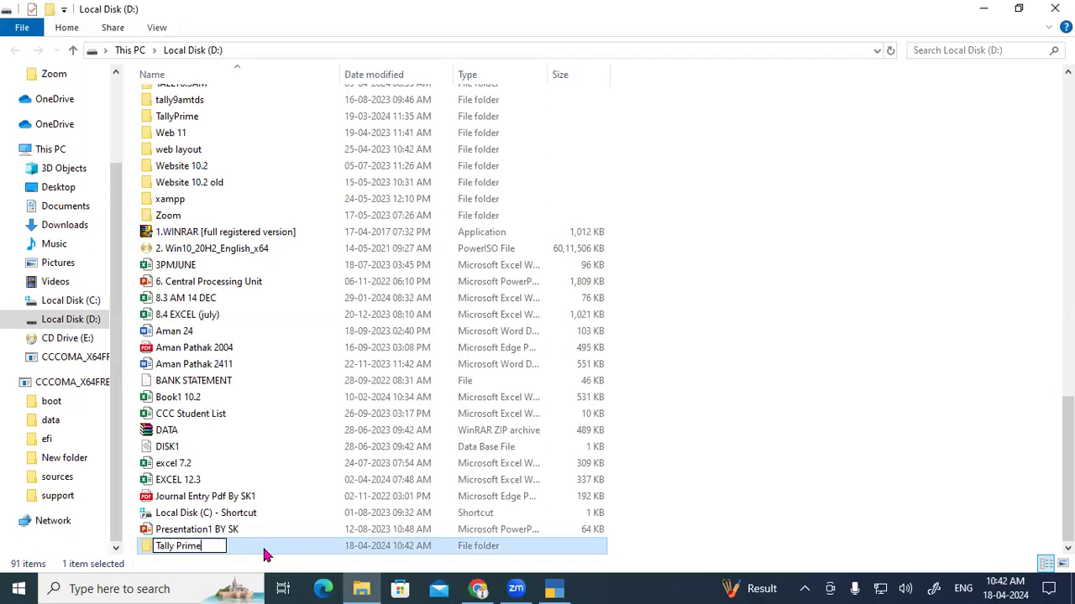
pyautogui.write(' Data 10.2')
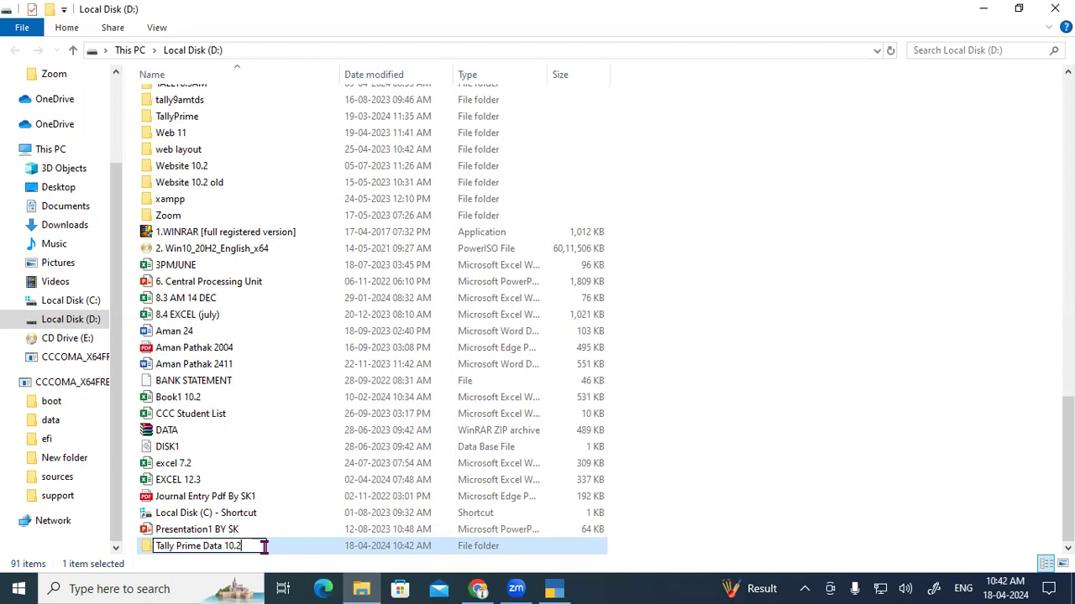
pyautogui.press('Return')
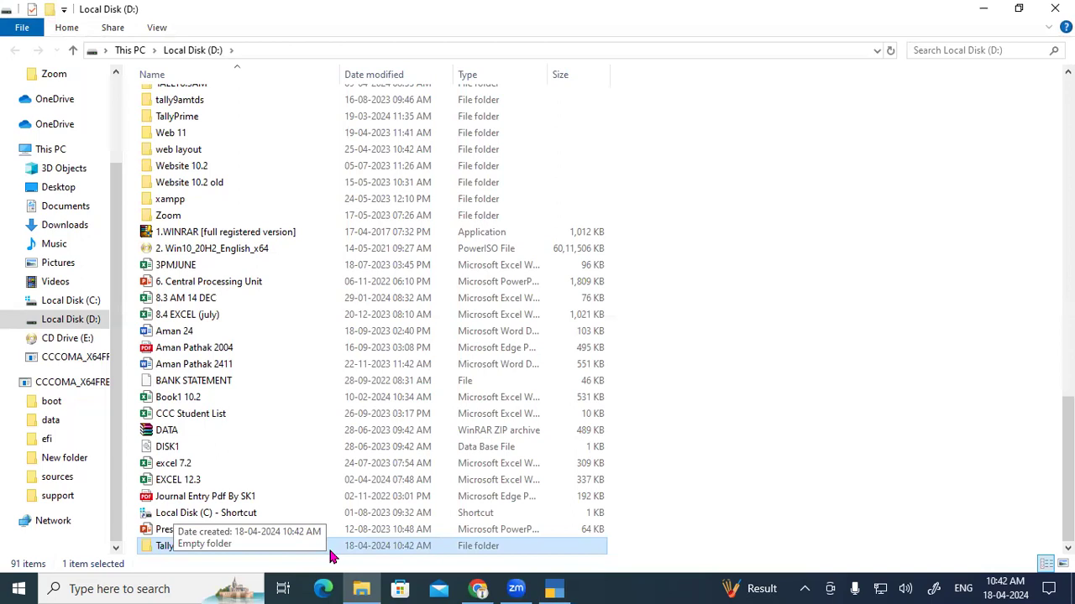
pyautogui.click(554, 588)
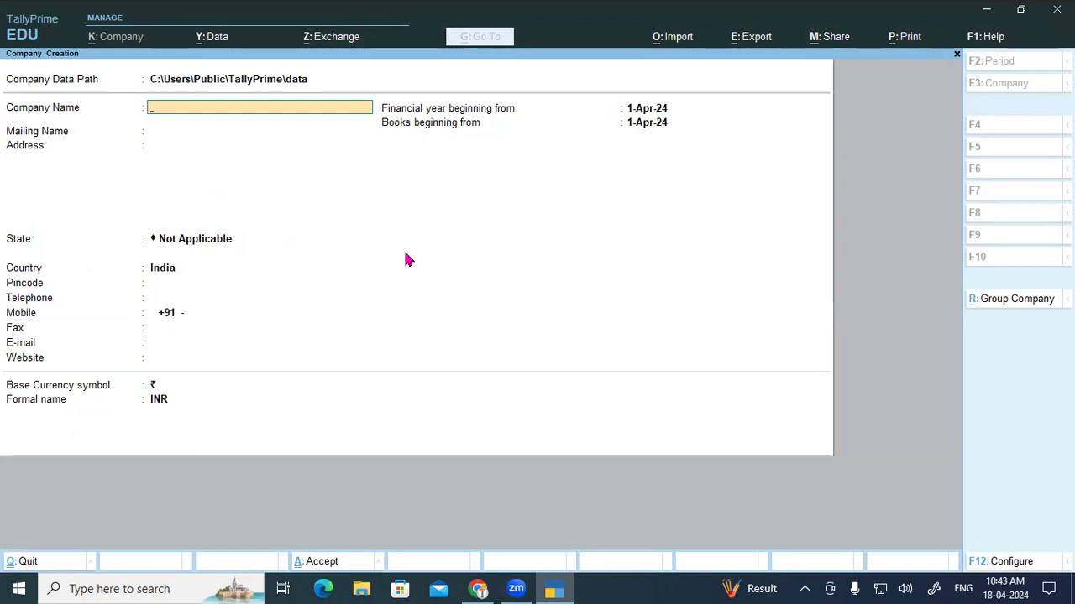
# Step: Quit Company Creation, then decline the Gateway's Quit prompt to land on Select Company
pyautogui.press('Escape')
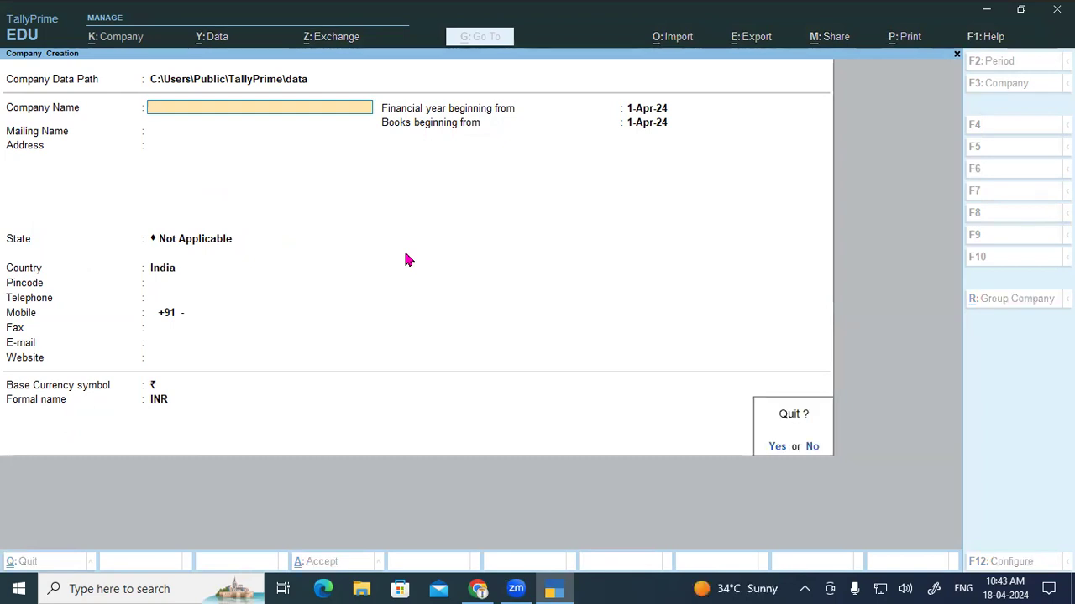
pyautogui.press('y')
pyautogui.press('Escape')
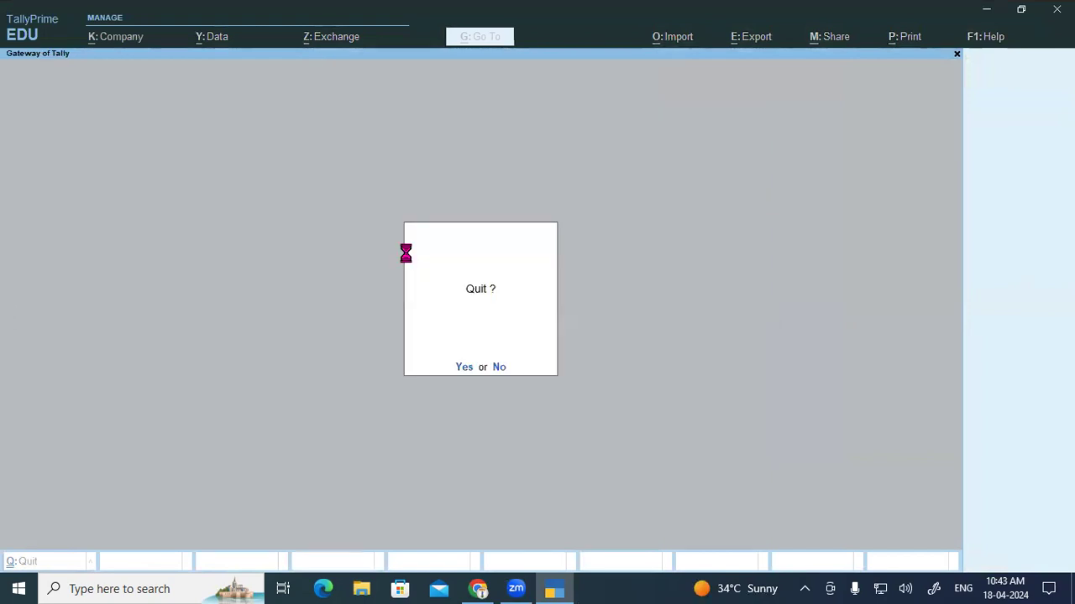
pyautogui.press('n')
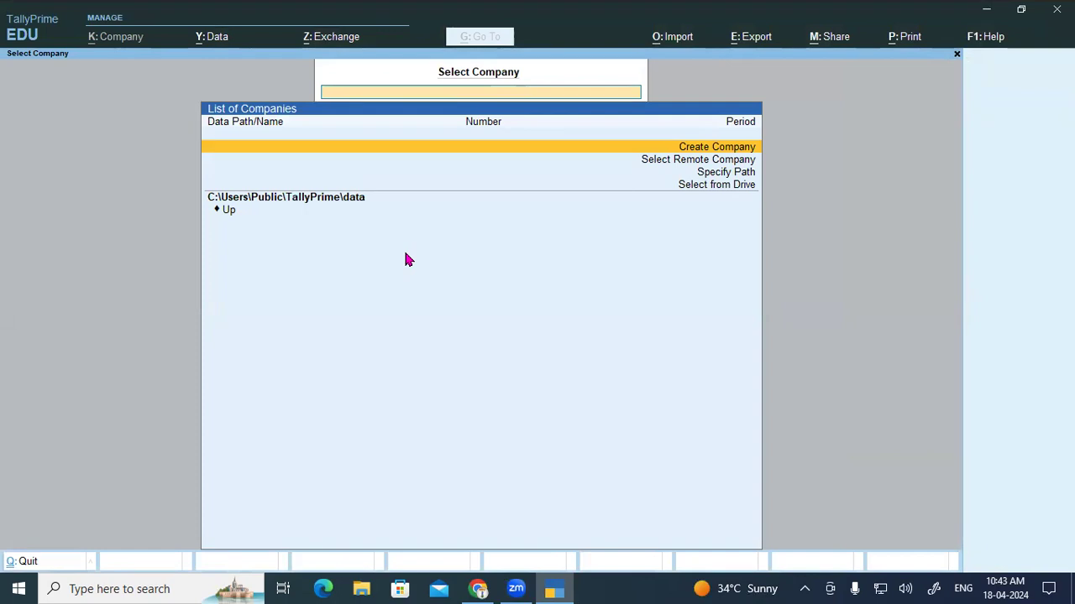
pyautogui.click(709, 66)
pyautogui.click(709, 67)
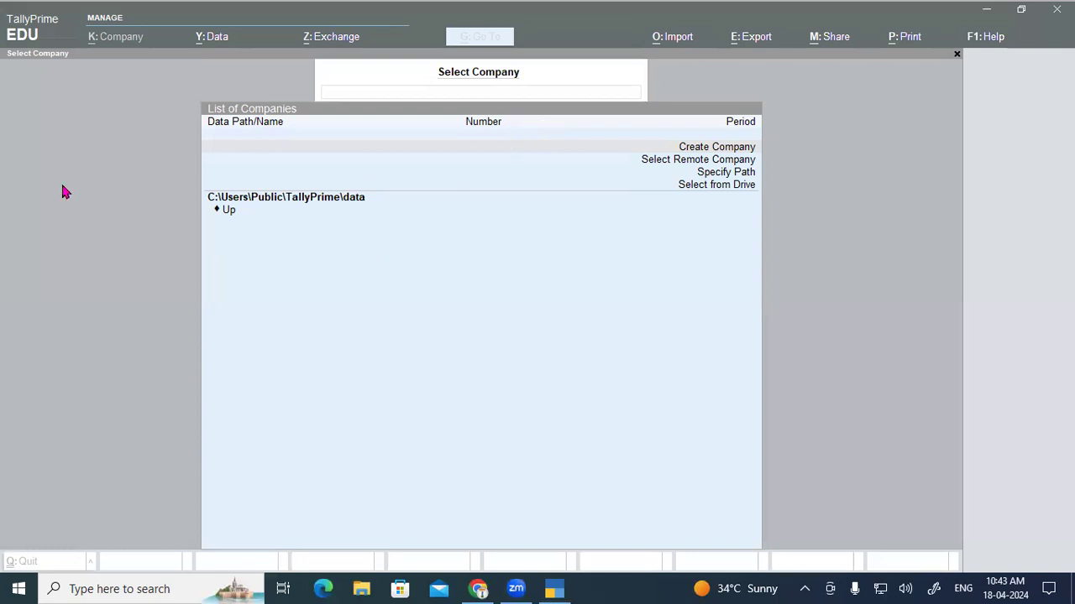
# Step: Draw annotation marks over the Select Company screen, then clear them
pyautogui.moveTo(287, 249); pyautogui.dragTo(288, 289)
pyautogui.moveTo(426, 257); pyautogui.dragTo(445, 281)
pyautogui.moveTo(538, 244)
pyautogui.mouseDown()
pyautogui.moveTo(548, 235)
pyautogui.moveTo(539, 263)
pyautogui.mouseUp()
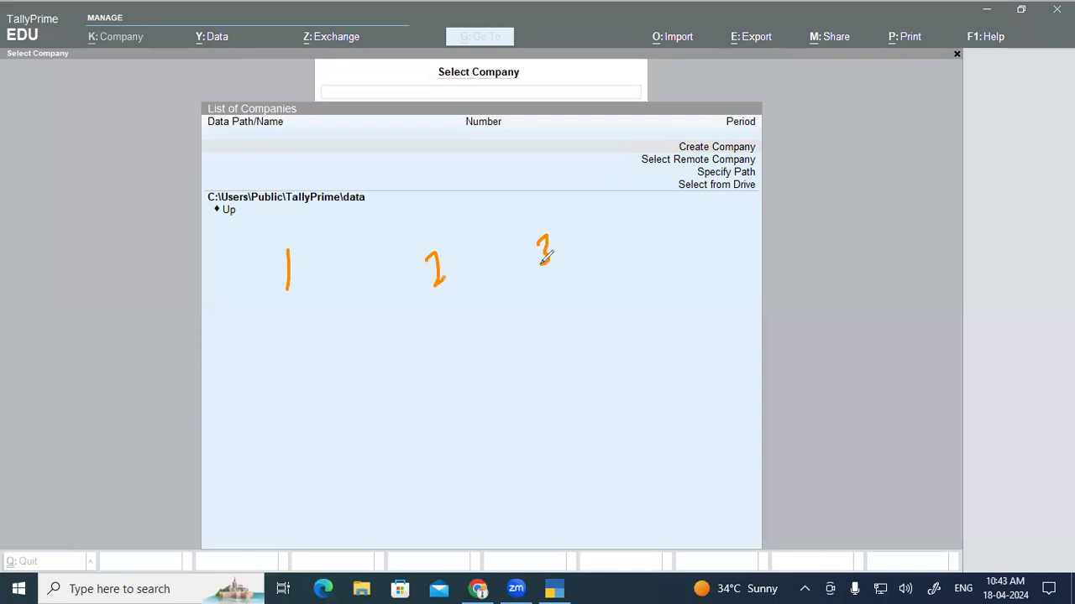
pyautogui.moveTo(292, 310)
pyautogui.mouseDown()
pyautogui.moveTo(391, 340)
pyautogui.moveTo(440, 311)
pyautogui.moveTo(534, 298)
pyautogui.moveTo(538, 288)
pyautogui.mouseUp()
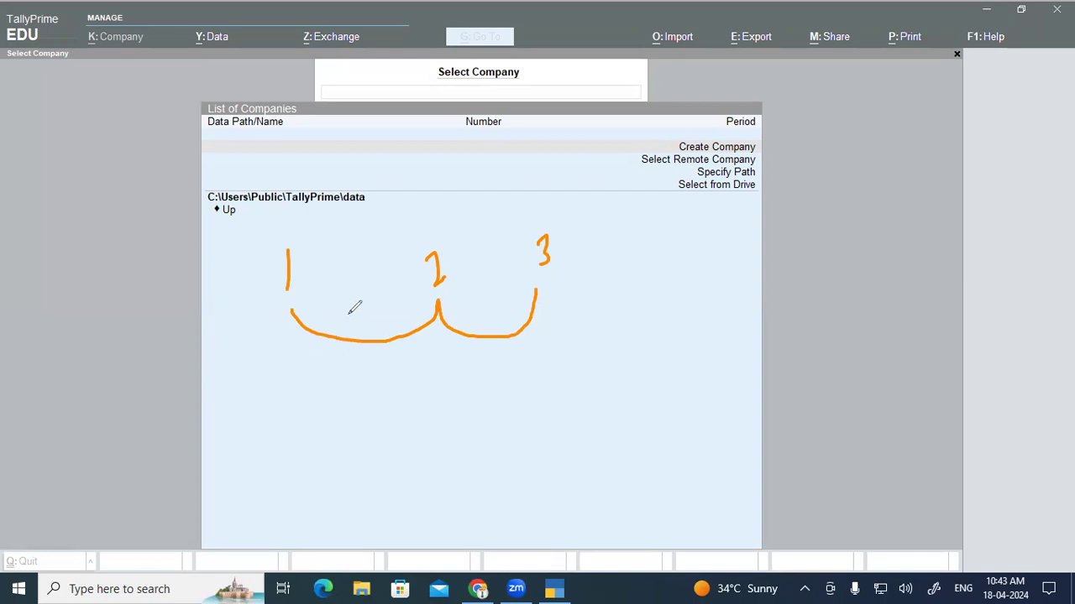
pyautogui.moveTo(420, 373)
pyautogui.mouseDown()
pyautogui.moveTo(435, 401)
pyautogui.moveTo(460, 371)
pyautogui.moveTo(470, 378)
pyautogui.mouseUp()
pyautogui.moveTo(474, 339); pyautogui.dragTo(474, 378)
pyautogui.moveTo(506, 346)
pyautogui.mouseDown()
pyautogui.moveTo(514, 381)
pyautogui.moveTo(528, 357)
pyautogui.moveTo(579, 346)
pyautogui.mouseUp()
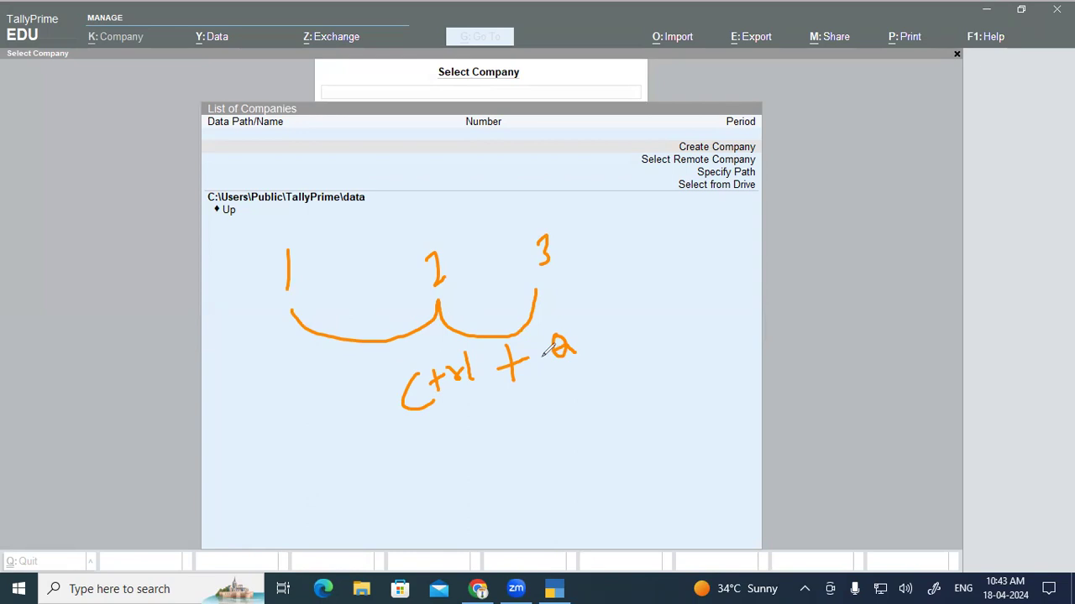
pyautogui.moveTo(423, 428); pyautogui.dragTo(572, 355)
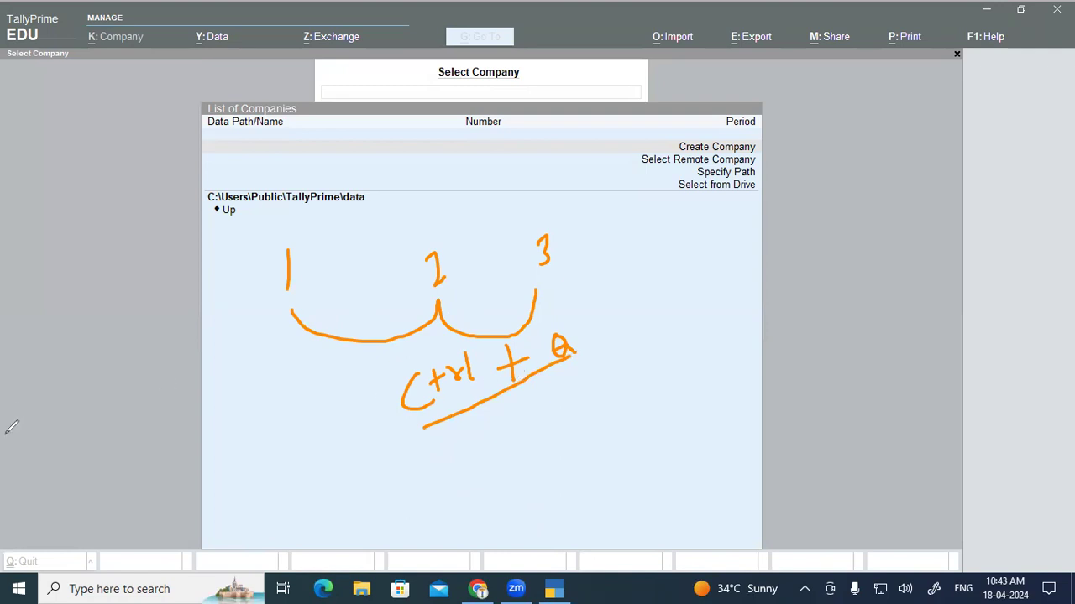
pyautogui.press('Escape')
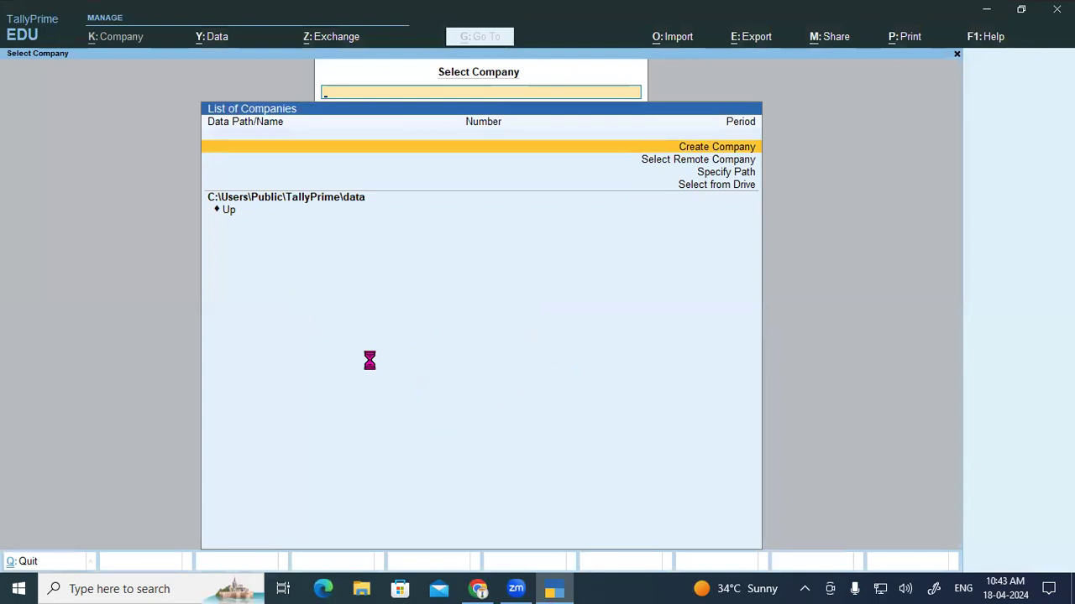
# Step: Open Company Creation and highlight 'Back Space' in the reference PDF notes
pyautogui.press('Return')
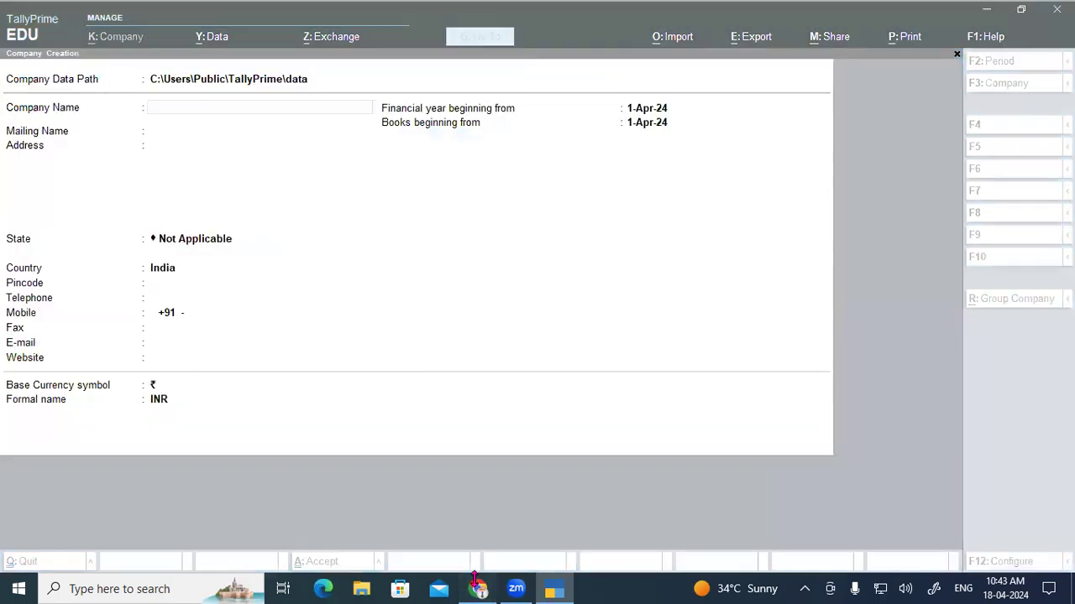
pyautogui.click(478, 588)
pyautogui.click(291, 304)
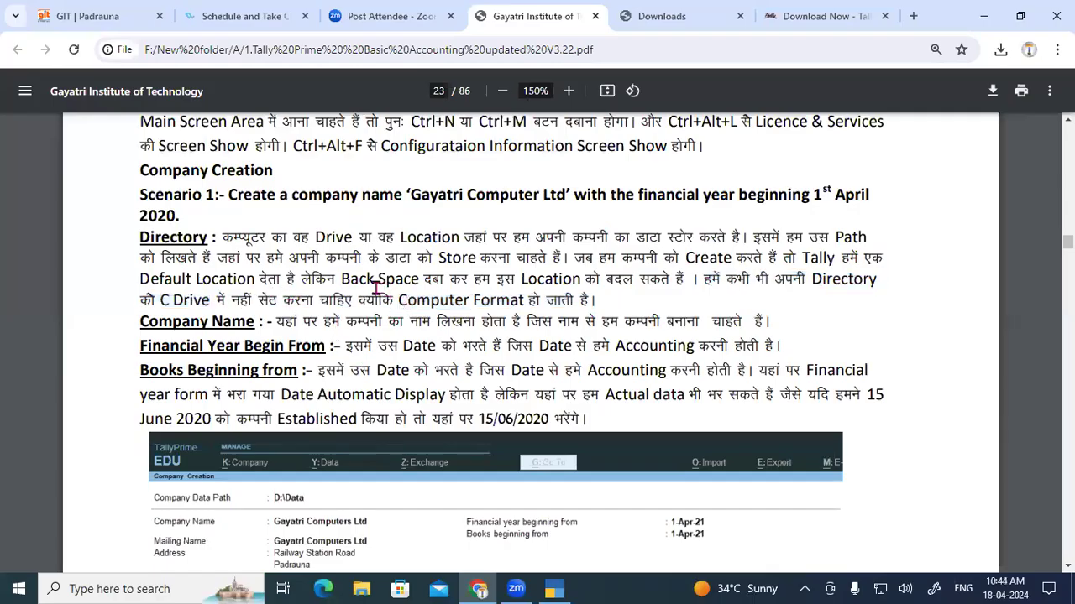
pyautogui.moveTo(342, 279); pyautogui.dragTo(414, 277)
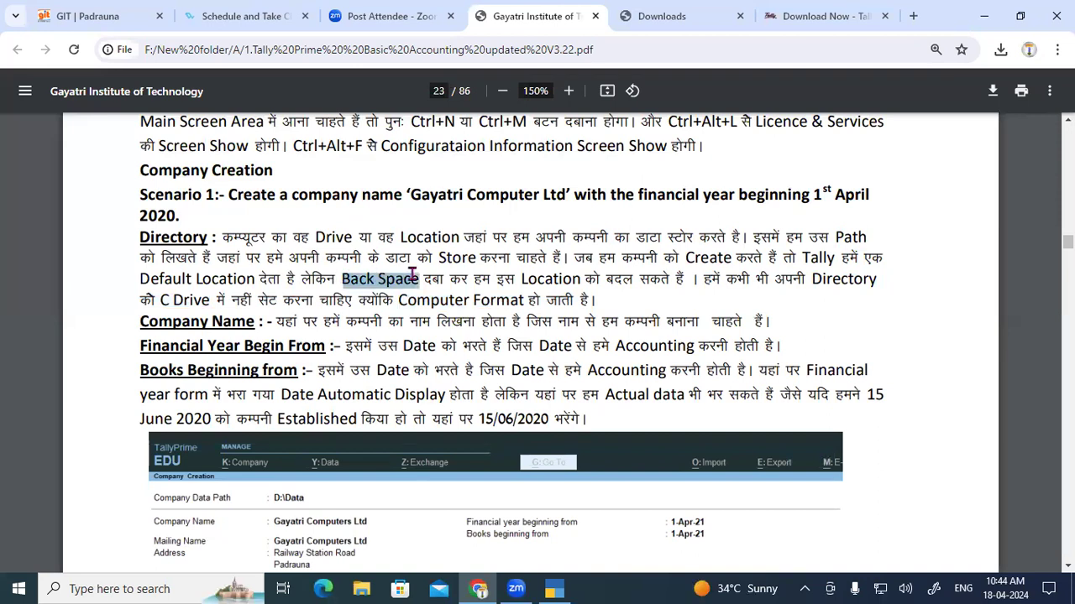
pyautogui.click(553, 589)
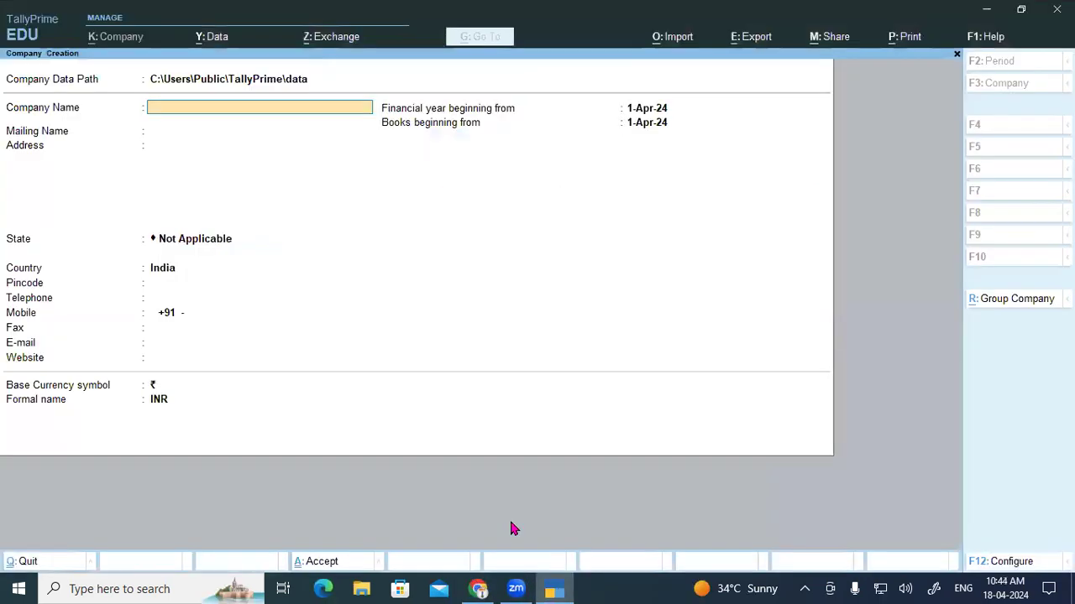
# Step: Browse via Select from Drive to D:\ and accept the Tally Prime Data 10.2 folder as data path
pyautogui.press('BackSpace')
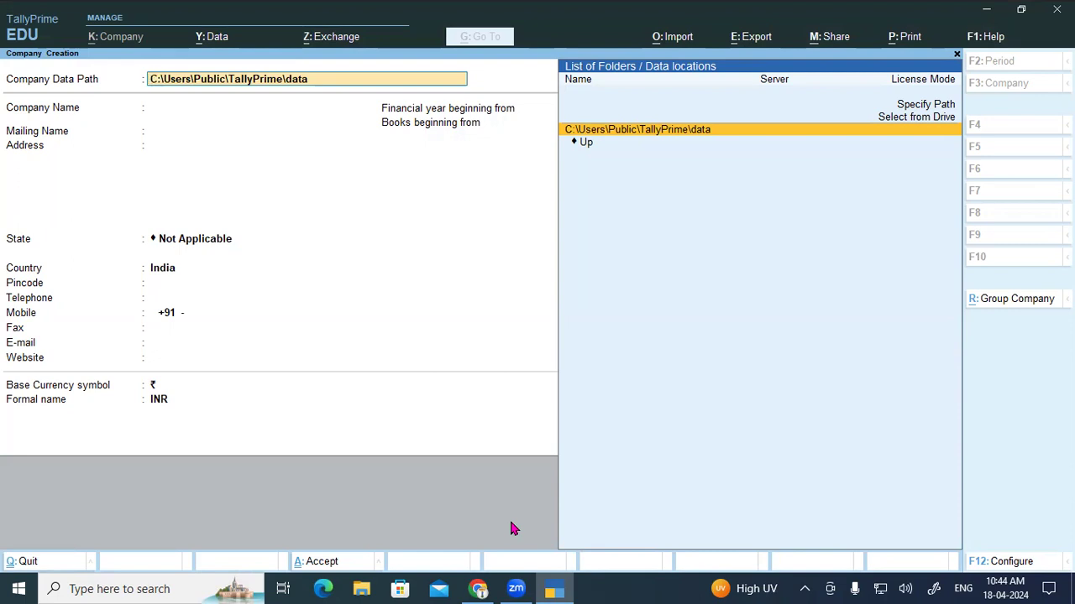
pyautogui.press('Down')
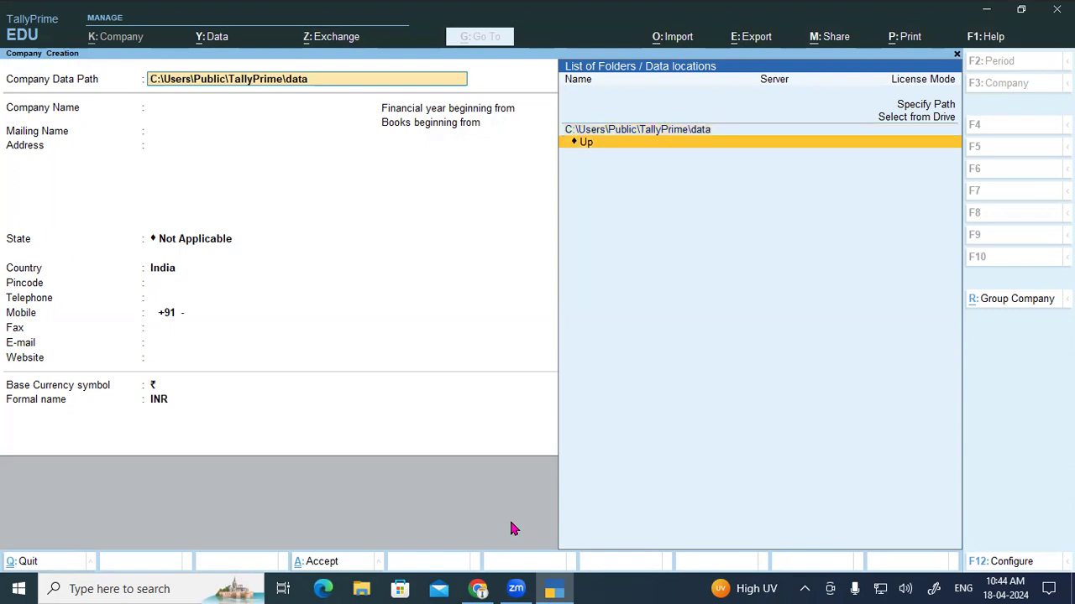
pyautogui.press('Return')
pyautogui.press('Return')
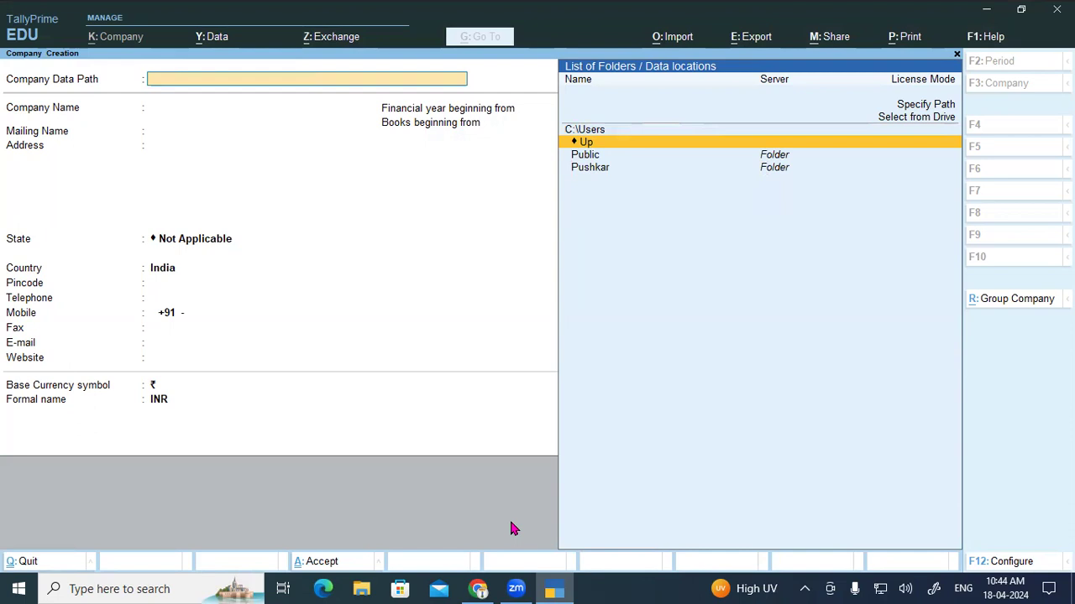
pyautogui.press('Up')
pyautogui.press('Up')
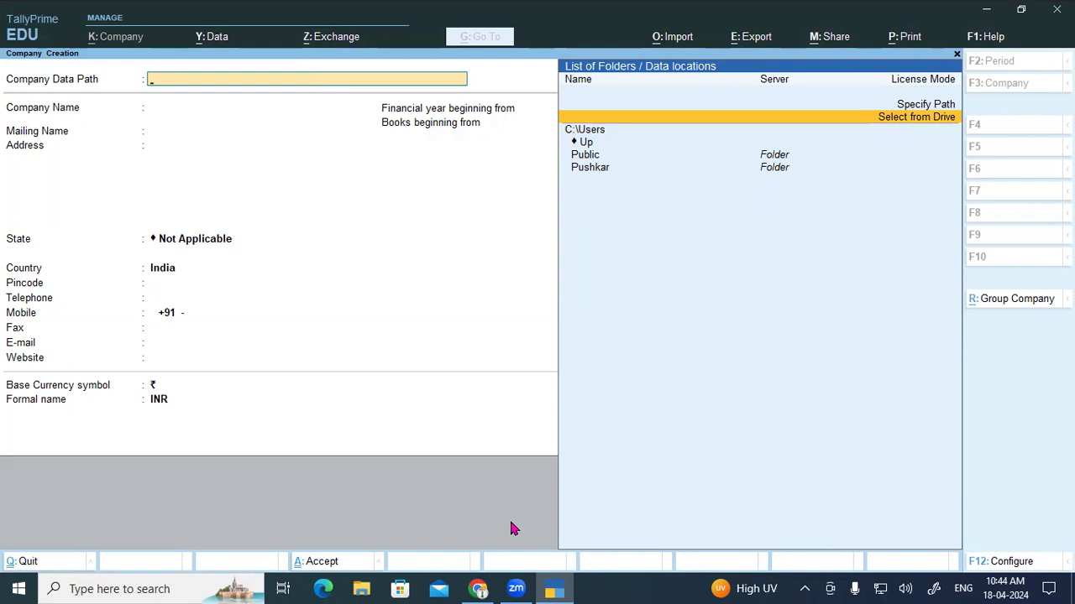
pyautogui.press('Return')
pyautogui.press('Down')
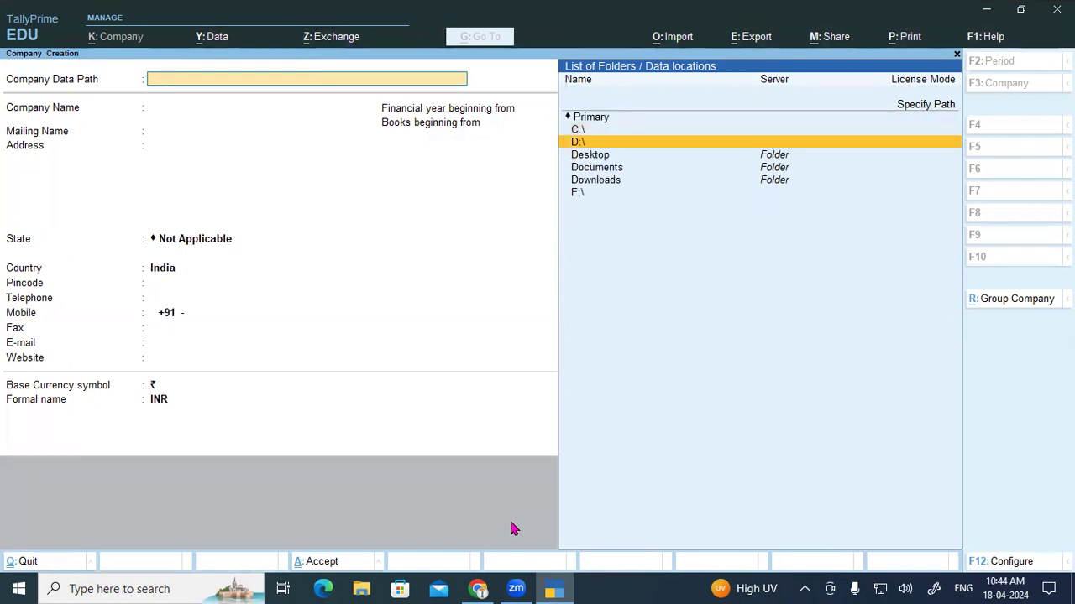
pyautogui.press('Return')
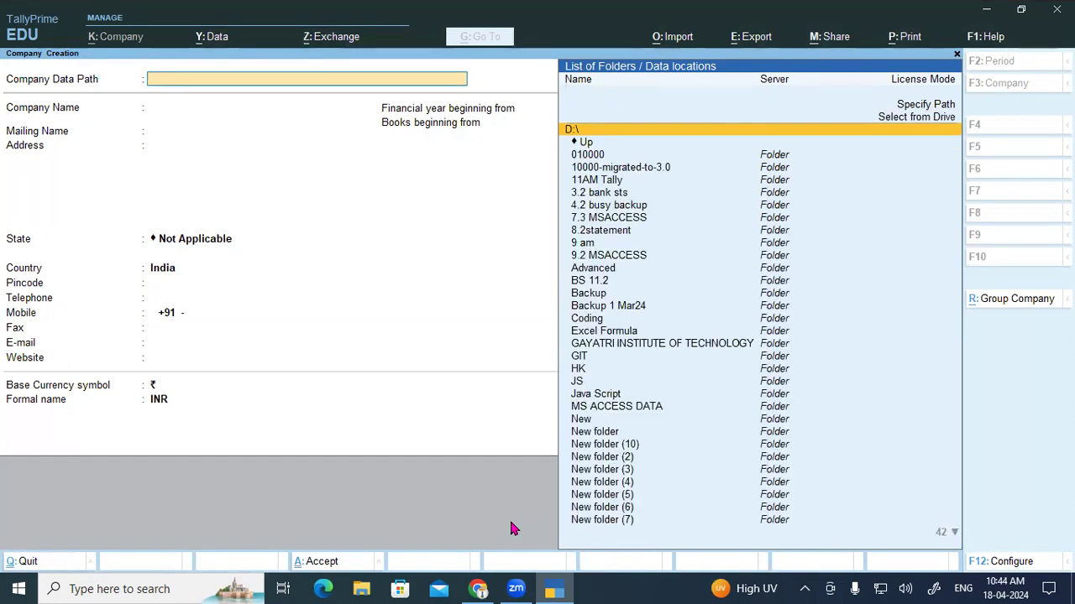
pyautogui.write('ta')
pyautogui.press('Down')
pyautogui.press('Down')
pyautogui.press('Down')
pyautogui.press('Down')
pyautogui.press('Down')
pyautogui.press('Down')
pyautogui.press('Down')
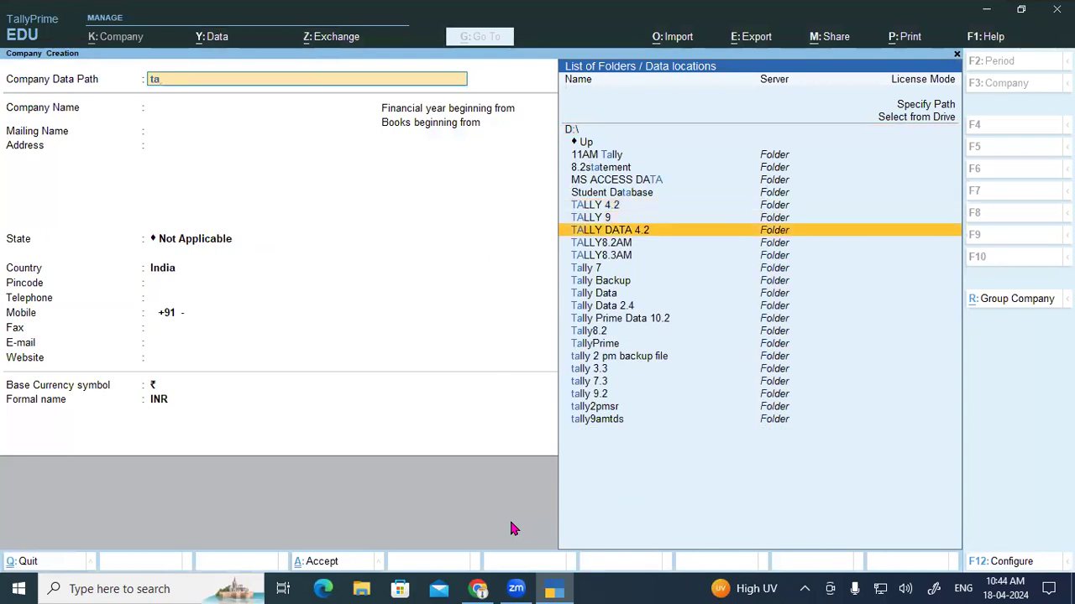
pyautogui.press('Down')
pyautogui.press('Down')
pyautogui.press('Down')
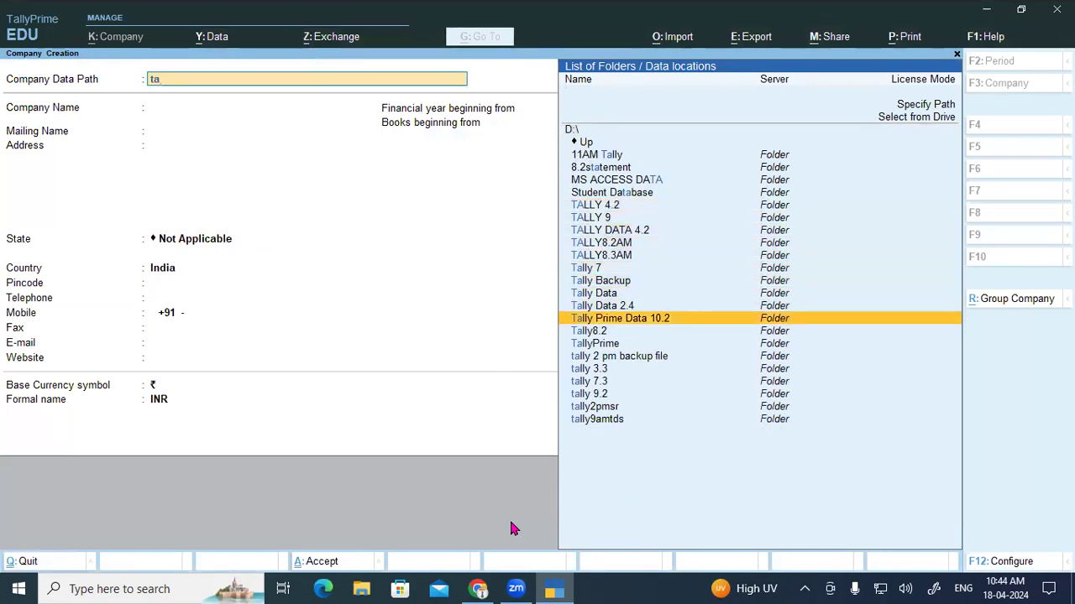
pyautogui.press('Return')
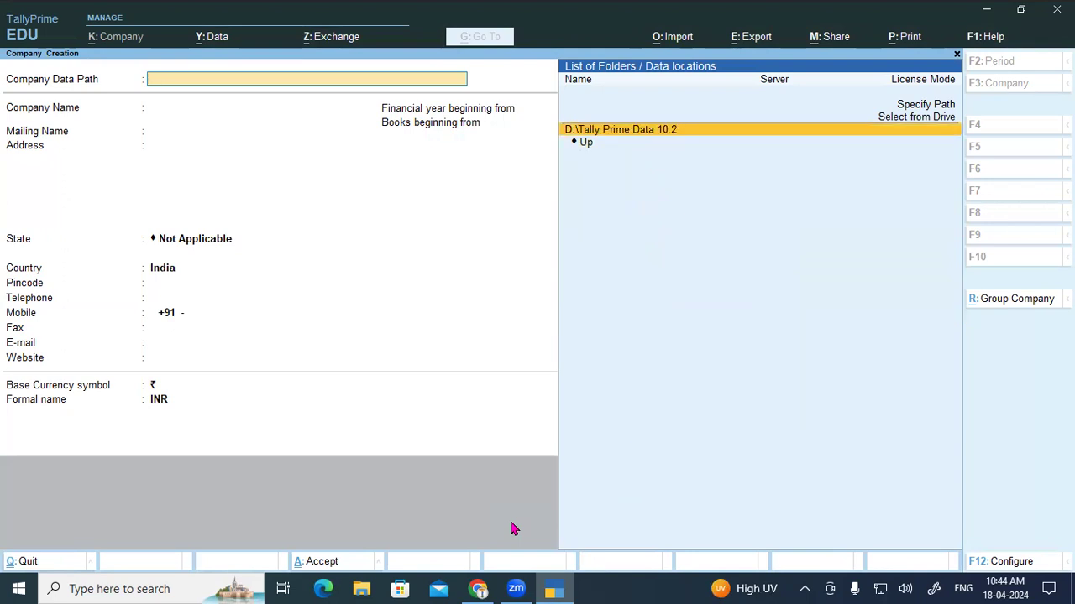
pyautogui.press('Return')
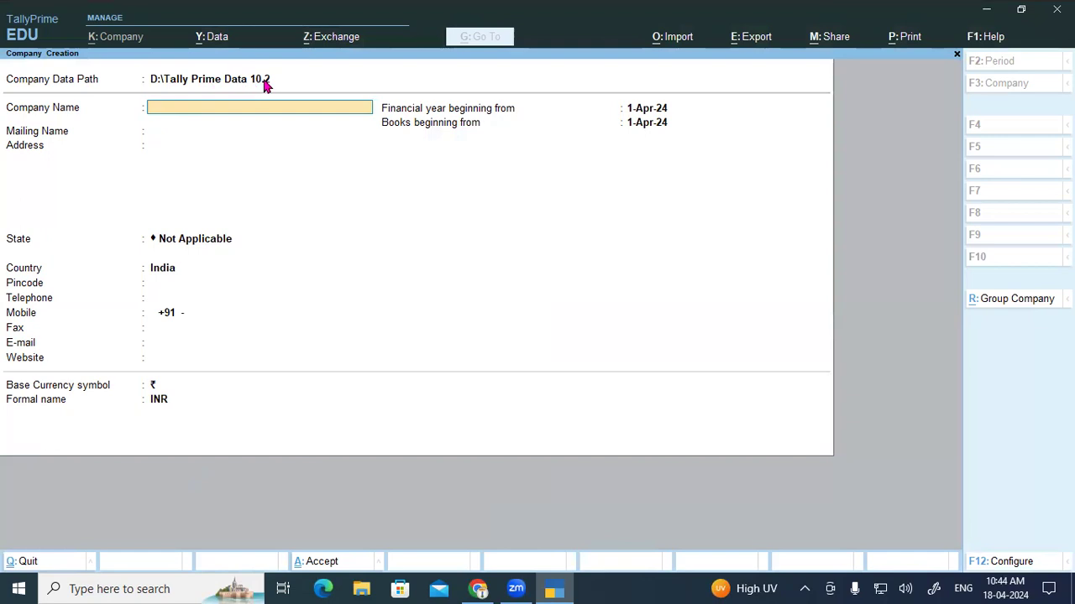
pyautogui.click(477, 589)
pyautogui.moveTo(141, 320); pyautogui.dragTo(770, 321)
pyautogui.click(282, 321)
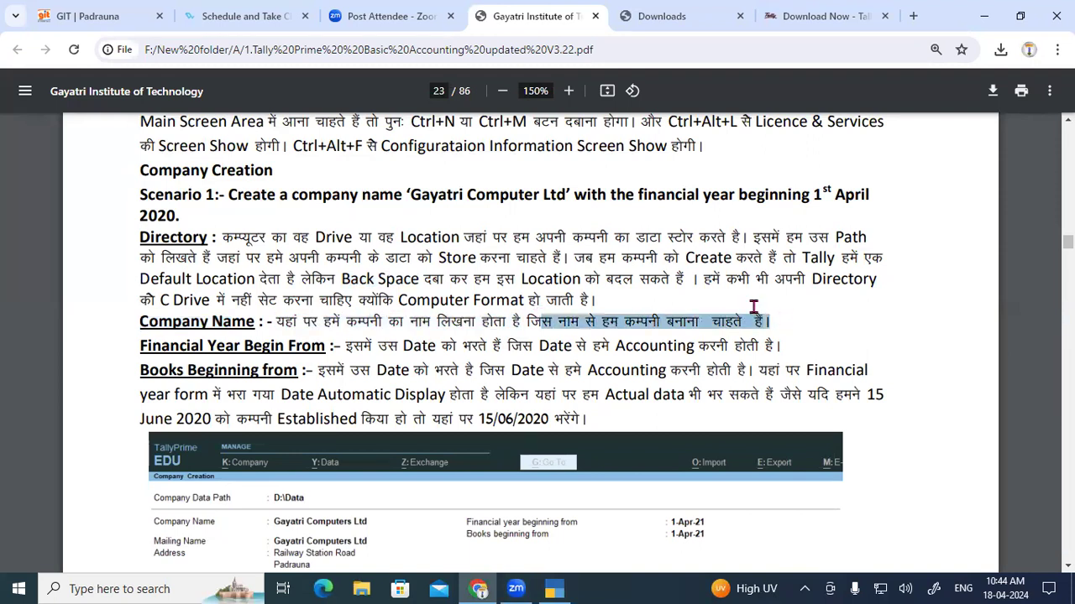
pyautogui.scroll(1, 605, 285)
pyautogui.click(466, 277)
pyautogui.moveTo(411, 274); pyautogui.dragTo(580, 278)
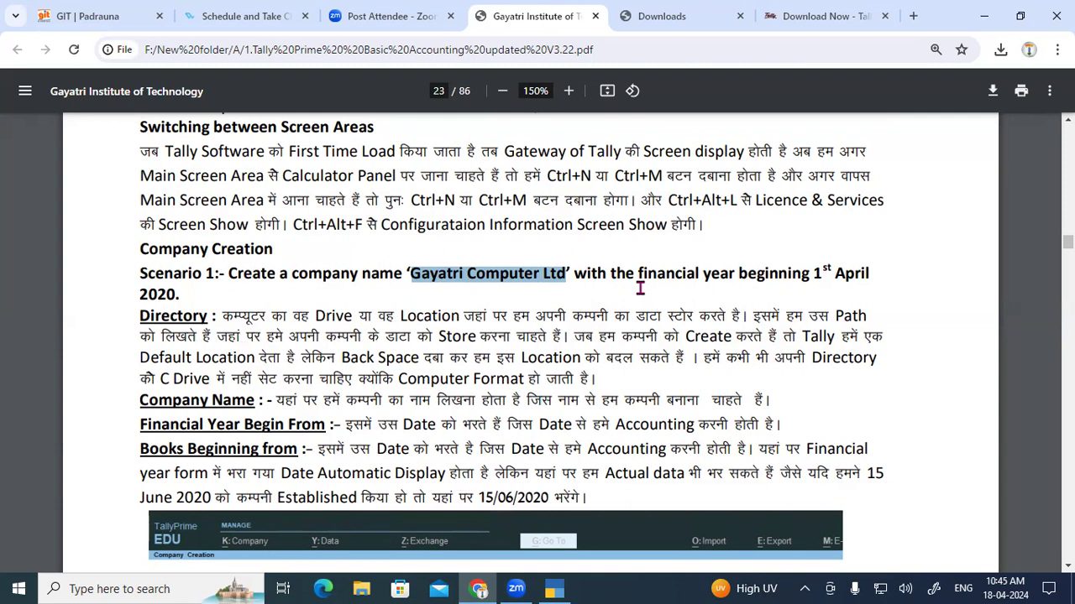
pyautogui.click(554, 588)
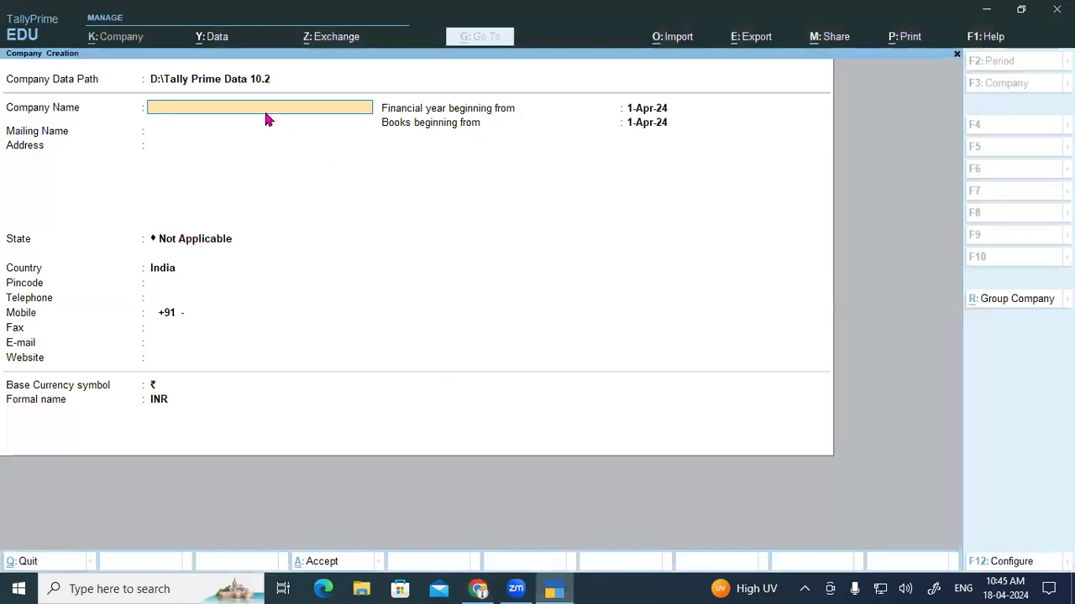
# Step: Enter 'Gayatri Computer Ltd' as the Company Name and confirm it
pyautogui.write('Gayatri Computer Ltd')
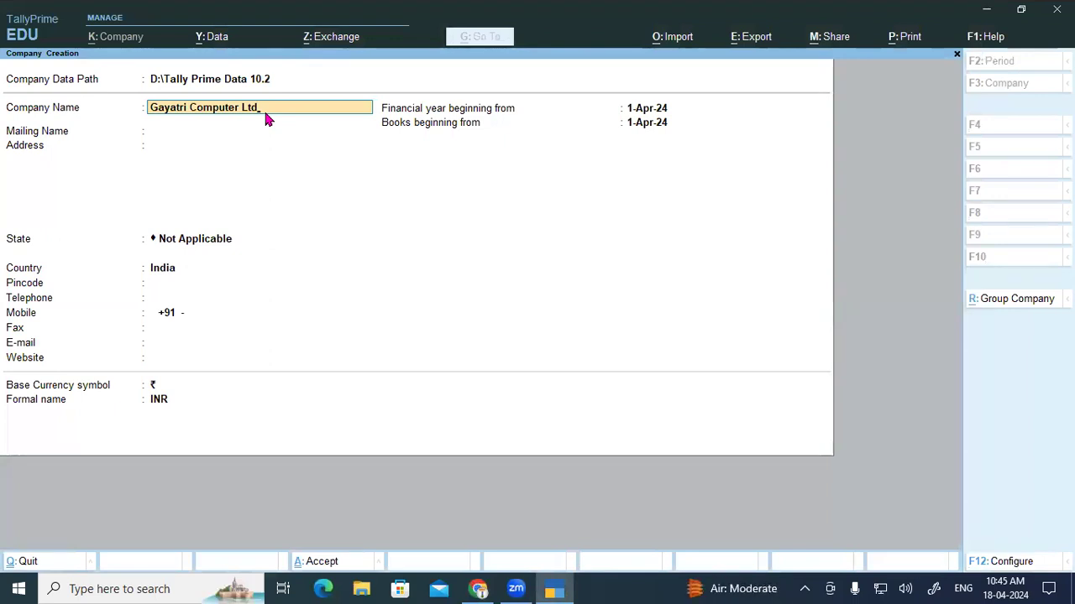
pyautogui.press('Return')
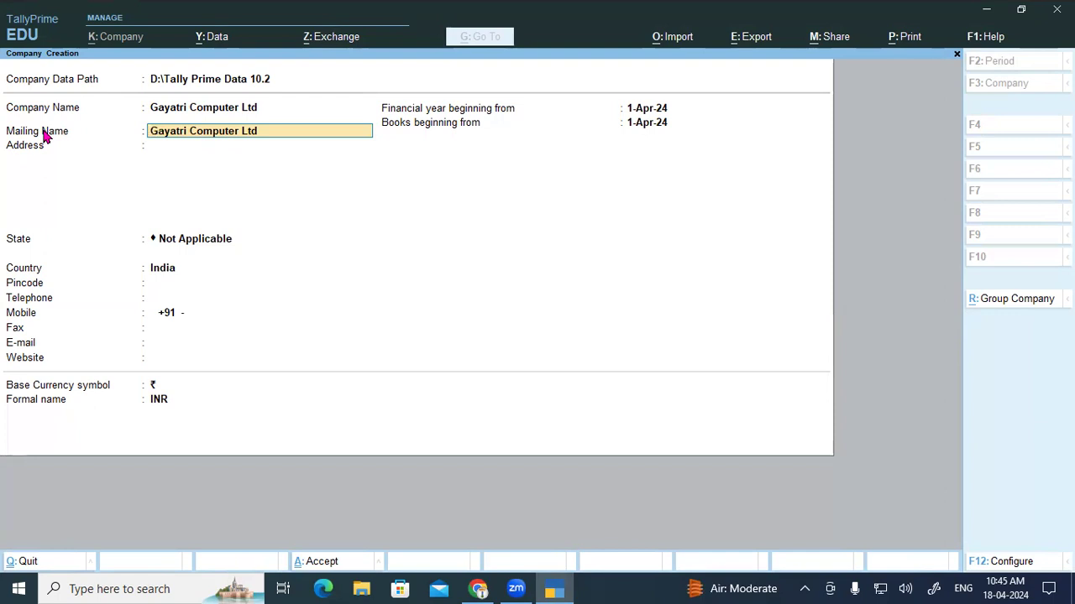
# Step: Keep Gayatri Computer Ltd as the mailing name and enter the company's three-line street, town and district address
pyautogui.press('Return')
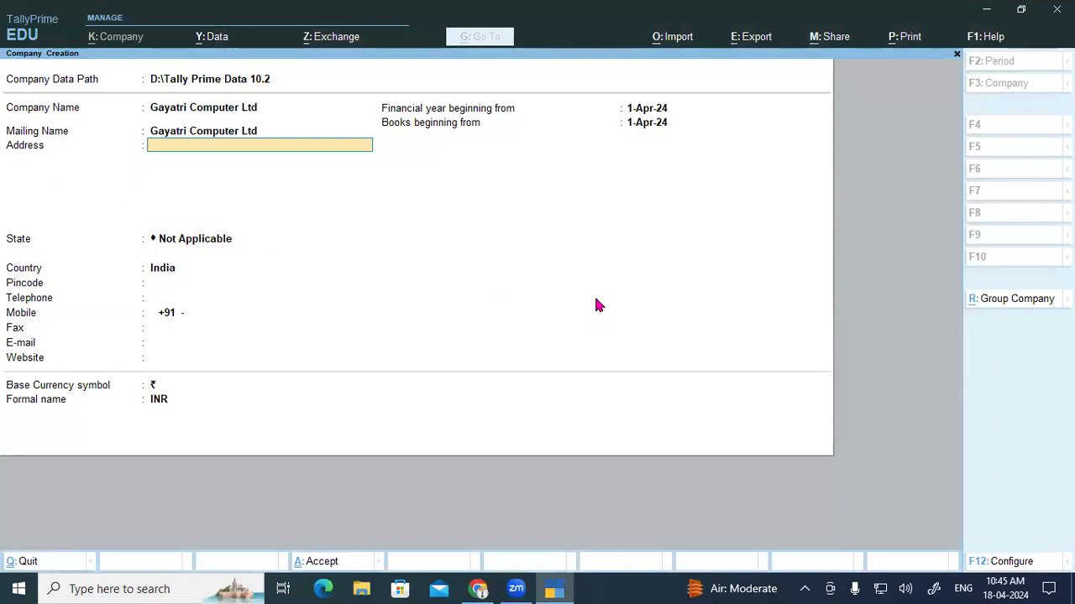
pyautogui.write('Railway Station Road')
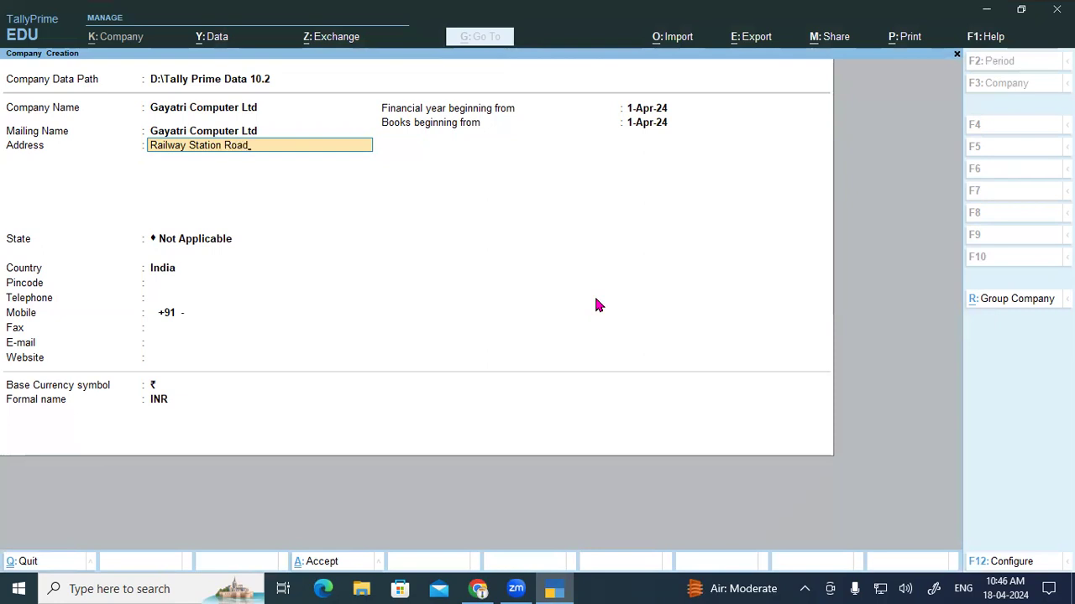
pyautogui.press('Return')
pyautogui.write('Padrauna')
pyautogui.press('Return')
pyautogui.write('Kushinagar')
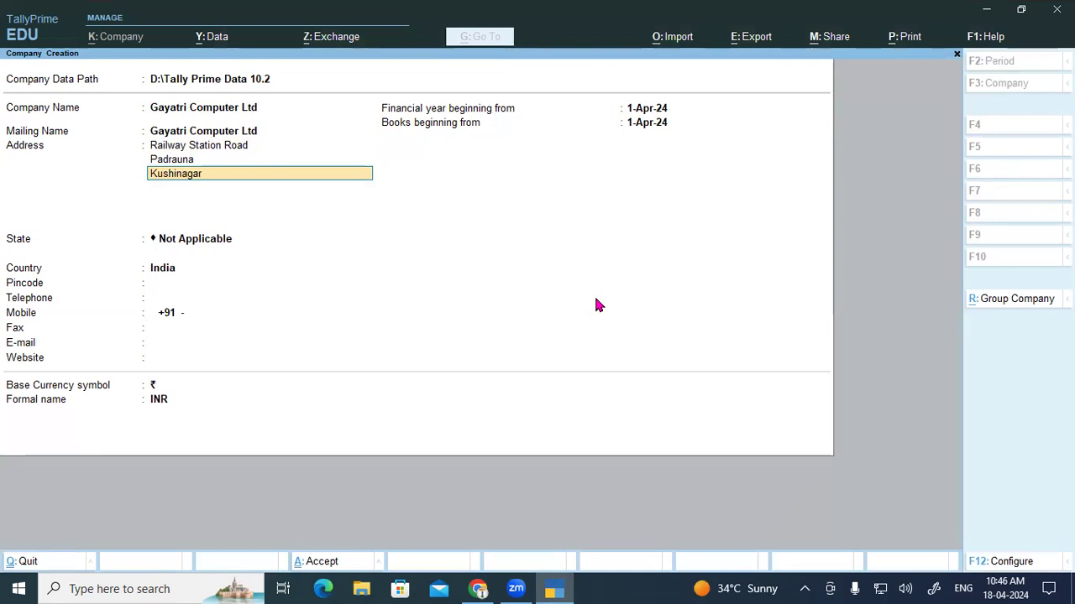
pyautogui.press('Return')
pyautogui.press('Return')
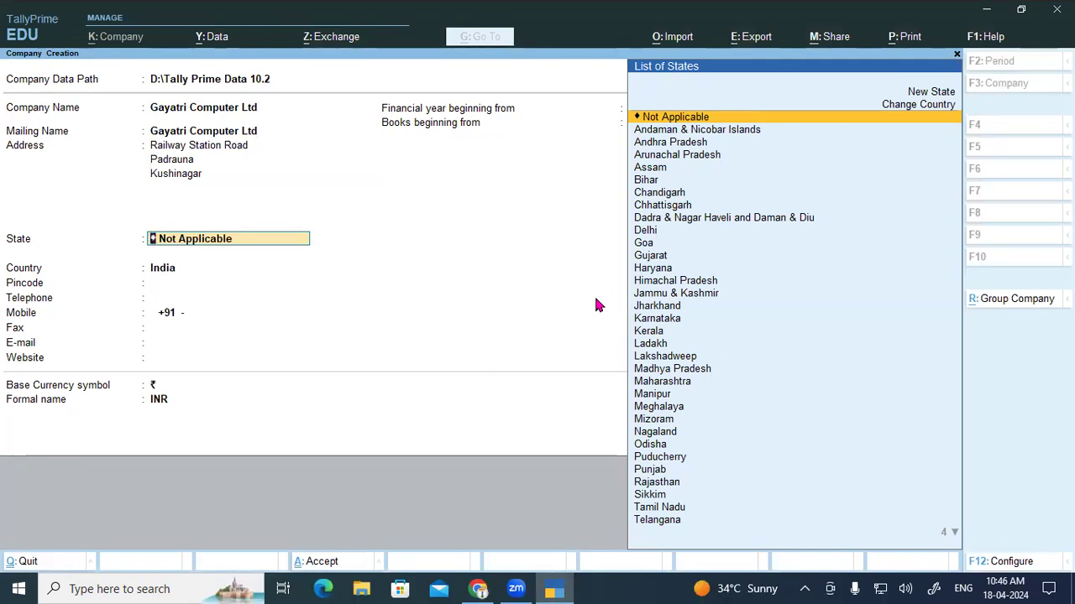
# Step: Set the state to Uttar Pradesh and enter the company's pincode
pyautogui.write('Ut')
pyautogui.press('Down')
pyautogui.press('Down')
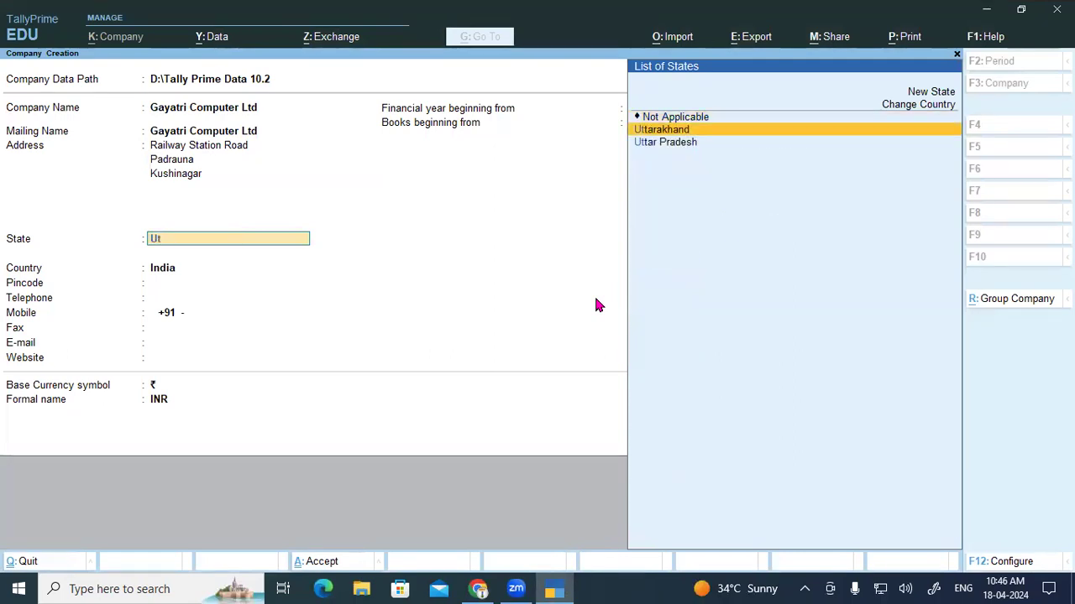
pyautogui.press('Return')
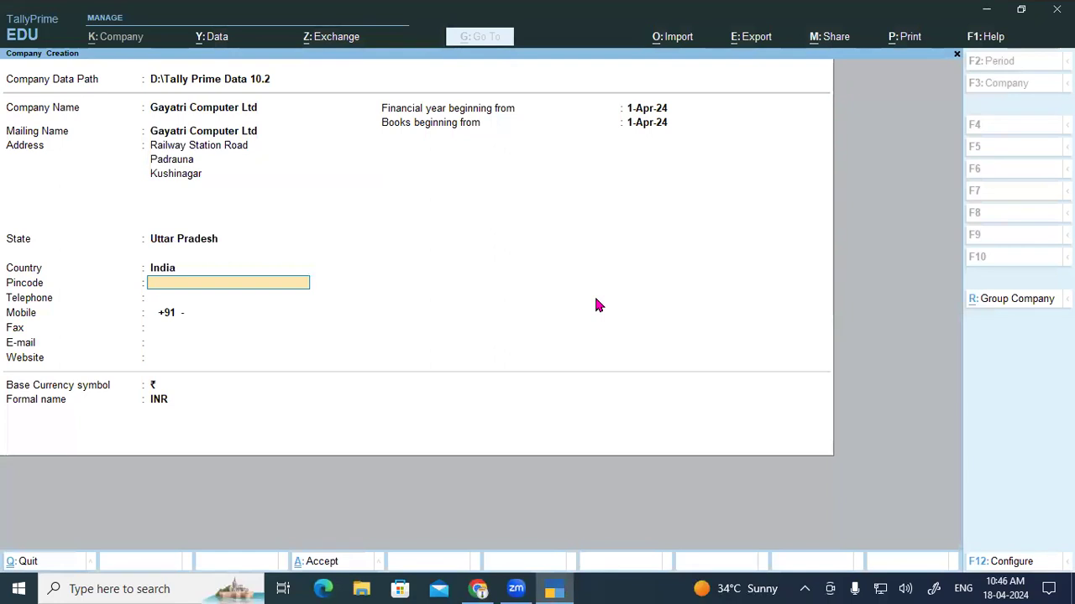
pyautogui.write('274304')
pyautogui.press('Return')
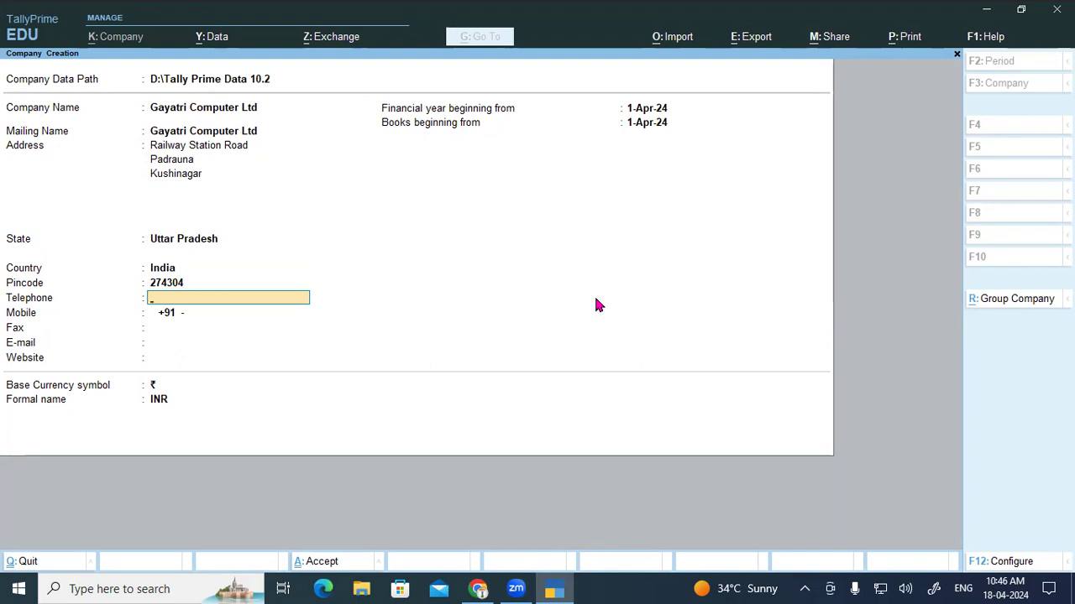
# Step: Skip telephone, enter the company's mobile number, and leave fax, e-mail and website blank
pyautogui.press('Return')
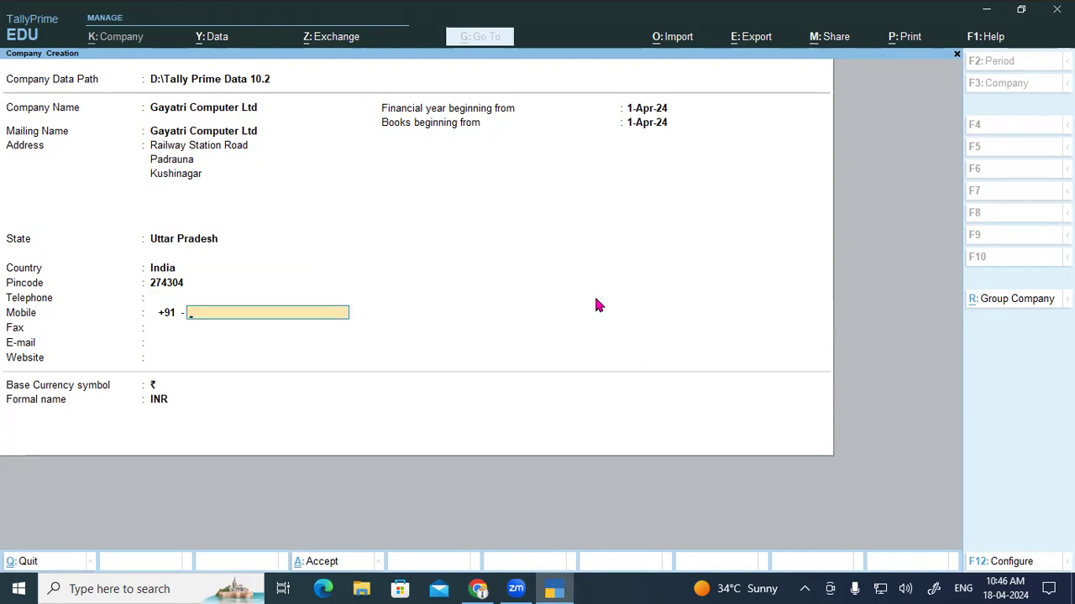
pyautogui.press('Return')
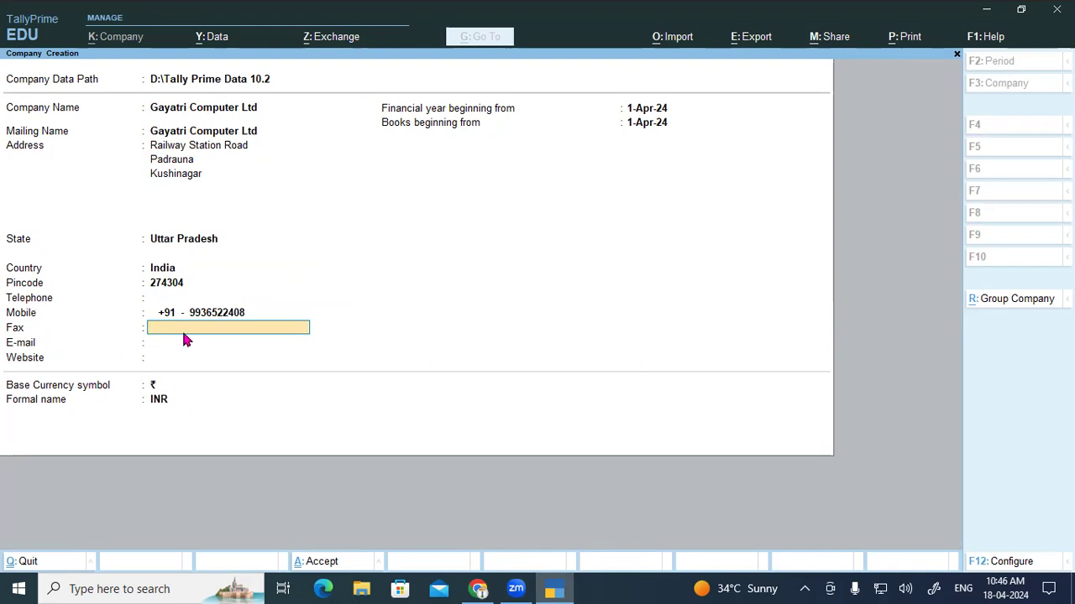
pyautogui.press('Return')
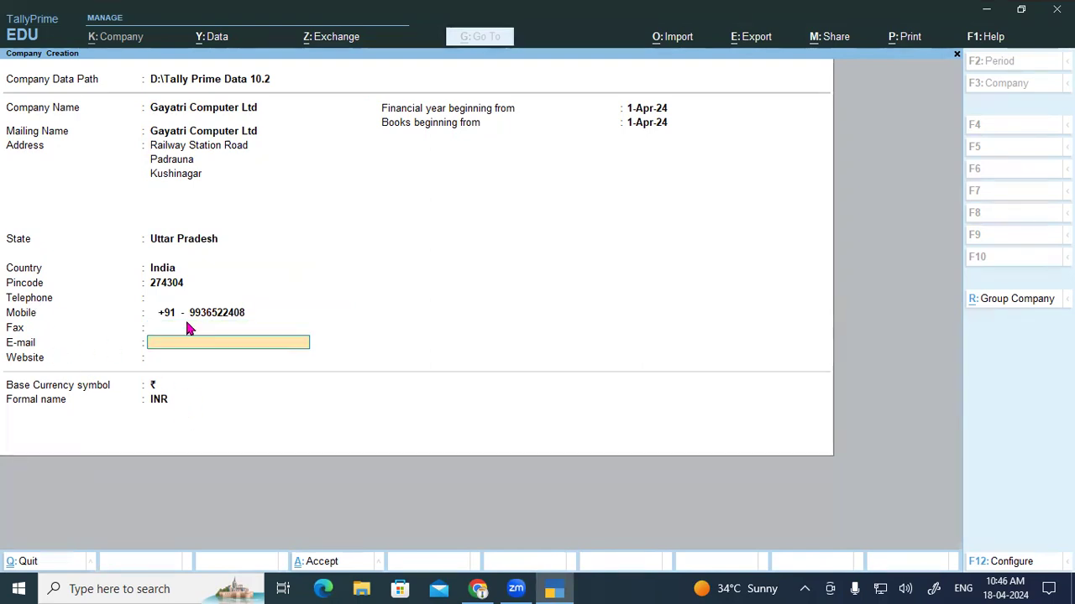
pyautogui.press('Return')
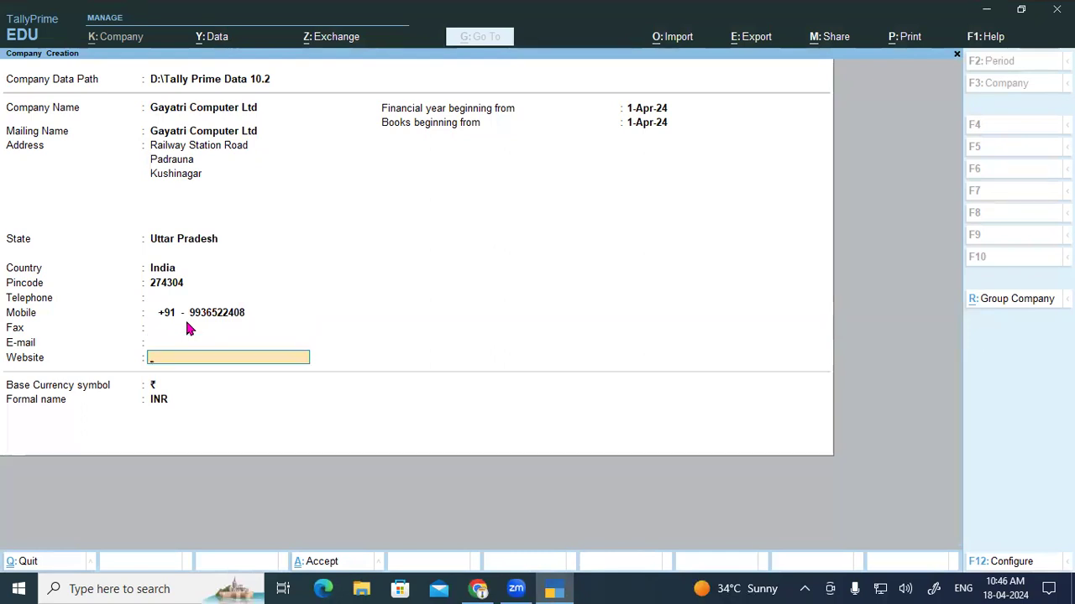
pyautogui.press('Return')
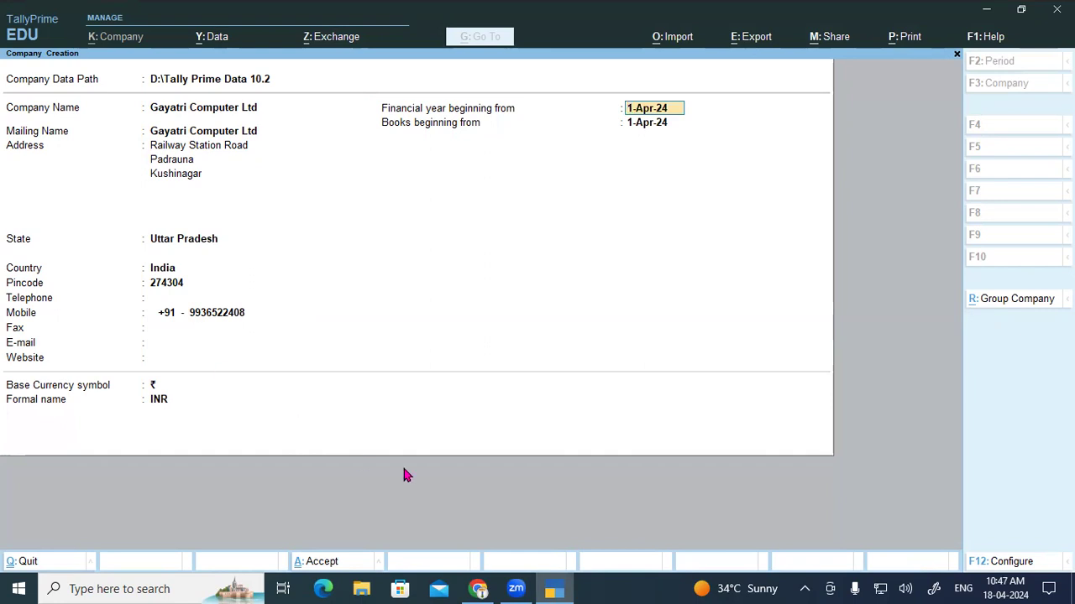
# Step: Highlight the Scenario 1 company creation requirement in the PDF training manual
pyautogui.click(479, 589)
pyautogui.scroll(2, 817, 357)
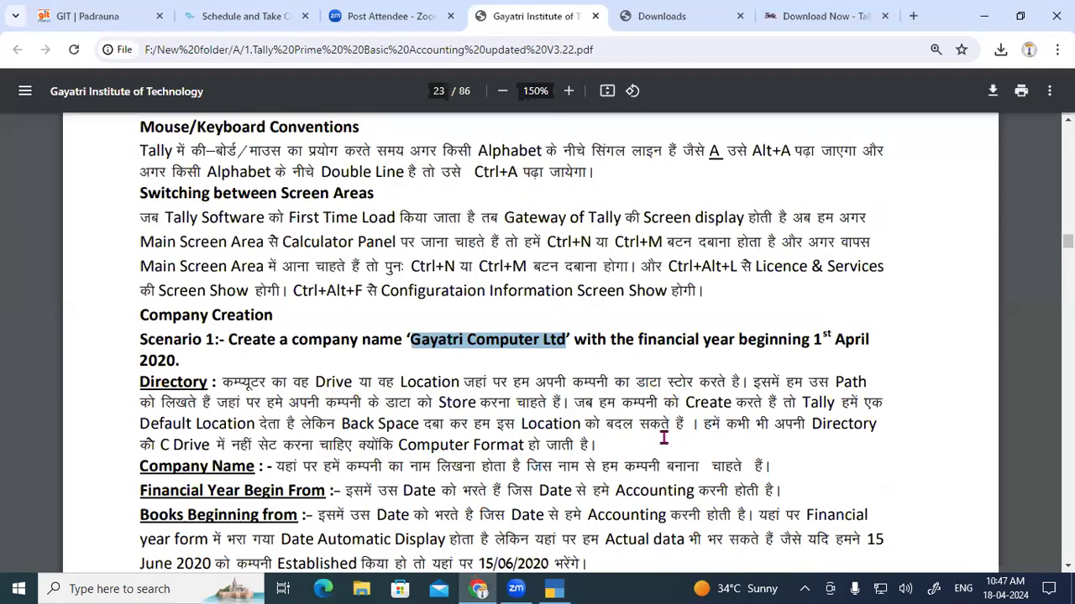
pyautogui.moveTo(817, 357); pyautogui.dragTo(188, 370)
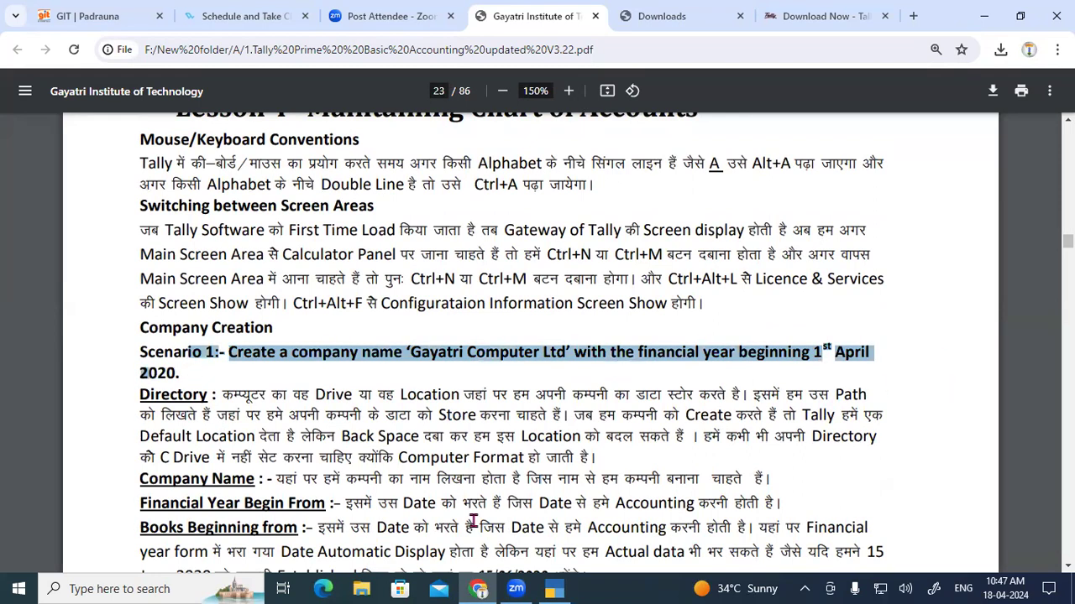
# Step: Enter 01-04 as the financial year start in TallyPrime, giving 1-Apr-23
pyautogui.click(554, 589)
pyautogui.write('01-04')
pyautogui.press('Return')
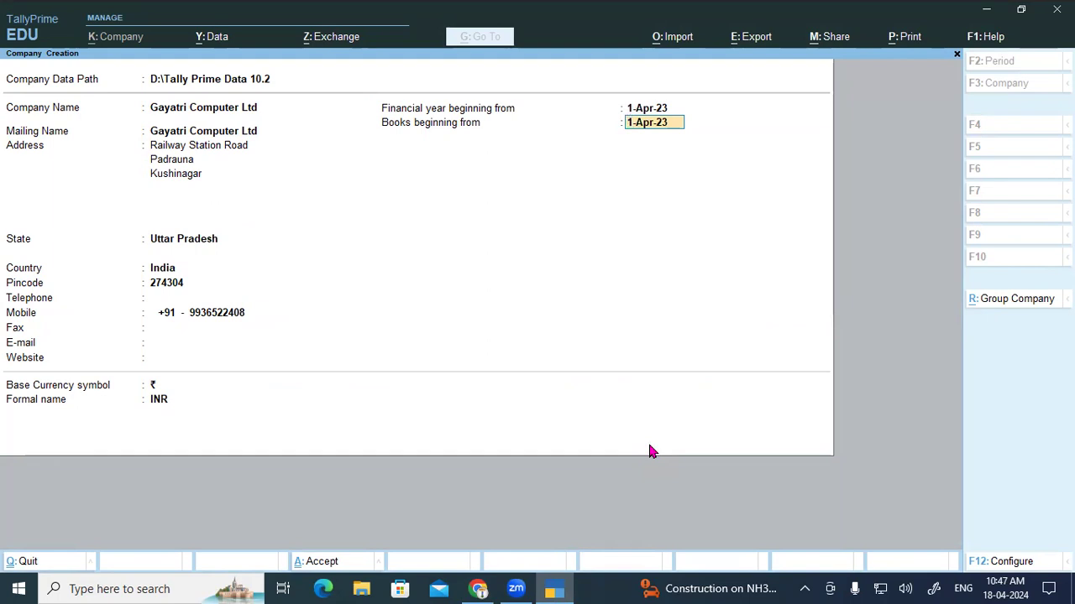
# Step: Correct the financial year start to 01-04-2024 so both dates read 1-Apr-24
pyautogui.press('Up')
pyautogui.write('01-04-2024')
pyautogui.press('Return')
pyautogui.click(478, 589)
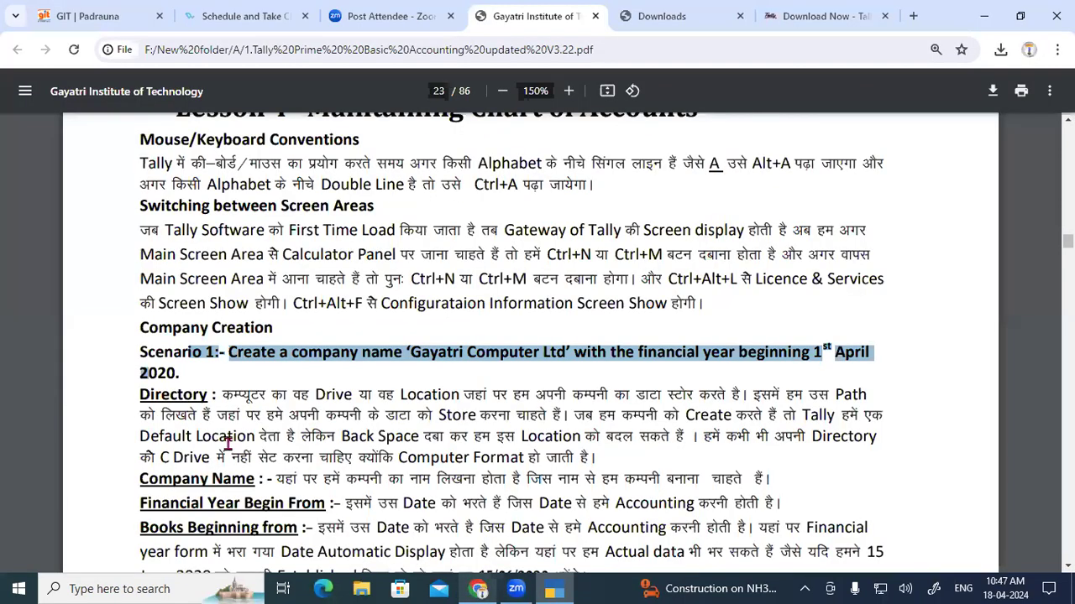
# Step: Highlight the manual's Financial Year Begin From and Books Beginning from explanations
pyautogui.scroll(-2, 227, 445)
pyautogui.moveTo(153, 346); pyautogui.dragTo(316, 345)
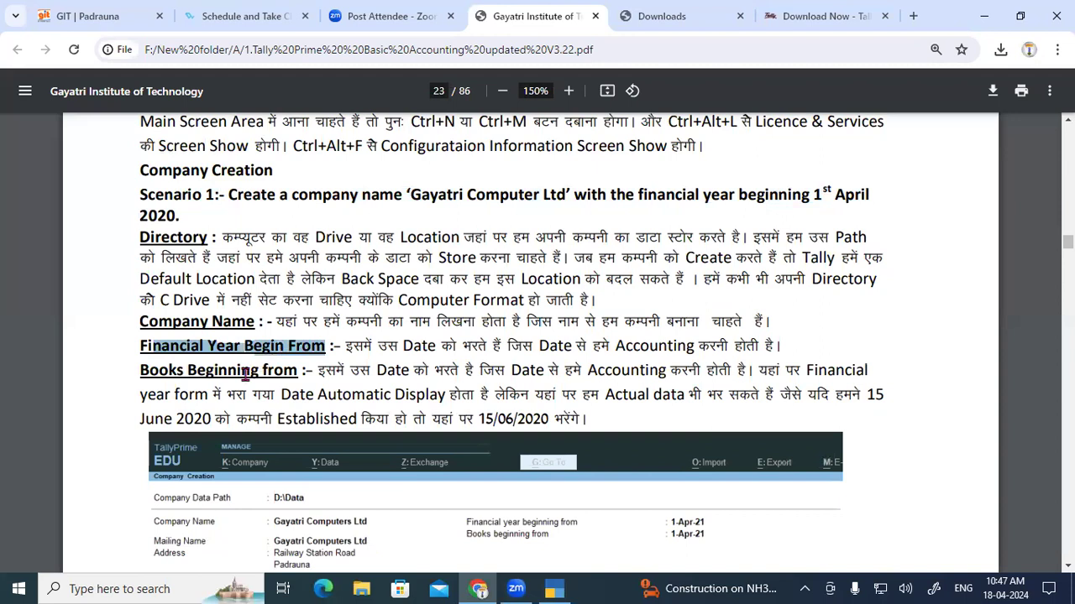
pyautogui.moveTo(143, 370); pyautogui.dragTo(276, 364)
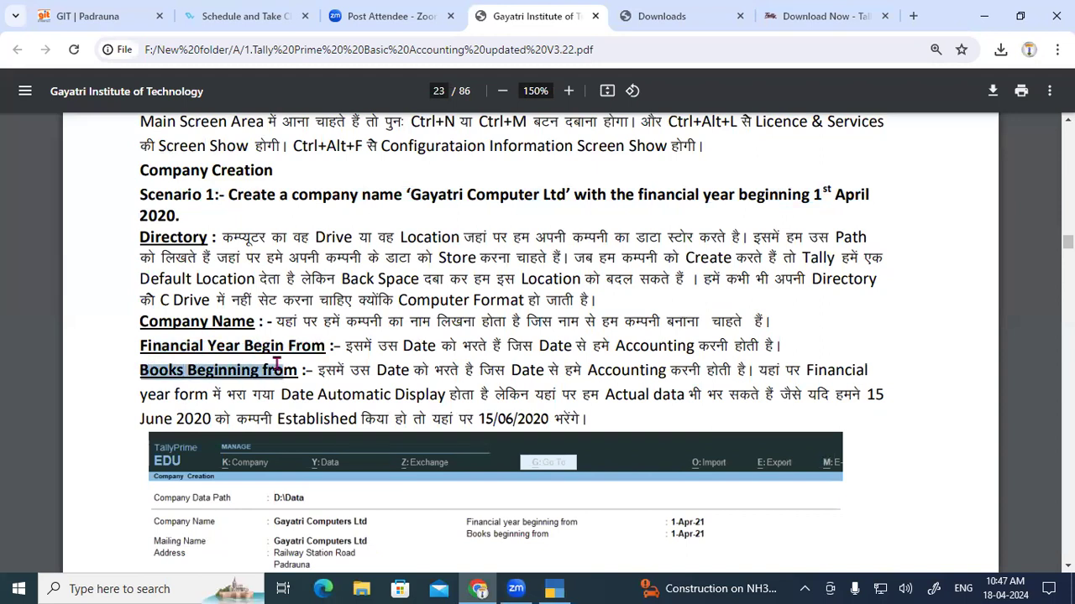
pyautogui.click(349, 345)
pyautogui.moveTo(348, 345); pyautogui.dragTo(783, 345)
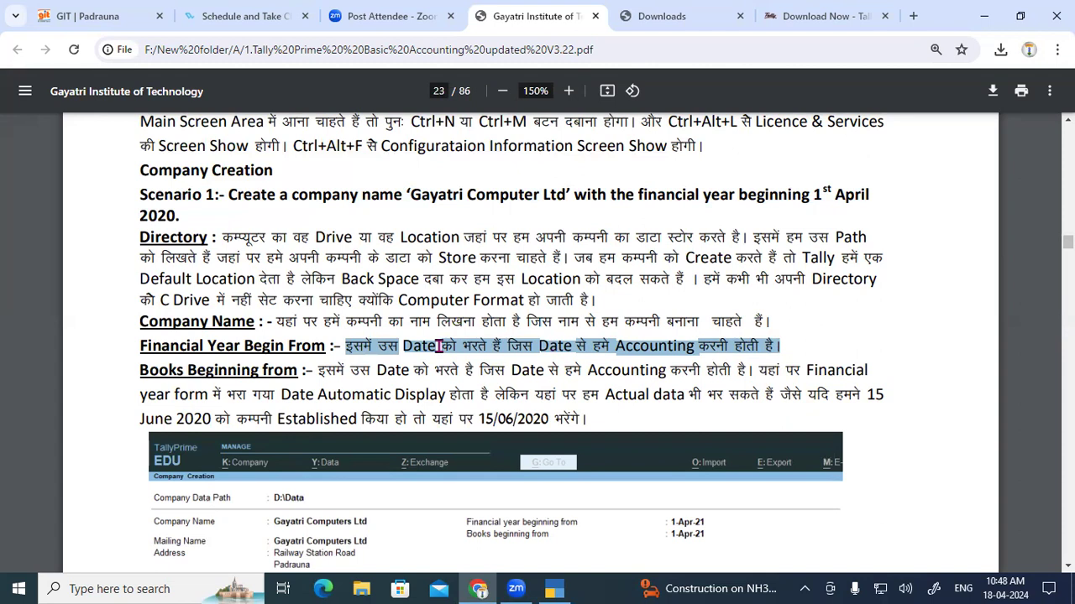
pyautogui.moveTo(138, 370); pyautogui.dragTo(751, 371)
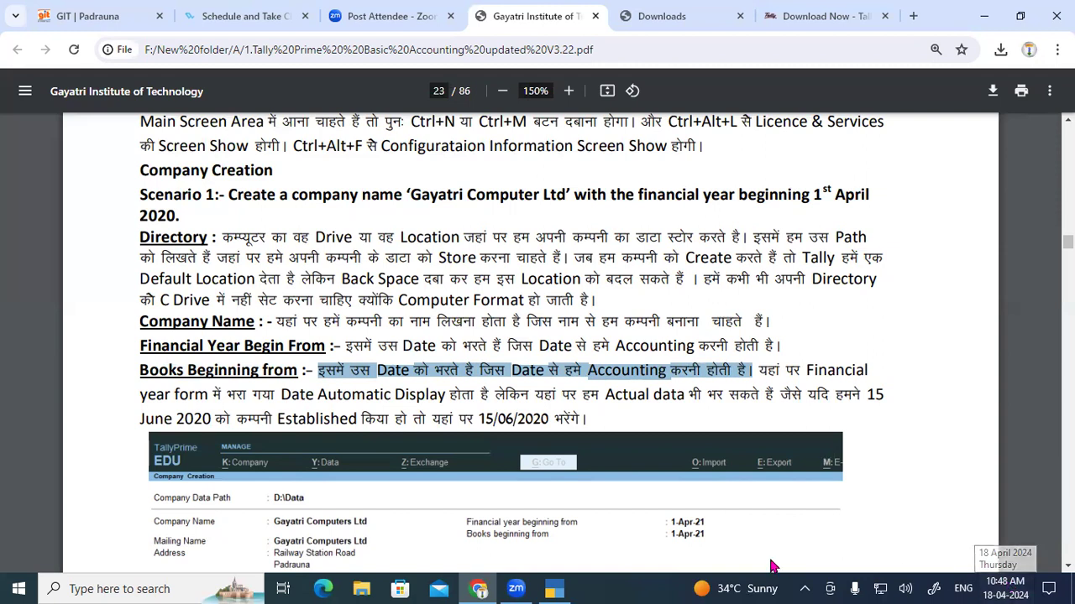
pyautogui.click(554, 589)
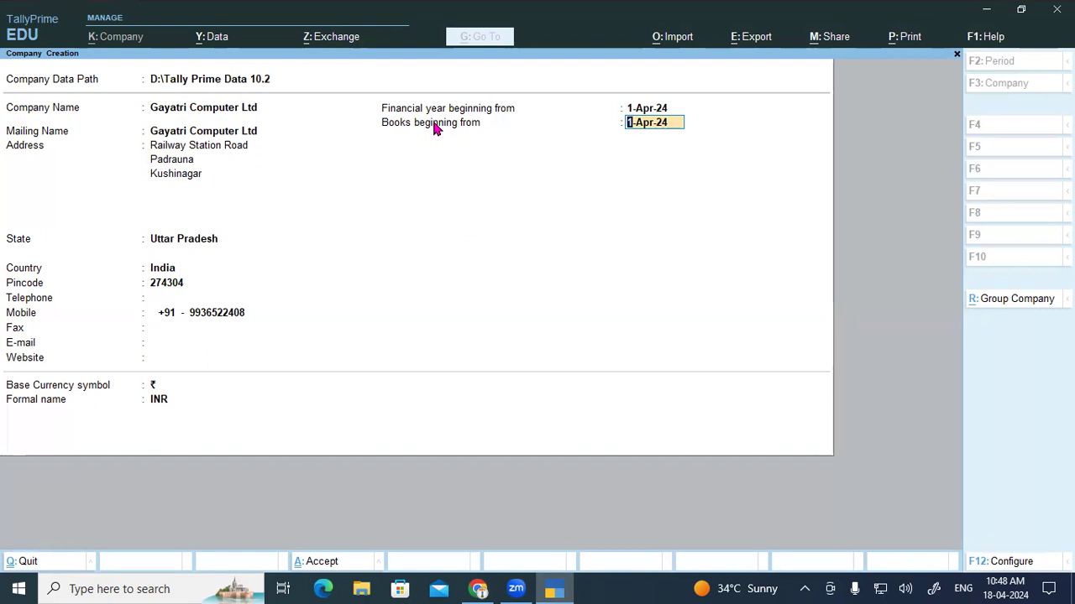
# Step: Accept 1-Apr-24 as the books beginning date and repeatedly mark the top area of the screen
pyautogui.press('Return')
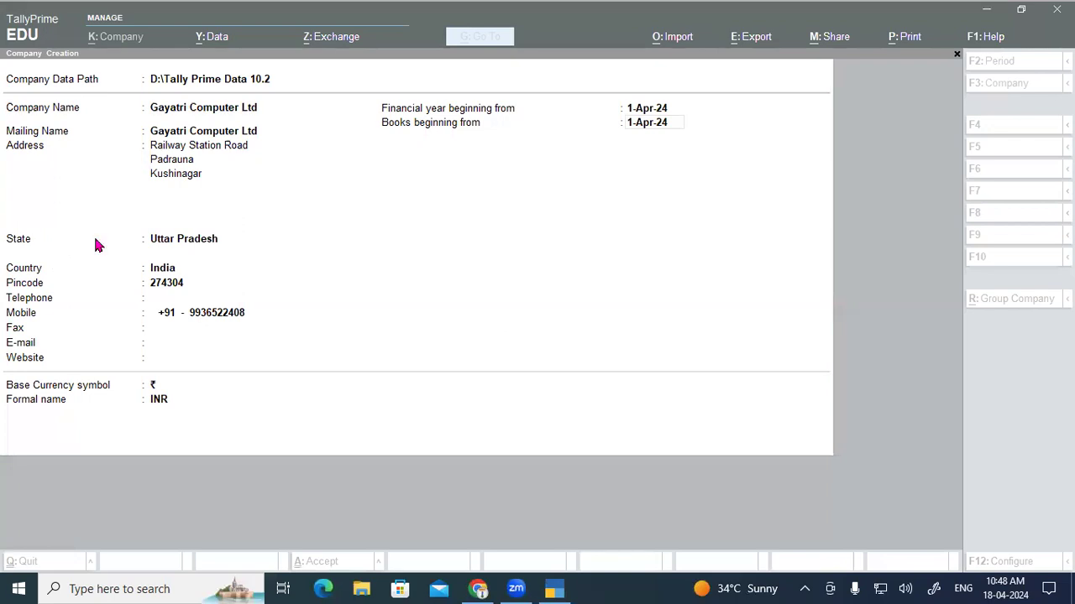
pyautogui.moveTo(378, 97); pyautogui.dragTo(692, 118)
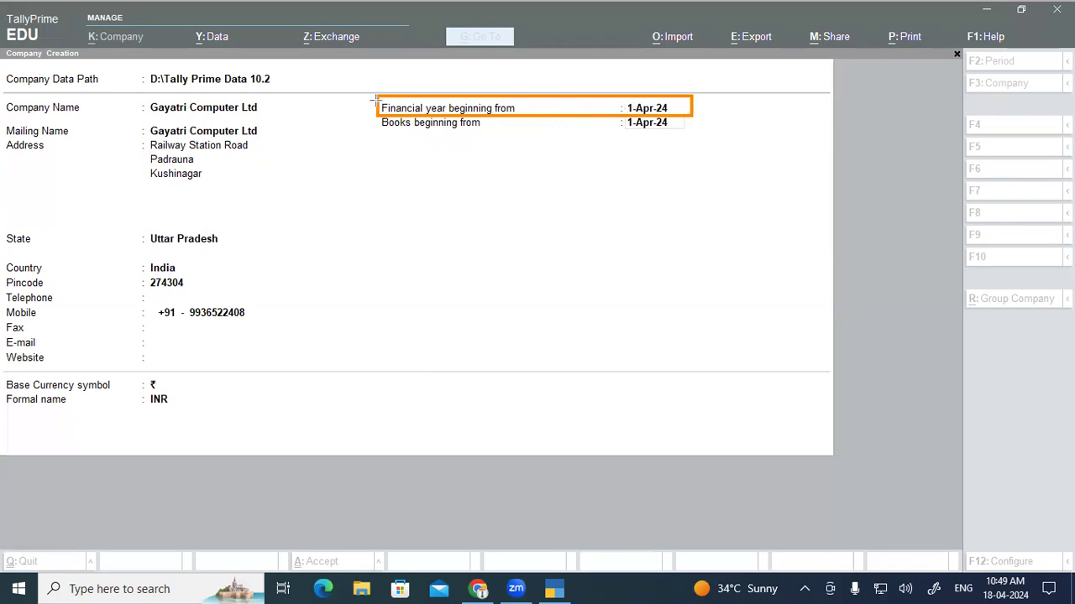
pyautogui.moveTo(375, 95)
pyautogui.mouseDown()
pyautogui.moveTo(410, 117)
pyautogui.moveTo(695, 118)
pyautogui.mouseUp()
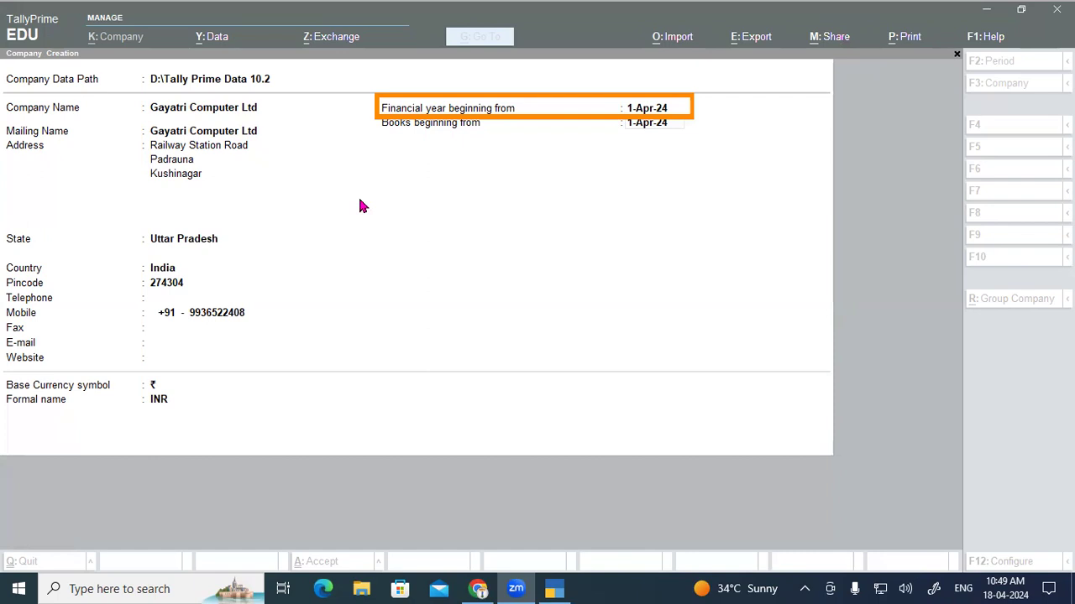
pyautogui.moveTo(374, 94)
pyautogui.mouseDown()
pyautogui.moveTo(393, 109)
pyautogui.moveTo(471, 118)
pyautogui.moveTo(694, 116)
pyautogui.mouseUp()
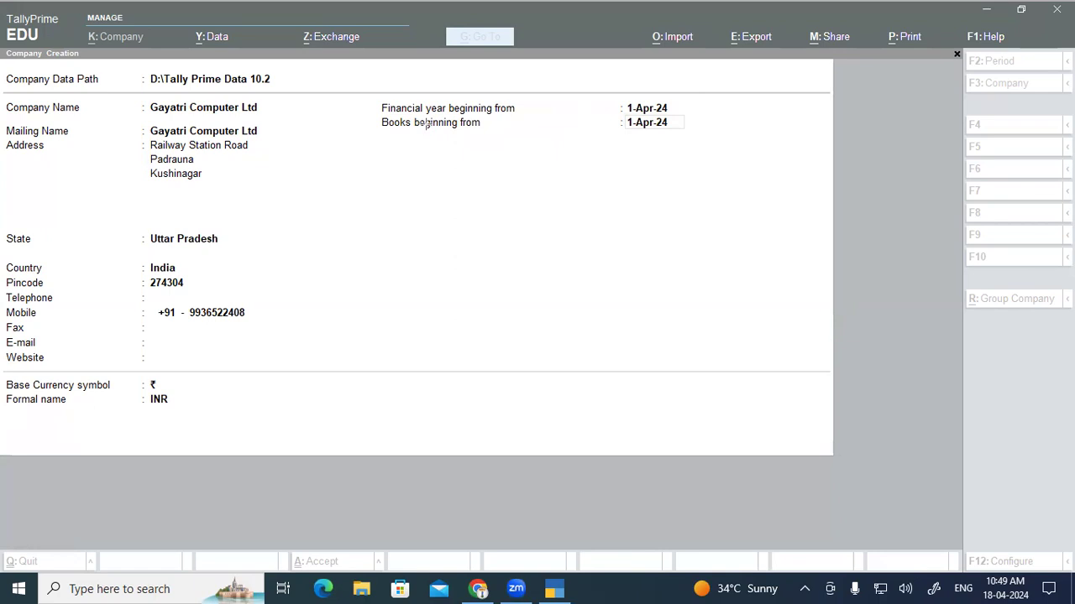
pyautogui.moveTo(367, 93); pyautogui.dragTo(688, 143)
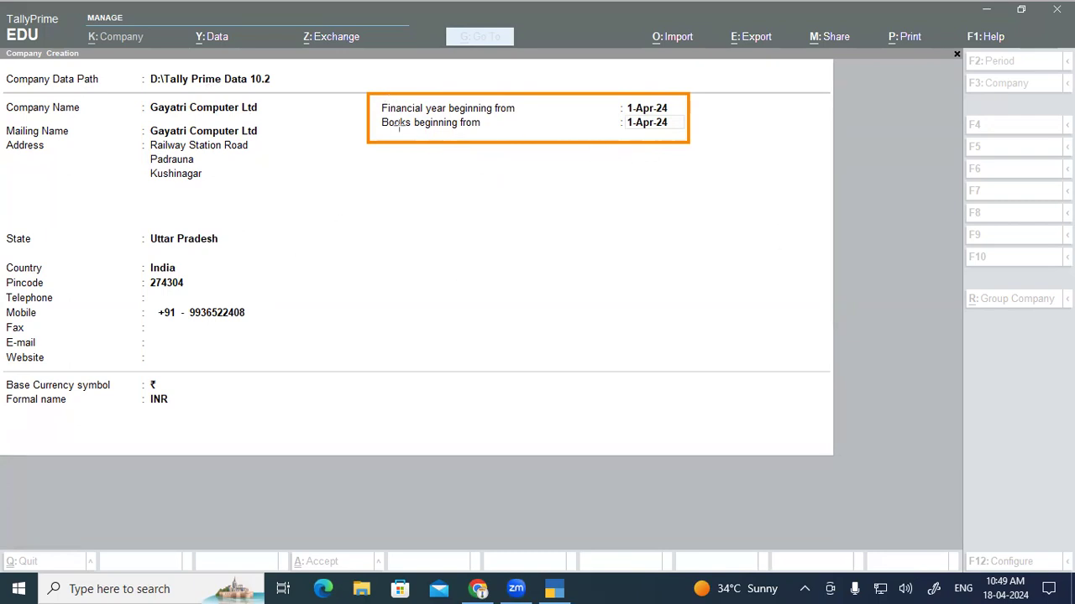
pyautogui.moveTo(377, 112); pyautogui.dragTo(671, 132)
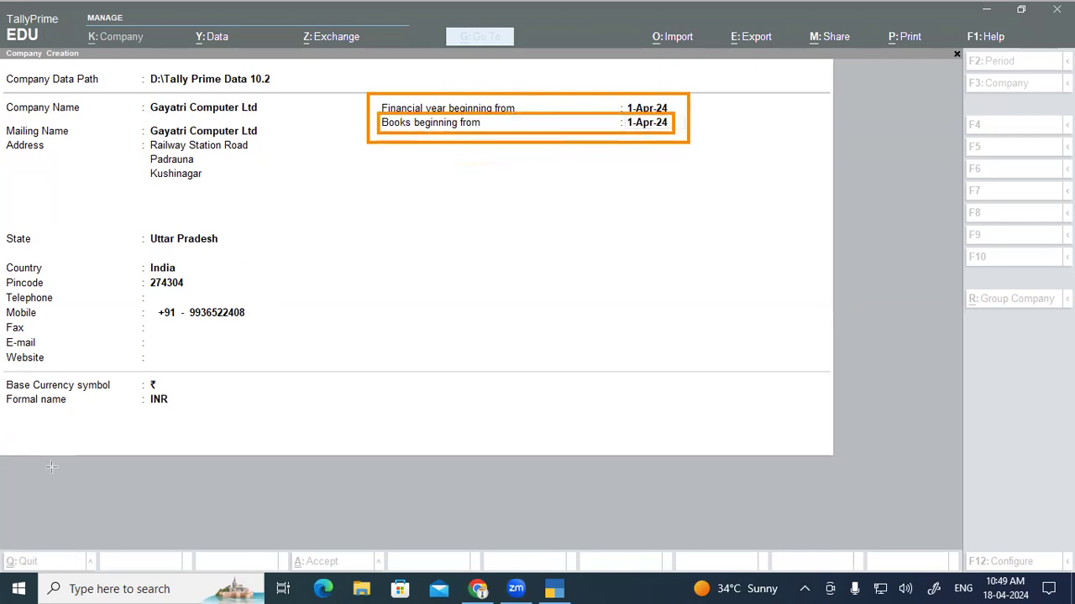
pyautogui.click(478, 587)
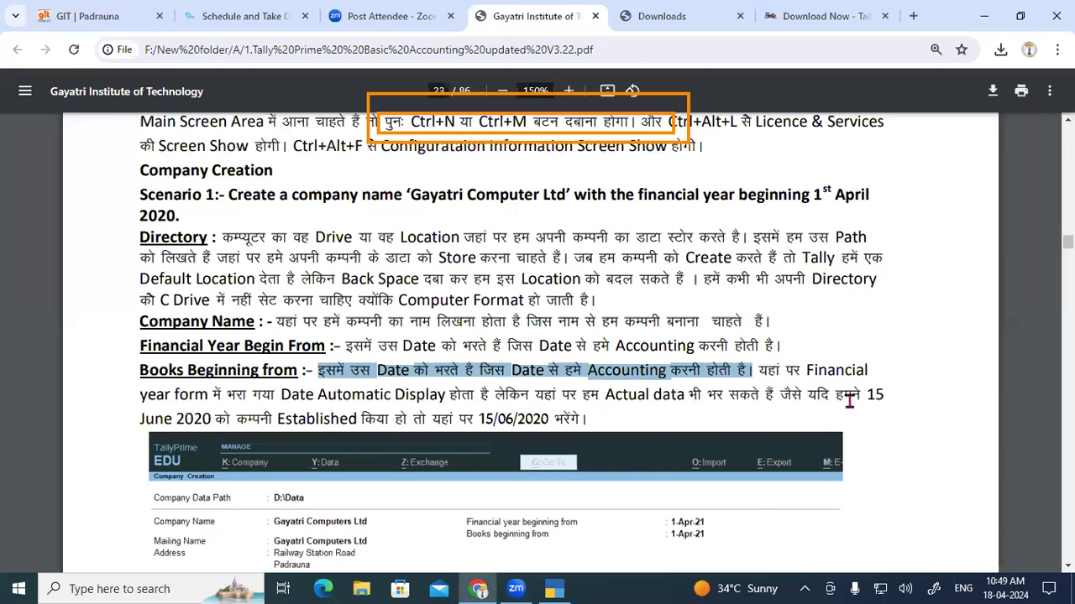
# Step: Review the PDF's books start date explanation and example, then enter 15-06-2024 as books beginning date
pyautogui.moveTo(759, 370); pyautogui.dragTo(470, 395)
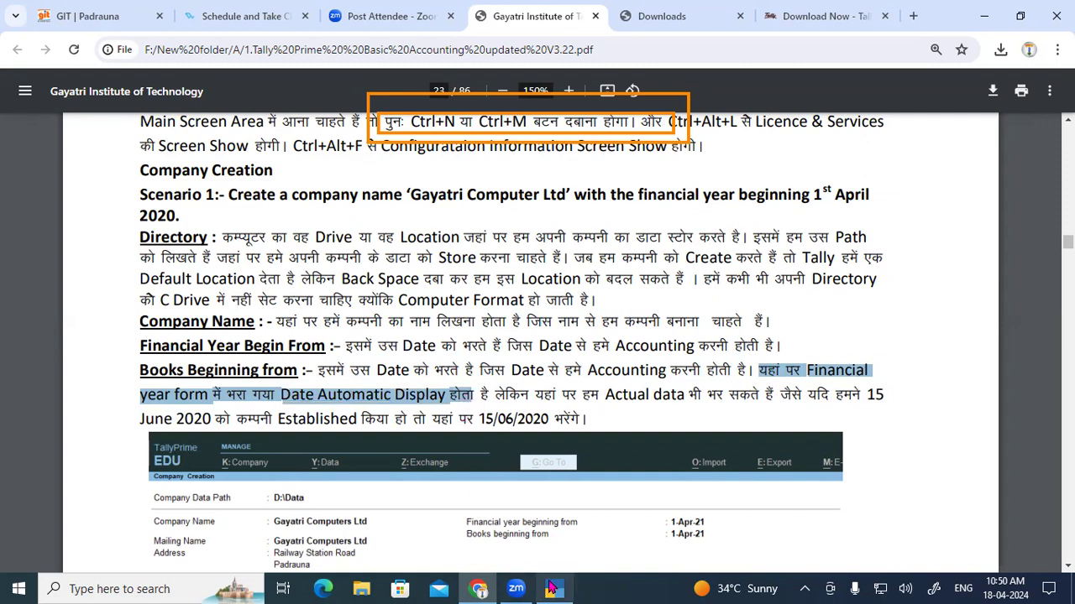
pyautogui.click(552, 588)
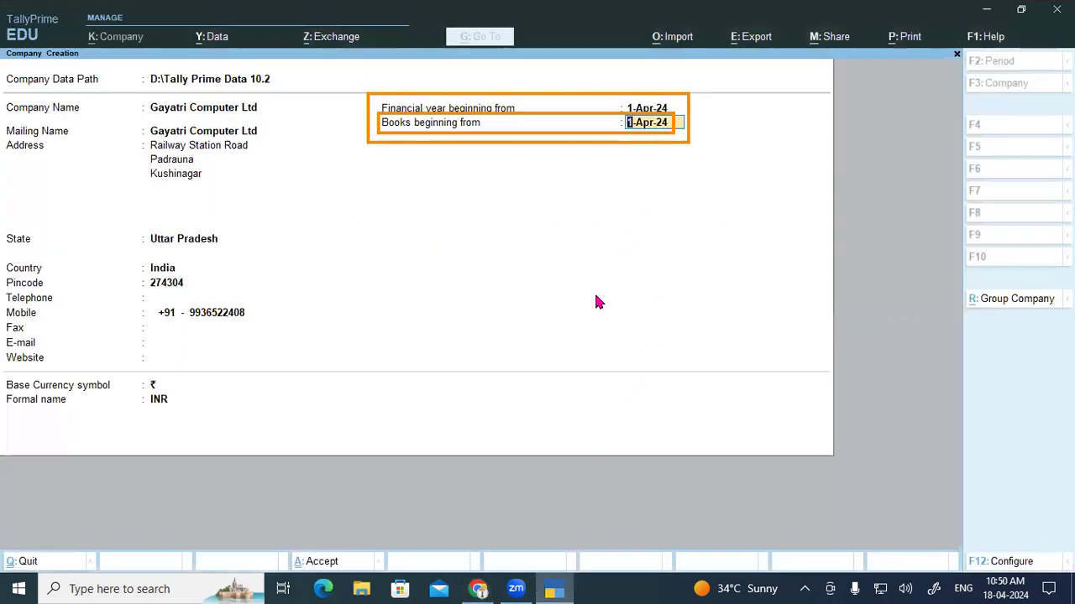
pyautogui.click(478, 589)
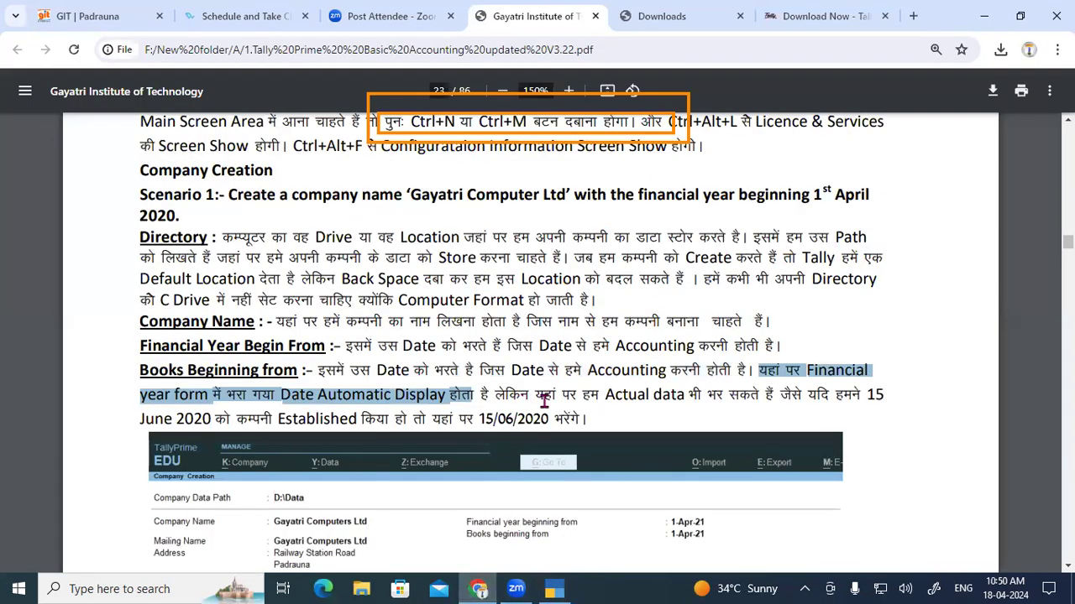
pyautogui.moveTo(774, 402); pyautogui.dragTo(292, 423)
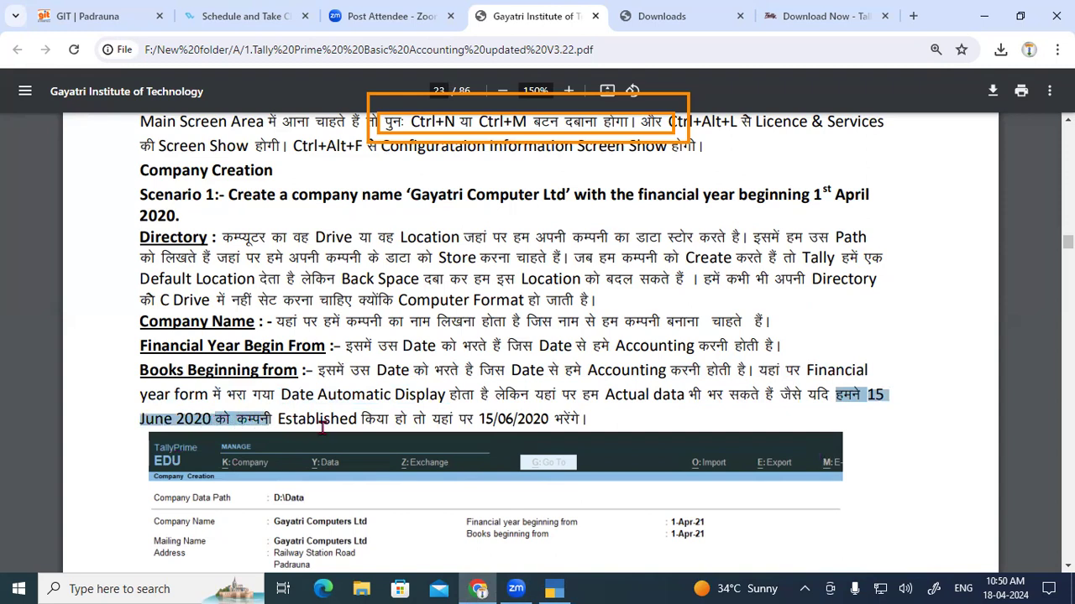
pyautogui.moveTo(396, 420); pyautogui.dragTo(547, 422)
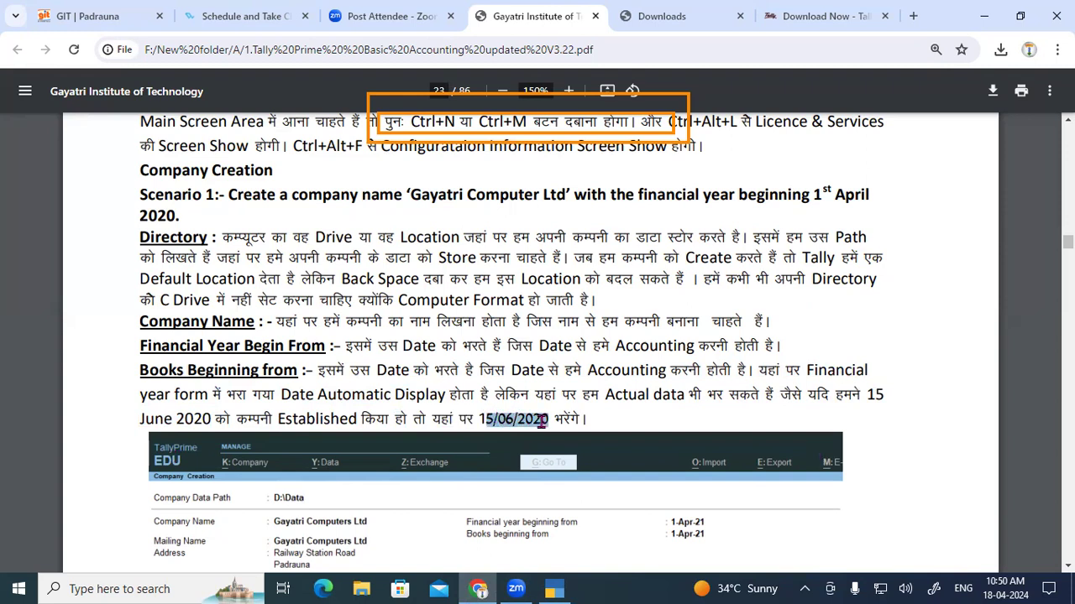
pyautogui.doubleClick(172, 238)
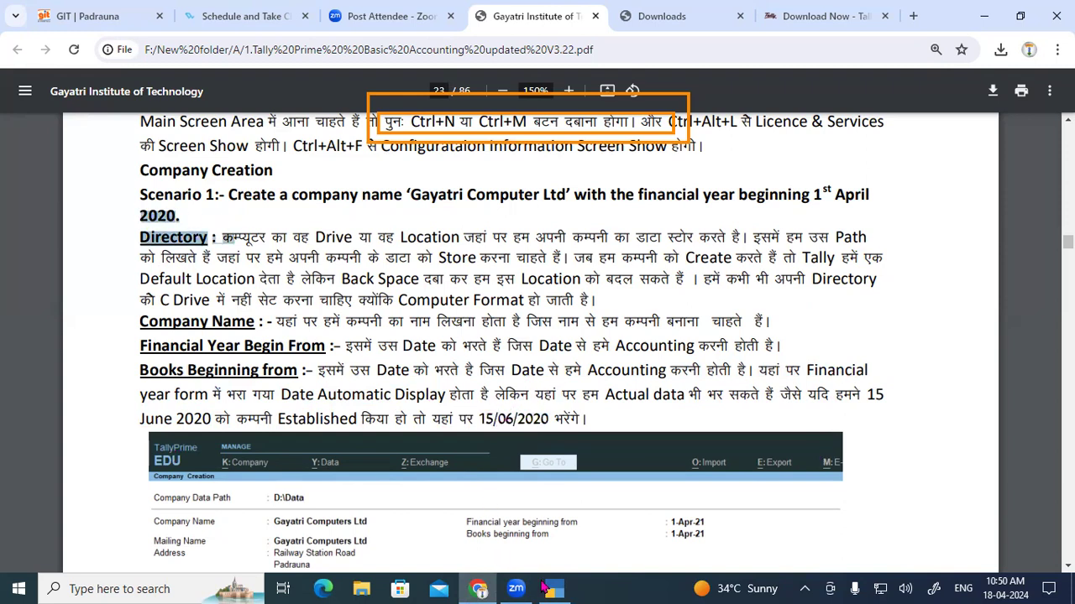
pyautogui.click(553, 588)
pyautogui.write('15-06-2024')
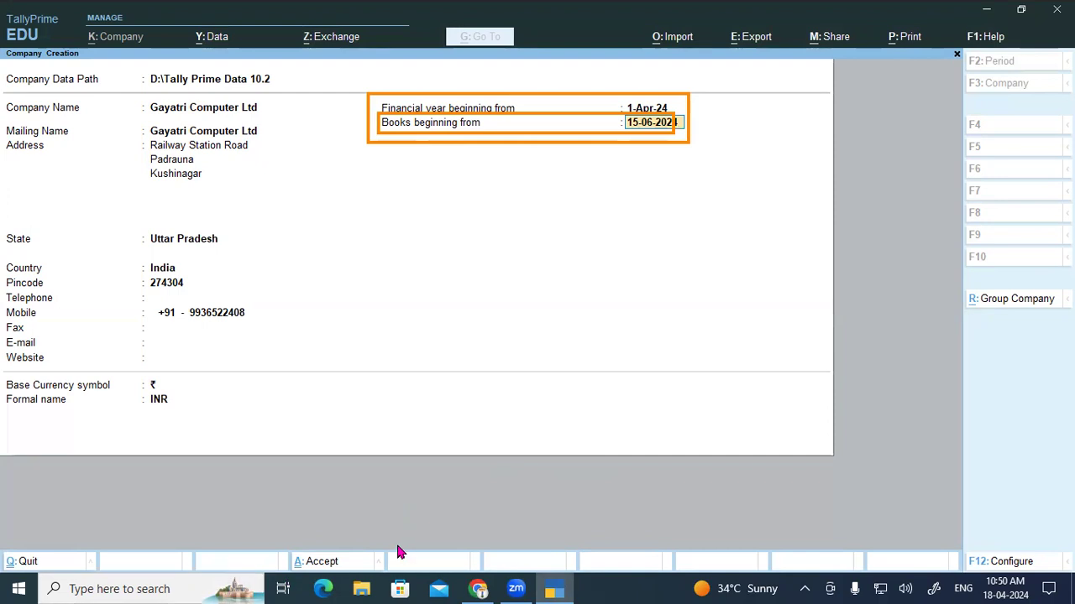
pyautogui.click(477, 588)
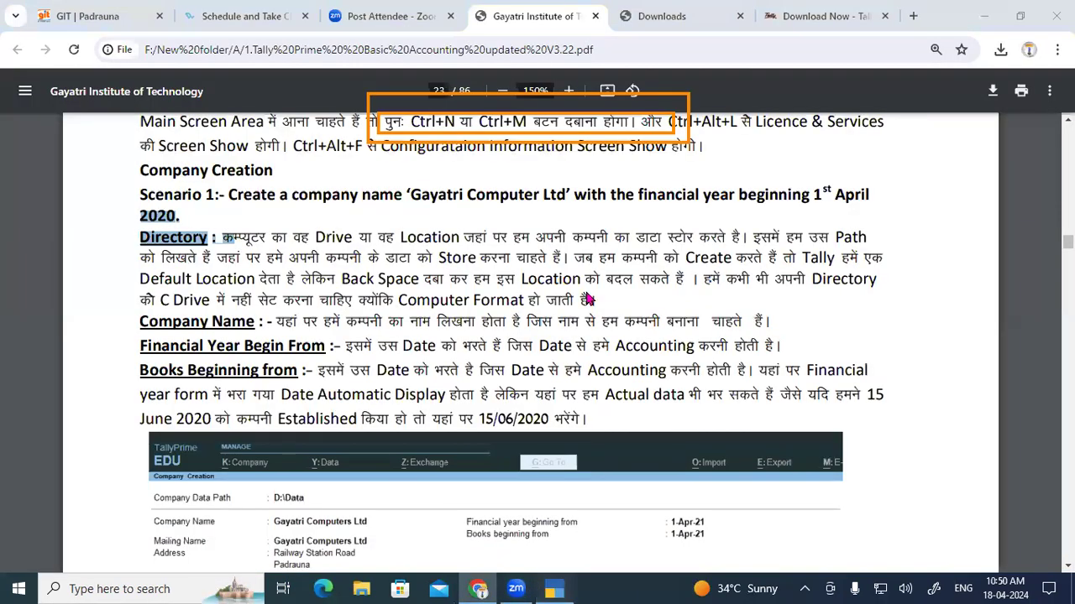
pyautogui.click(553, 588)
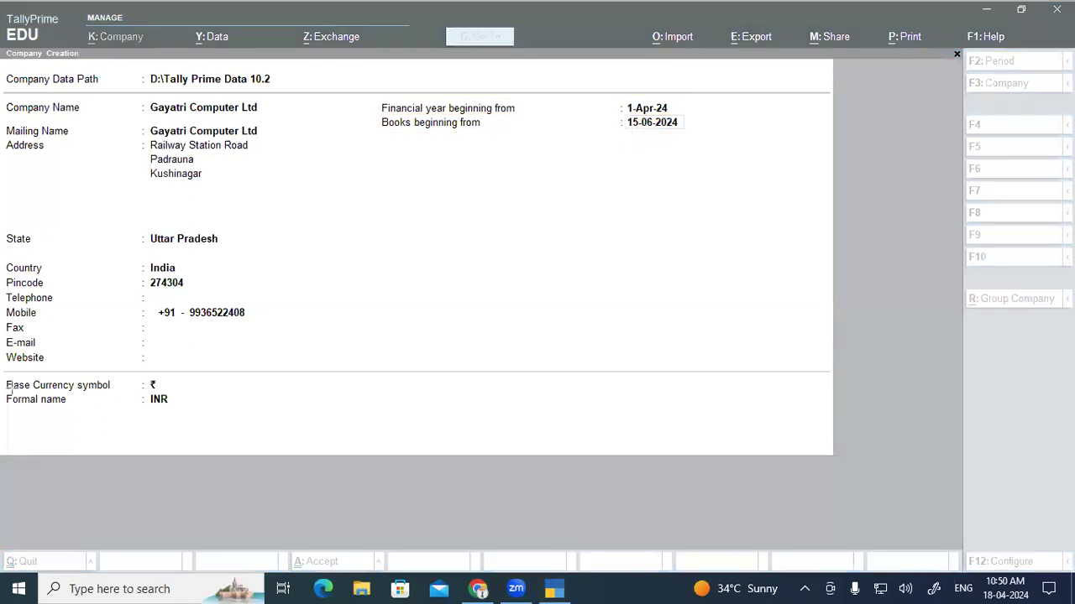
pyautogui.click(395, 110)
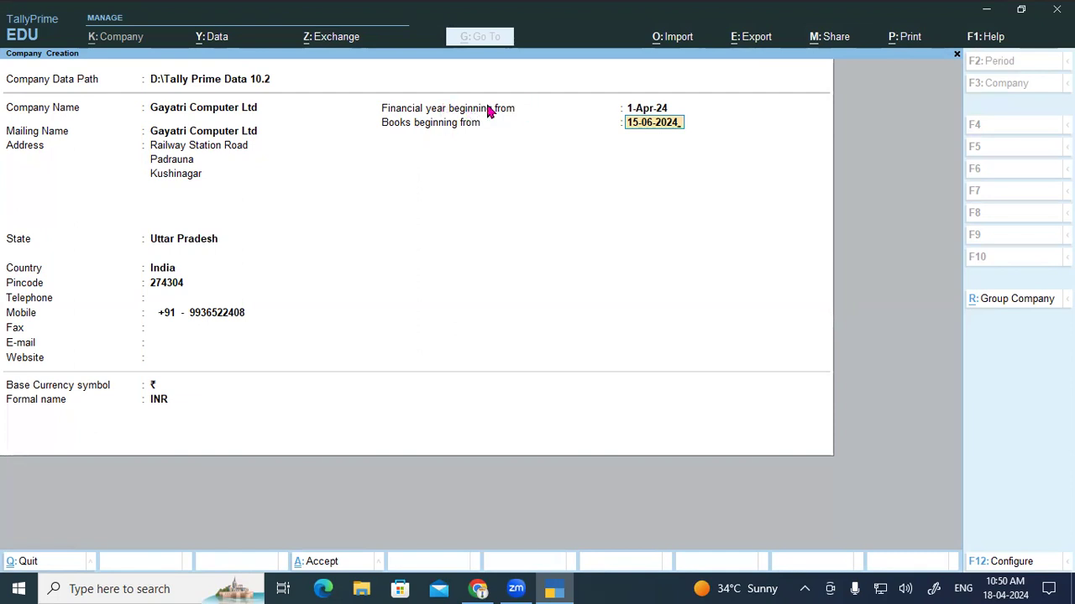
pyautogui.click(537, 92)
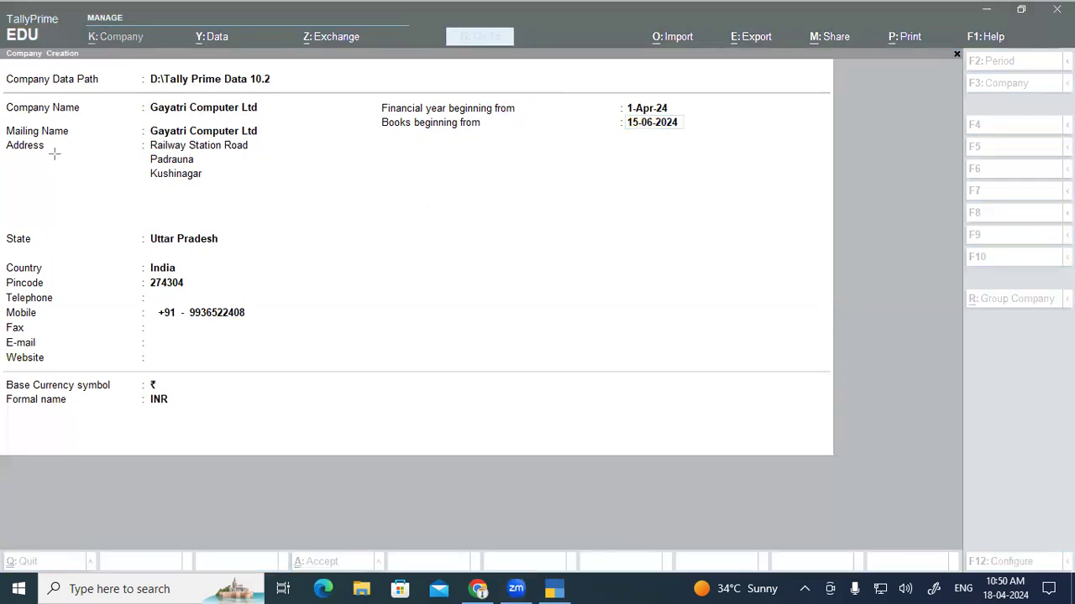
pyautogui.moveTo(359, 220); pyautogui.dragTo(361, 258)
pyautogui.moveTo(375, 229)
pyautogui.mouseDown()
pyautogui.moveTo(426, 236)
pyautogui.moveTo(435, 216)
pyautogui.mouseUp()
pyautogui.moveTo(452, 207); pyautogui.dragTo(514, 221)
pyautogui.moveTo(533, 176)
pyautogui.mouseDown()
pyautogui.moveTo(542, 203)
pyautogui.moveTo(534, 195)
pyautogui.moveTo(531, 216)
pyautogui.mouseUp()
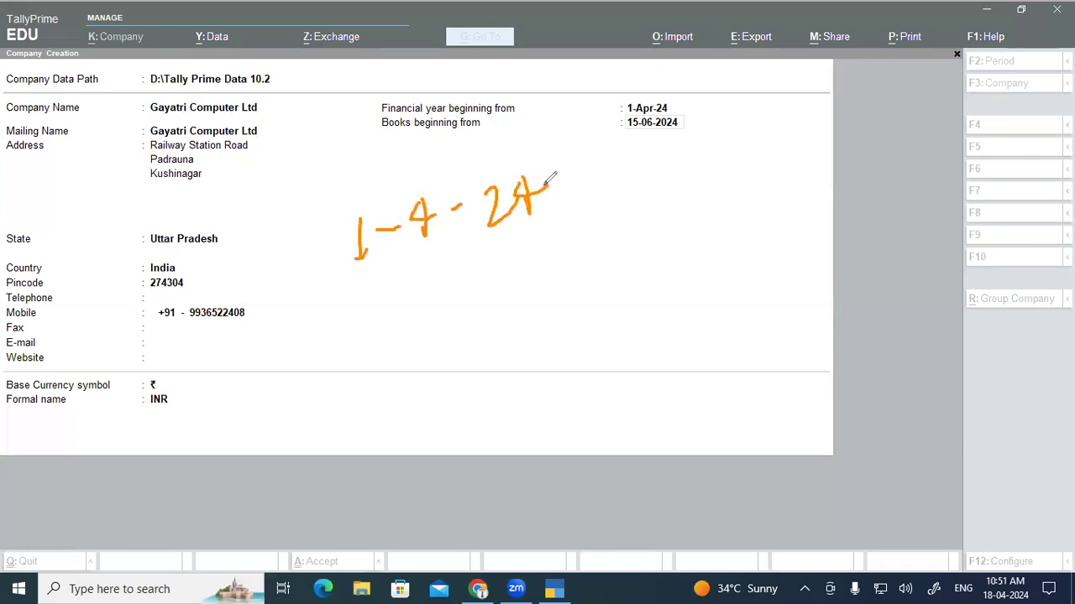
pyautogui.moveTo(334, 242)
pyautogui.mouseDown()
pyautogui.moveTo(319, 163)
pyautogui.moveTo(392, 101)
pyautogui.mouseUp()
pyautogui.moveTo(643, 174); pyautogui.dragTo(712, 158)
pyautogui.moveTo(729, 116)
pyautogui.mouseDown()
pyautogui.moveTo(734, 154)
pyautogui.moveTo(760, 126)
pyautogui.moveTo(776, 127)
pyautogui.moveTo(772, 139)
pyautogui.moveTo(796, 113)
pyautogui.moveTo(833, 101)
pyautogui.moveTo(834, 78)
pyautogui.moveTo(832, 97)
pyautogui.mouseUp()
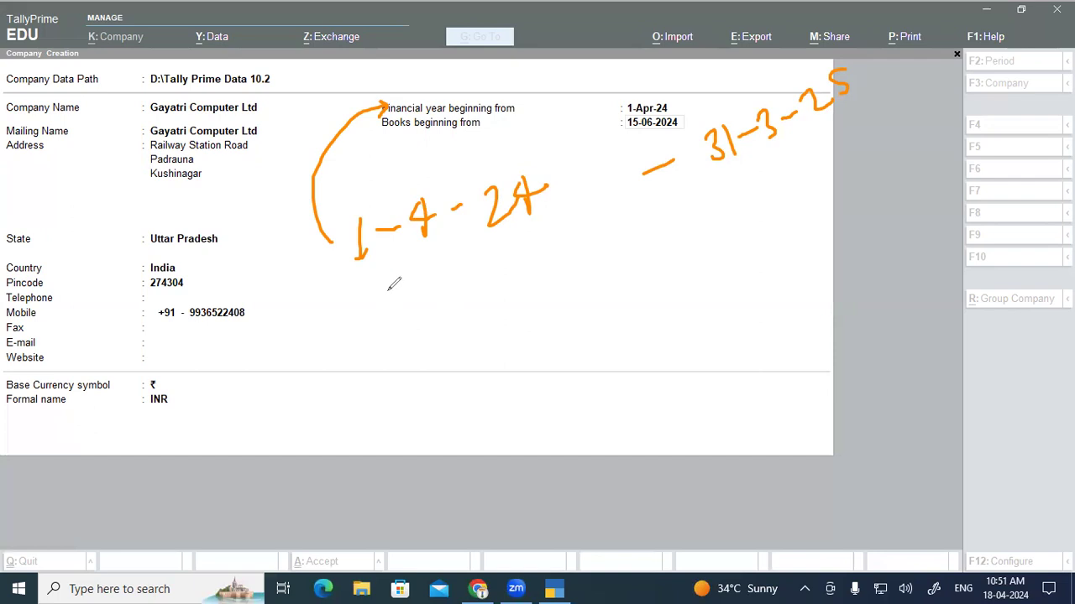
pyautogui.moveTo(493, 329)
pyautogui.mouseDown()
pyautogui.moveTo(642, 225)
pyautogui.moveTo(534, 126)
pyautogui.moveTo(522, 130)
pyautogui.moveTo(548, 141)
pyautogui.mouseUp()
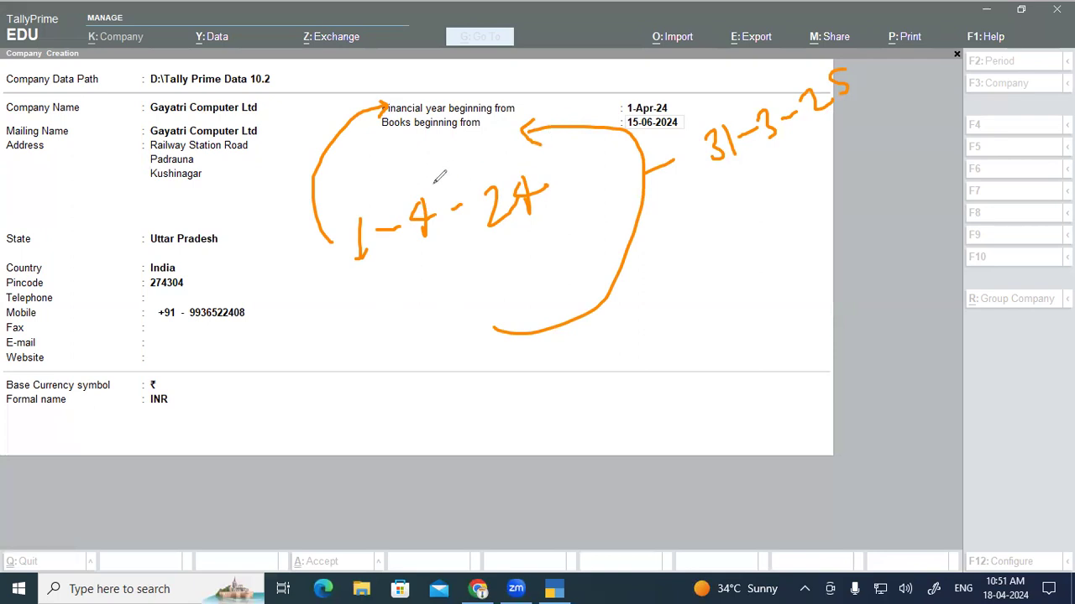
pyautogui.moveTo(362, 286); pyautogui.dragTo(527, 229)
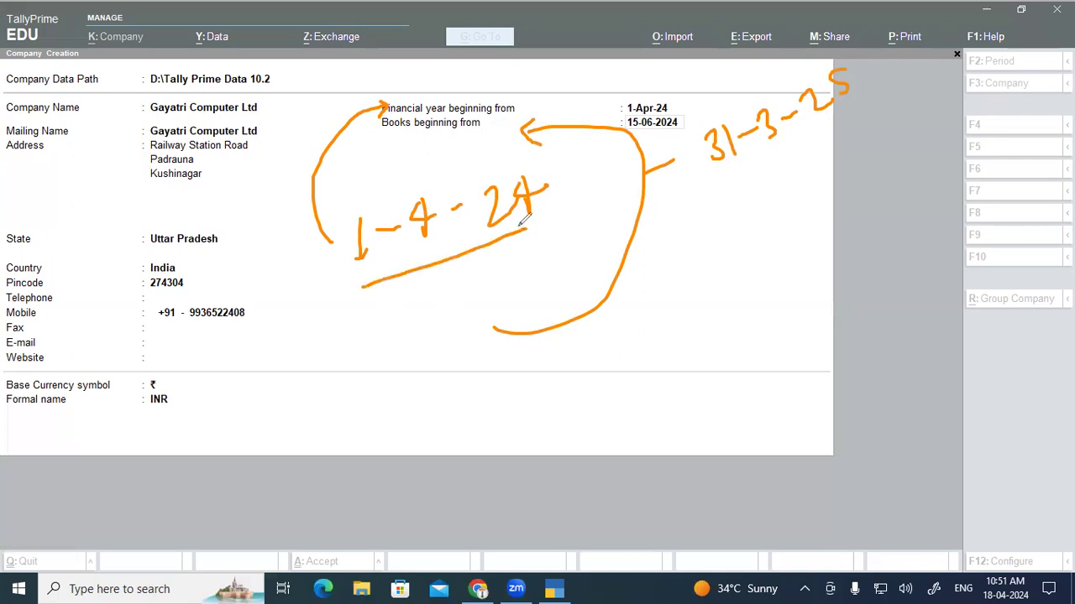
pyautogui.moveTo(120, 75)
pyautogui.mouseDown()
pyautogui.moveTo(127, 240)
pyautogui.moveTo(143, 235)
pyautogui.mouseUp()
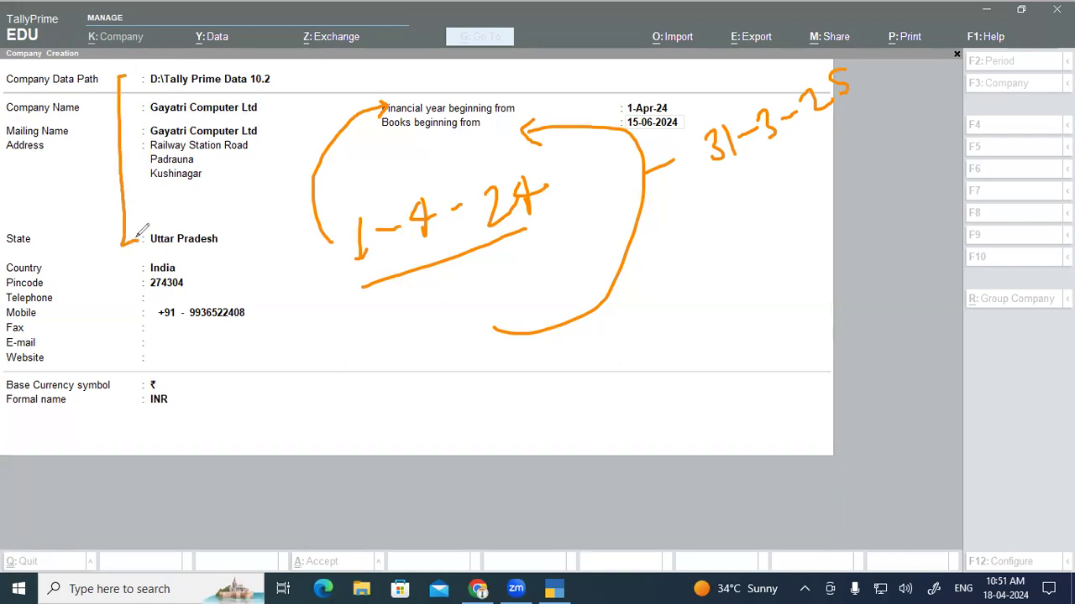
pyautogui.moveTo(382, 133); pyautogui.dragTo(453, 132)
pyautogui.press('e')
pyautogui.moveTo(668, 101)
pyautogui.mouseDown()
pyautogui.moveTo(615, 125)
pyautogui.moveTo(696, 126)
pyautogui.moveTo(644, 106)
pyautogui.mouseUp()
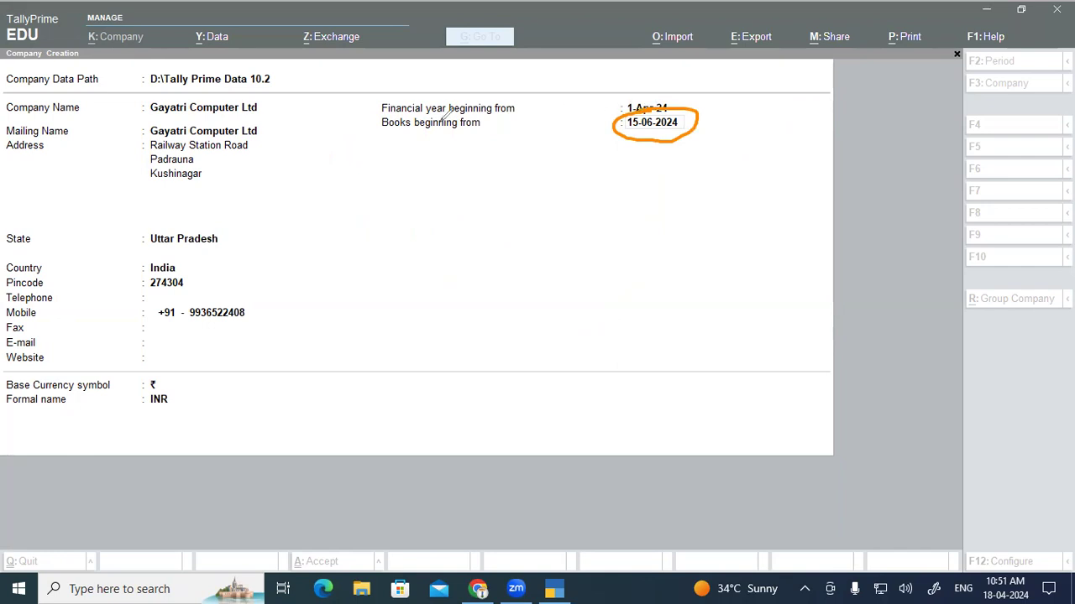
pyautogui.moveTo(303, 152)
pyautogui.mouseDown()
pyautogui.moveTo(312, 173)
pyautogui.moveTo(330, 168)
pyautogui.mouseUp()
pyautogui.moveTo(357, 217)
pyautogui.mouseDown()
pyautogui.moveTo(382, 201)
pyautogui.moveTo(387, 227)
pyautogui.moveTo(374, 235)
pyautogui.mouseUp()
pyautogui.moveTo(400, 198); pyautogui.dragTo(407, 223)
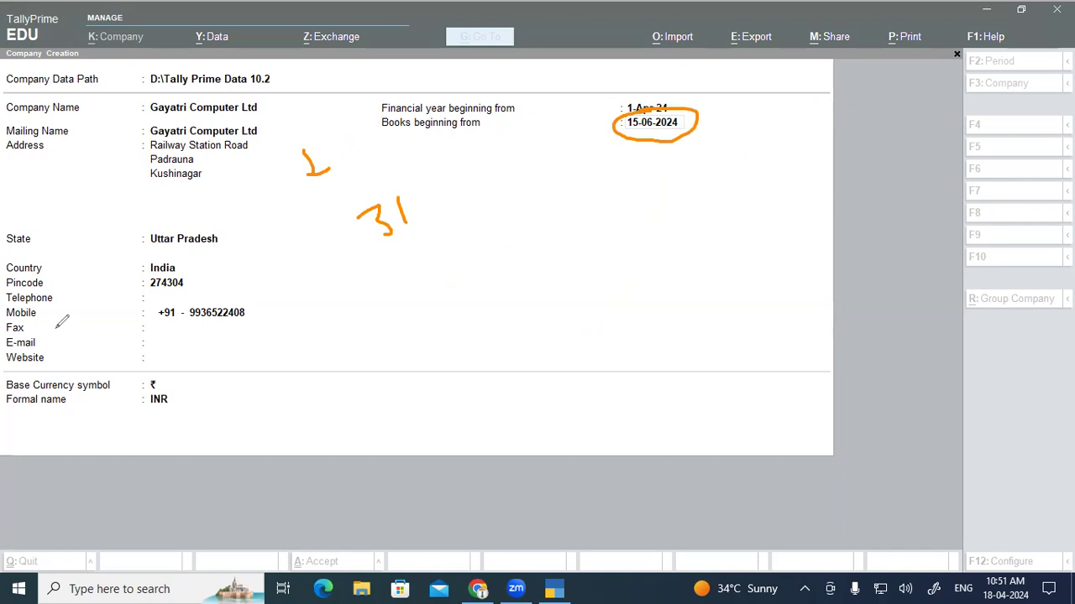
pyautogui.press('e')
# Step: Replace the 15-06-2024 books date with 1-Apr-24, matching the financial year start
pyautogui.press('Escape')
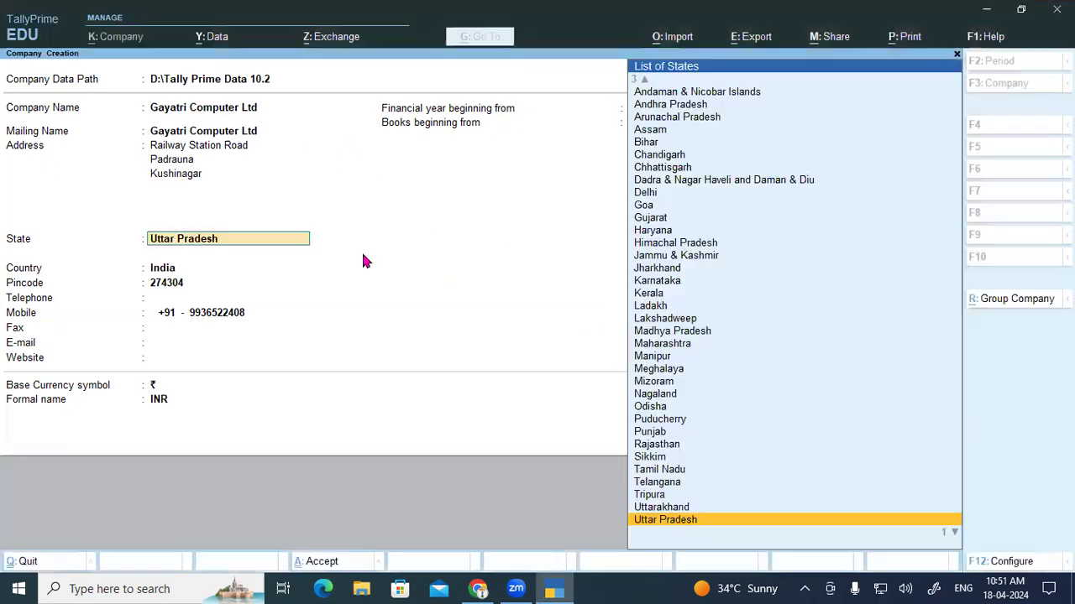
pyautogui.press('Return')
pyautogui.press('Return')
pyautogui.press('Return')
pyautogui.press('Return')
pyautogui.press('Return')
pyautogui.press('Return')
pyautogui.press('Return')
pyautogui.press('Return')
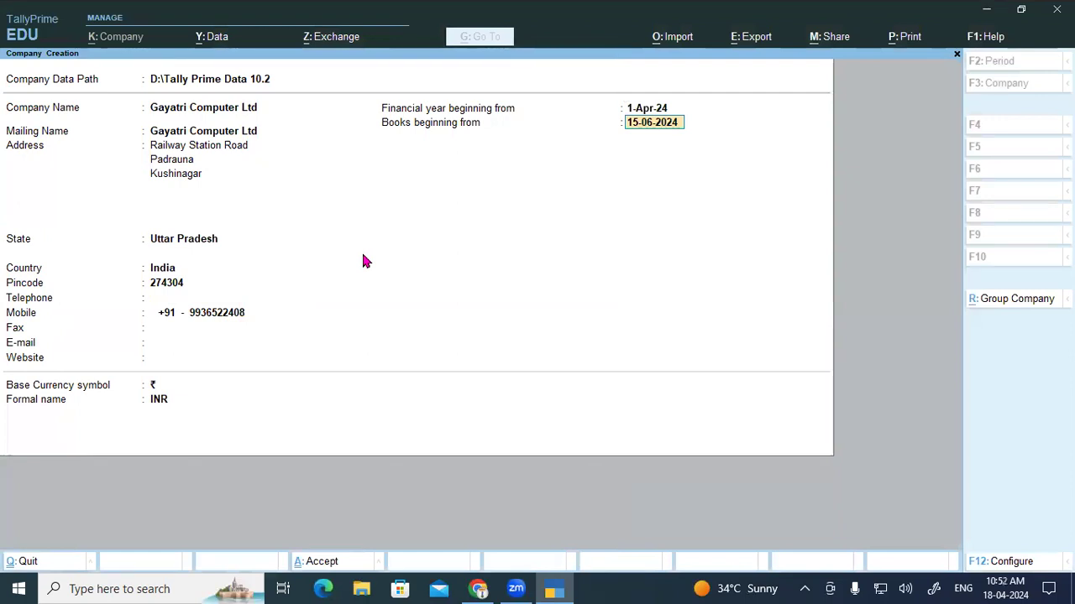
pyautogui.press('BackSpace')
pyautogui.press('BackSpace')
pyautogui.press('BackSpace')
pyautogui.press('BackSpace')
pyautogui.press('BackSpace')
pyautogui.press('BackSpace')
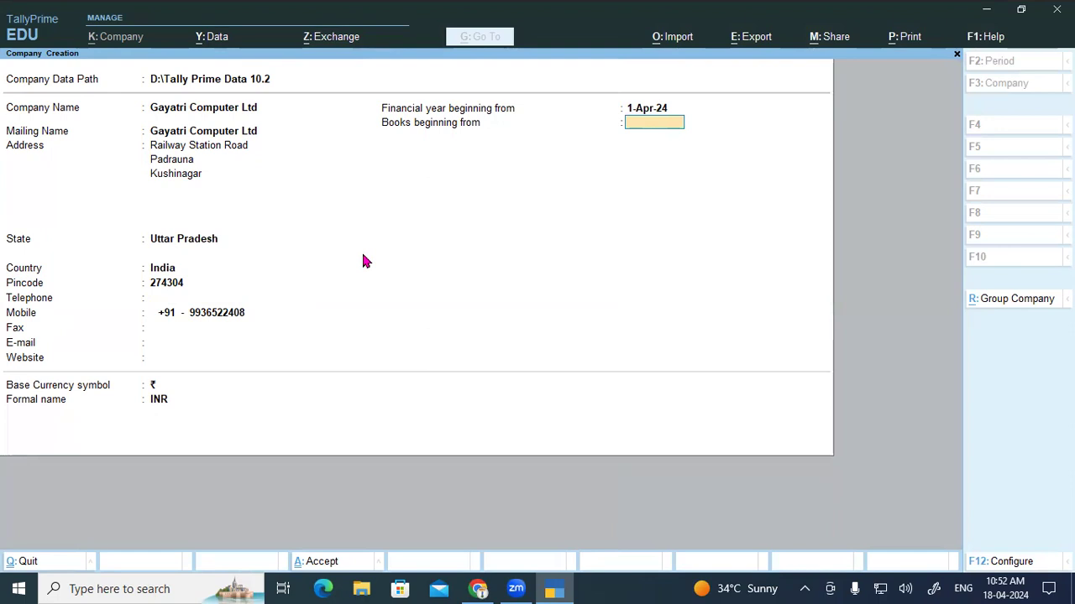
pyautogui.write('0-0')
pyautogui.press('BackSpace')
pyautogui.press('BackSpace')
pyautogui.write('1-04-23')
pyautogui.press('Return')
pyautogui.write('01')
pyautogui.press('BackSpace')
pyautogui.write('2024')
pyautogui.press('Return')
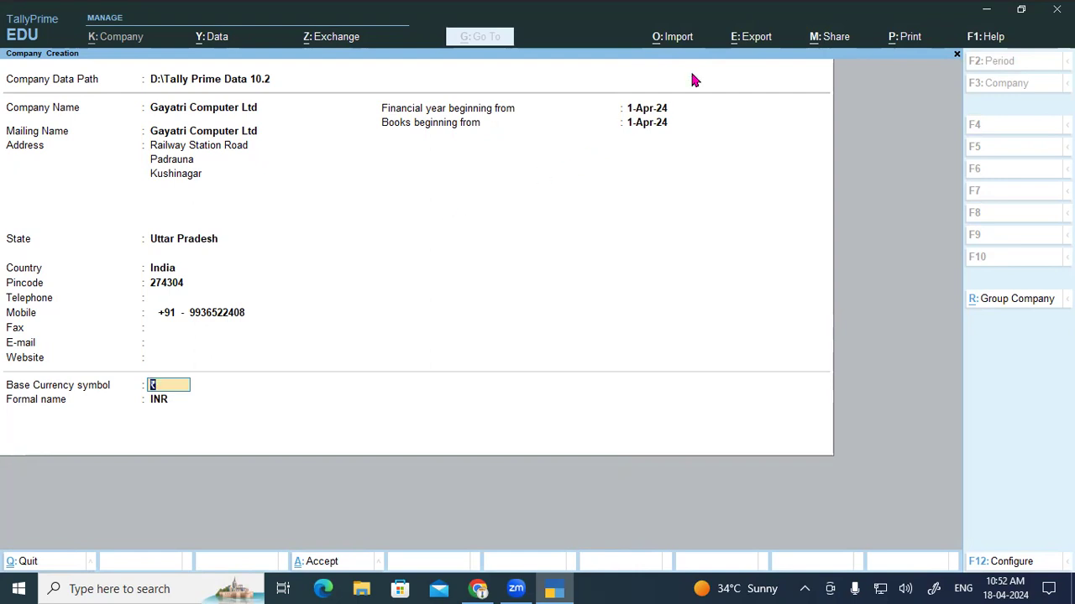
pyautogui.hotkey('ctrl', '2')
pyautogui.moveTo(652, 86)
pyautogui.mouseDown()
pyautogui.moveTo(688, 115)
pyautogui.moveTo(648, 85)
pyautogui.mouseUp()
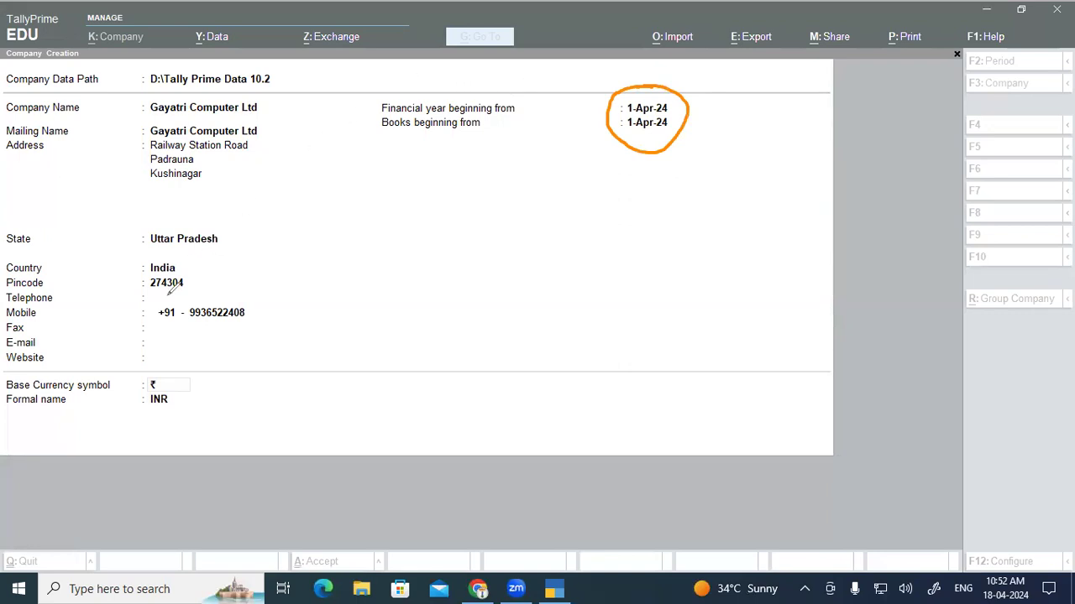
pyautogui.hotkey('ctrl', 'z')
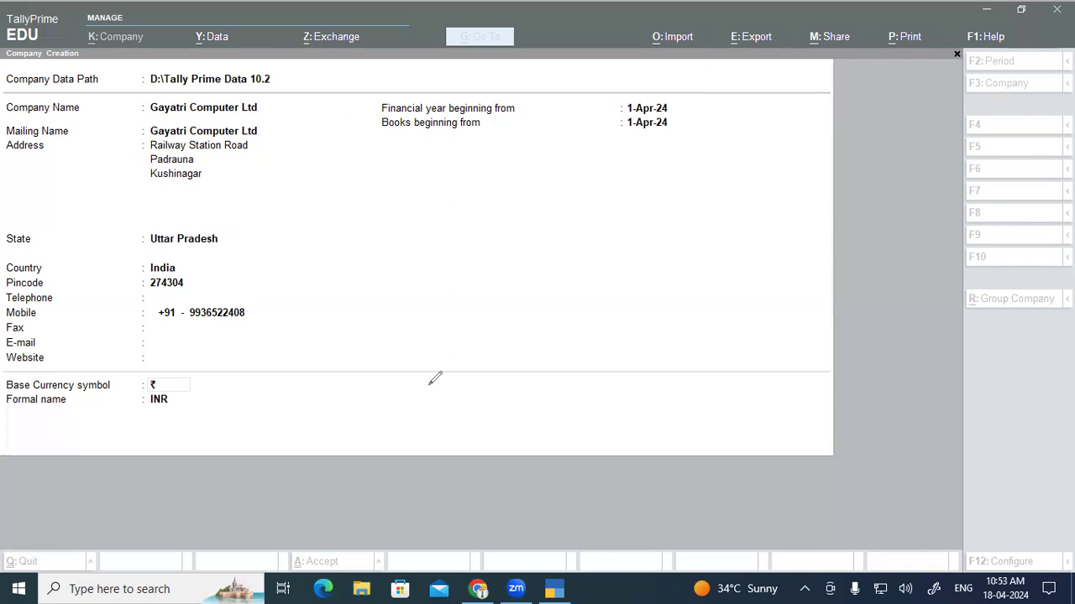
pyautogui.moveTo(414, 130)
pyautogui.mouseDown()
pyautogui.moveTo(485, 113)
pyautogui.moveTo(396, 109)
pyautogui.mouseUp()
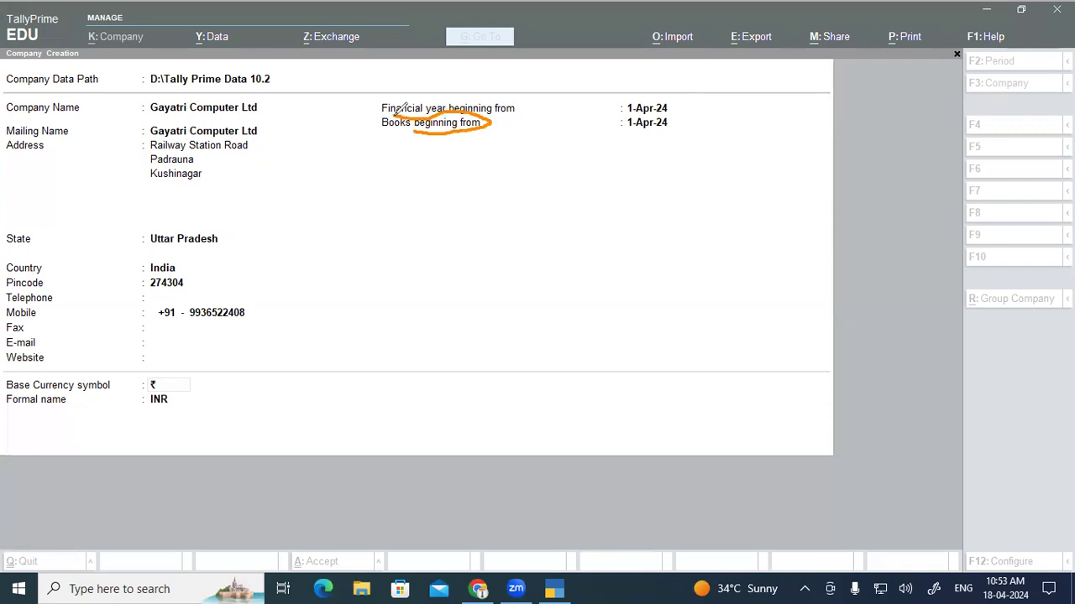
pyautogui.moveTo(660, 85)
pyautogui.mouseDown()
pyautogui.moveTo(631, 132)
pyautogui.moveTo(682, 92)
pyautogui.mouseUp()
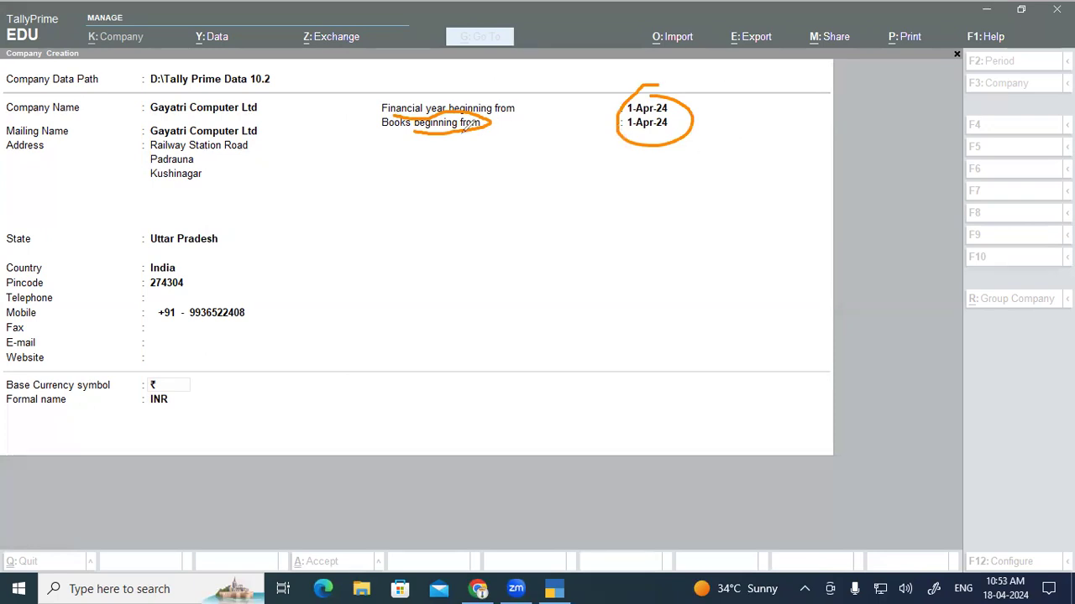
pyautogui.moveTo(394, 108)
pyautogui.mouseDown()
pyautogui.moveTo(376, 125)
pyautogui.moveTo(420, 131)
pyautogui.mouseUp()
pyautogui.moveTo(643, 87); pyautogui.dragTo(631, 90)
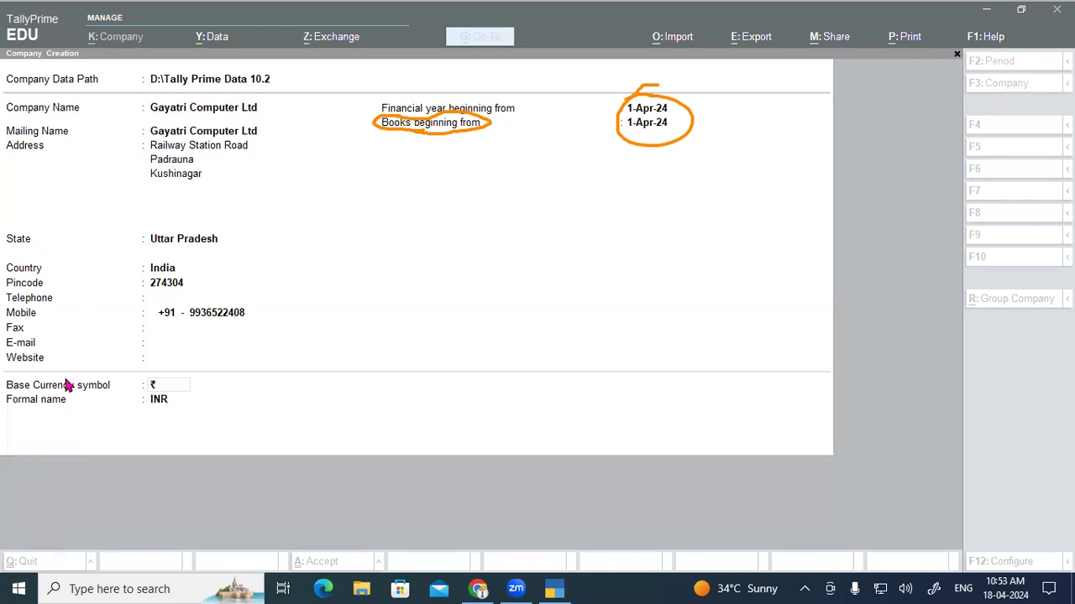
pyautogui.press('Escape')
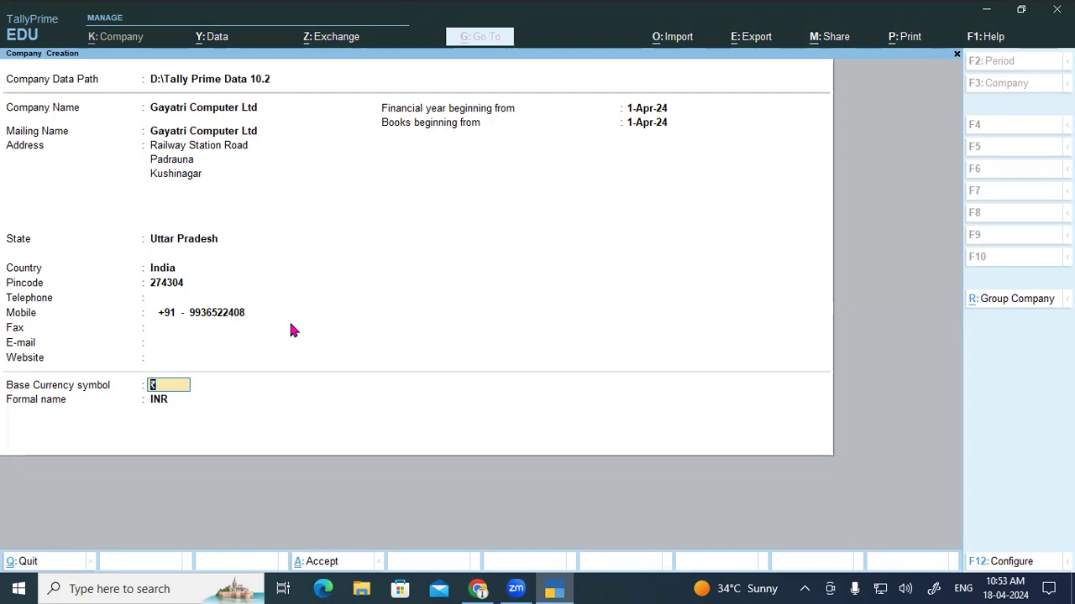
pyautogui.press('Return')
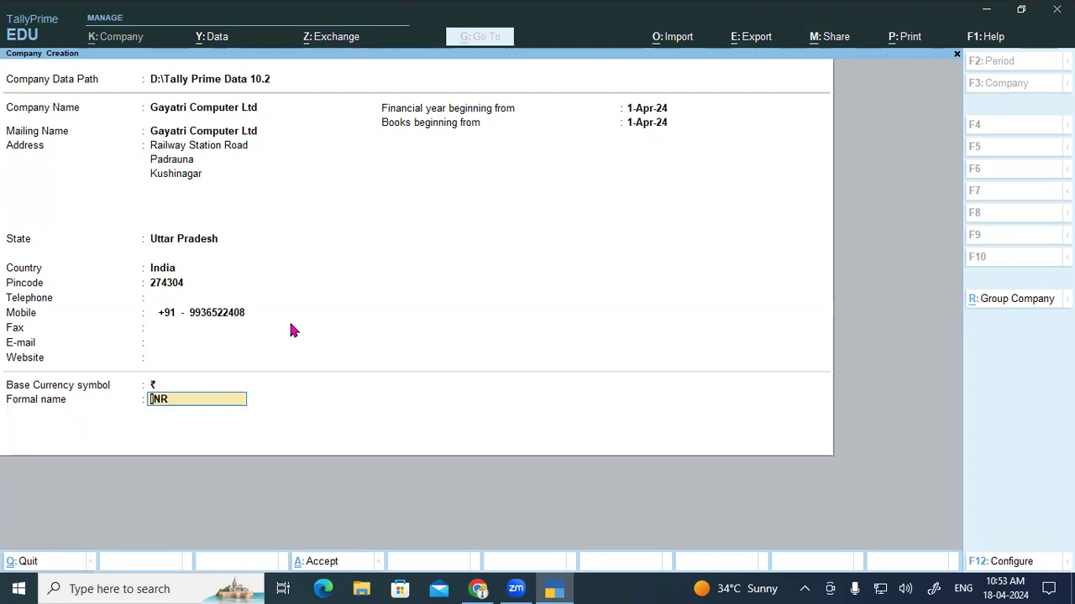
pyautogui.press('Return')
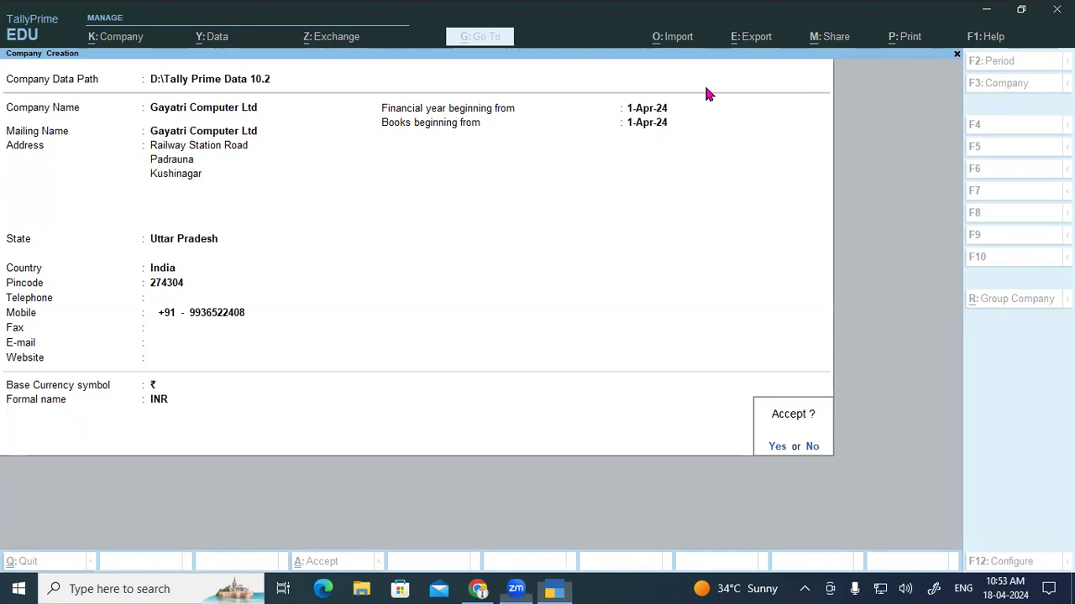
pyautogui.moveTo(364, 180)
pyautogui.mouseDown()
pyautogui.moveTo(396, 201)
pyautogui.moveTo(408, 172)
pyautogui.moveTo(418, 198)
pyautogui.moveTo(433, 178)
pyautogui.mouseUp()
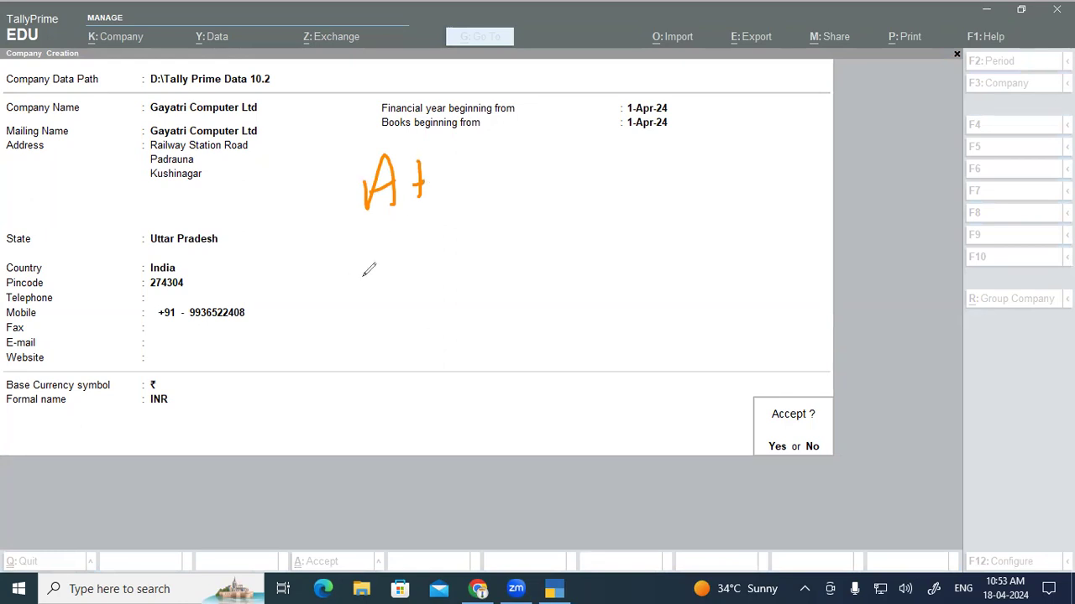
pyautogui.moveTo(411, 247); pyautogui.dragTo(412, 280)
pyautogui.moveTo(425, 237); pyautogui.dragTo(422, 279)
pyautogui.moveTo(411, 261)
pyautogui.mouseDown()
pyautogui.moveTo(443, 239)
pyautogui.moveTo(447, 262)
pyautogui.mouseUp()
pyautogui.moveTo(472, 220)
pyautogui.mouseDown()
pyautogui.moveTo(496, 212)
pyautogui.moveTo(484, 236)
pyautogui.mouseUp()
pyautogui.moveTo(502, 220)
pyautogui.mouseDown()
pyautogui.moveTo(504, 191)
pyautogui.moveTo(518, 217)
pyautogui.mouseUp()
pyautogui.moveTo(504, 208); pyautogui.dragTo(516, 205)
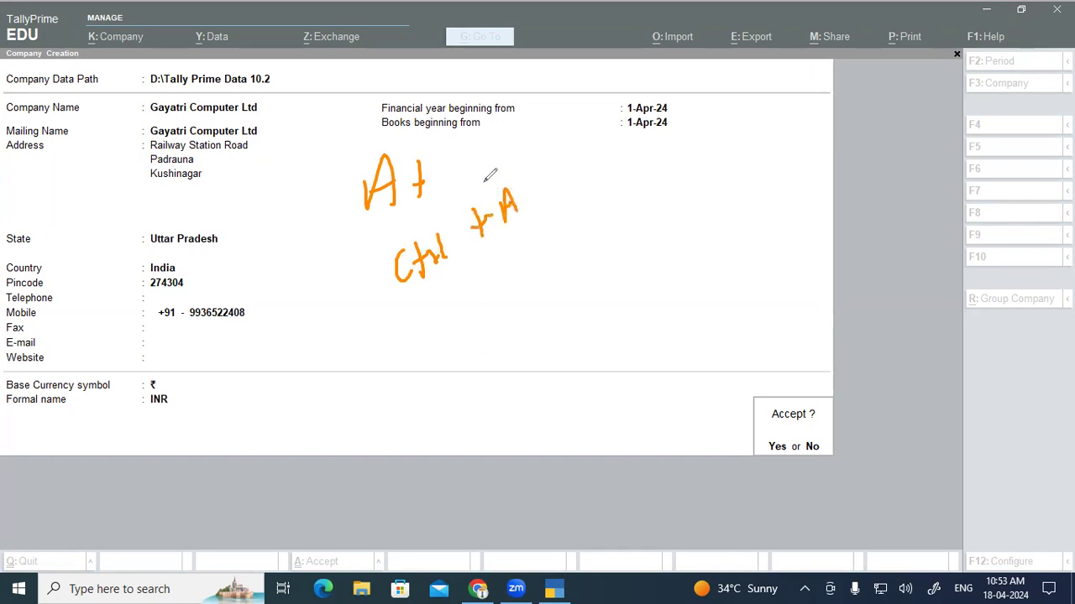
pyautogui.moveTo(409, 315); pyautogui.dragTo(550, 227)
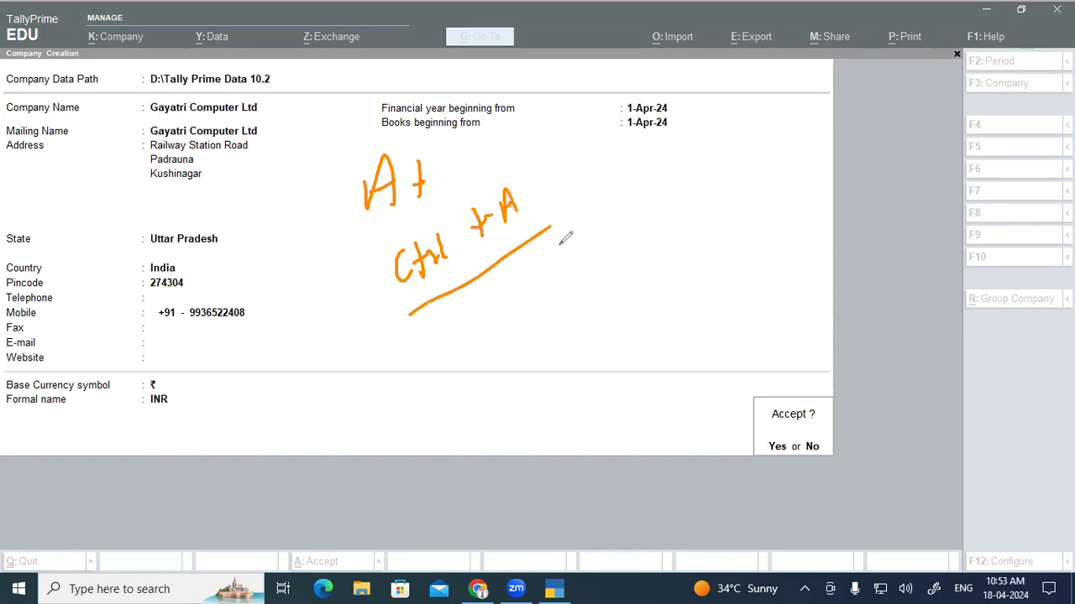
pyautogui.moveTo(676, 270)
pyautogui.mouseDown()
pyautogui.moveTo(682, 200)
pyautogui.moveTo(697, 260)
pyautogui.moveTo(701, 239)
pyautogui.mouseUp()
pyautogui.moveTo(719, 220); pyautogui.dragTo(719, 254)
pyautogui.click(722, 237)
pyautogui.moveTo(604, 320)
pyautogui.mouseDown()
pyautogui.moveTo(591, 350)
pyautogui.moveTo(623, 346)
pyautogui.moveTo(648, 309)
pyautogui.moveTo(636, 334)
pyautogui.mouseUp()
pyautogui.moveTo(471, 283)
pyautogui.mouseDown()
pyautogui.moveTo(473, 313)
pyautogui.moveTo(480, 305)
pyautogui.mouseUp()
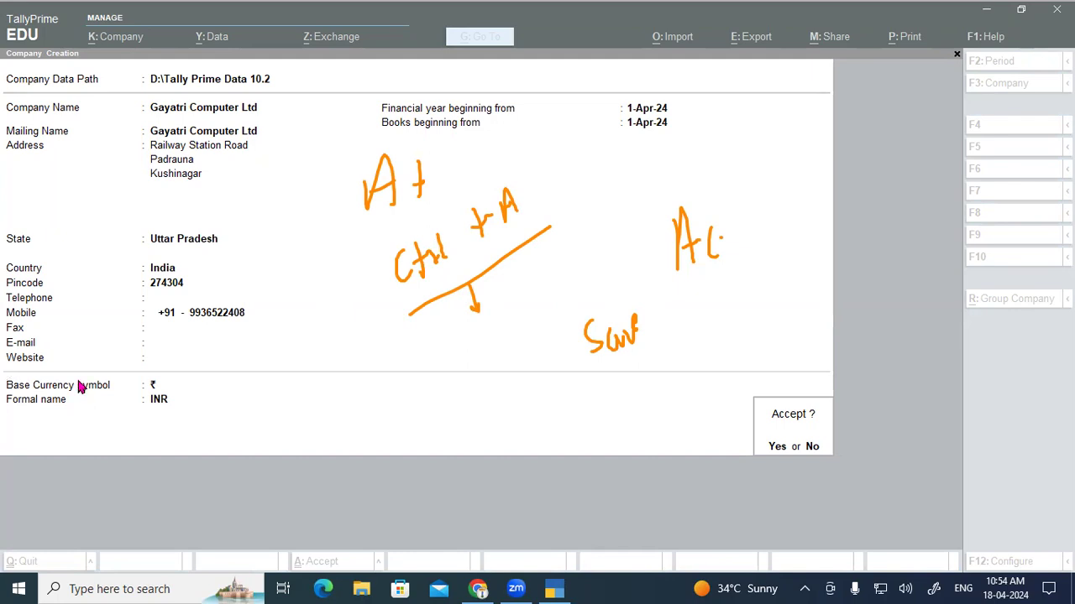
pyautogui.press('Escape')
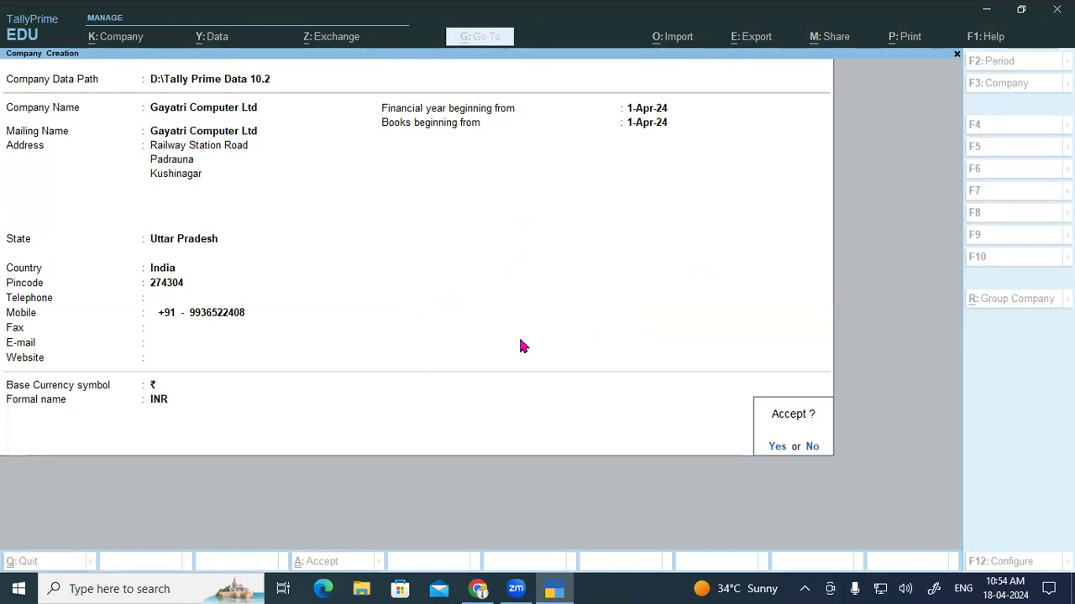
# Step: Create Gayatri Computer Ltd, accept the default features and reach Gateway of Tally
pyautogui.press('Return')
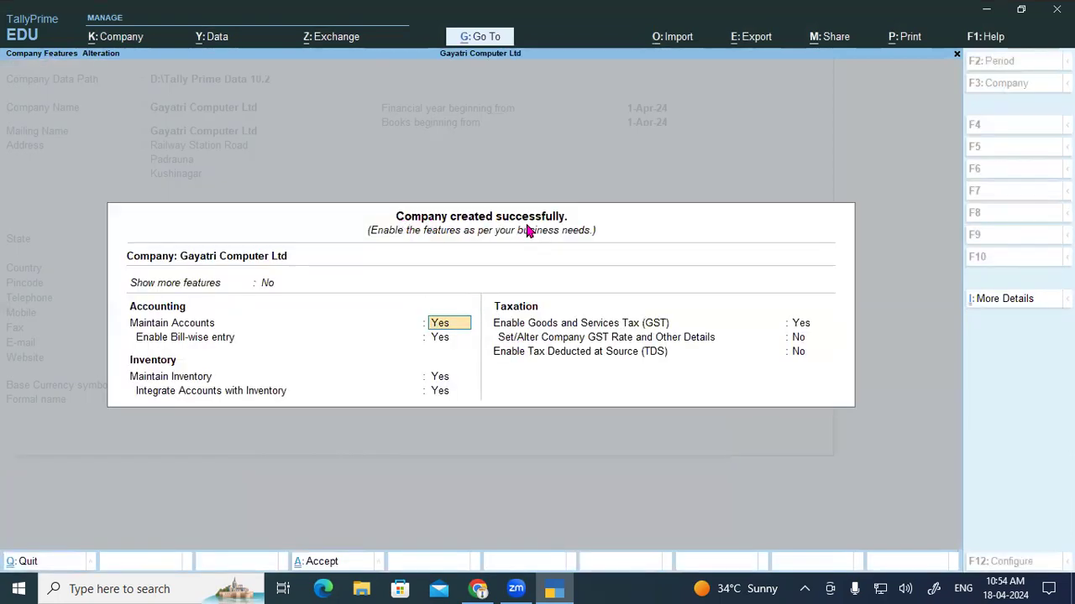
pyautogui.press('ctrl')
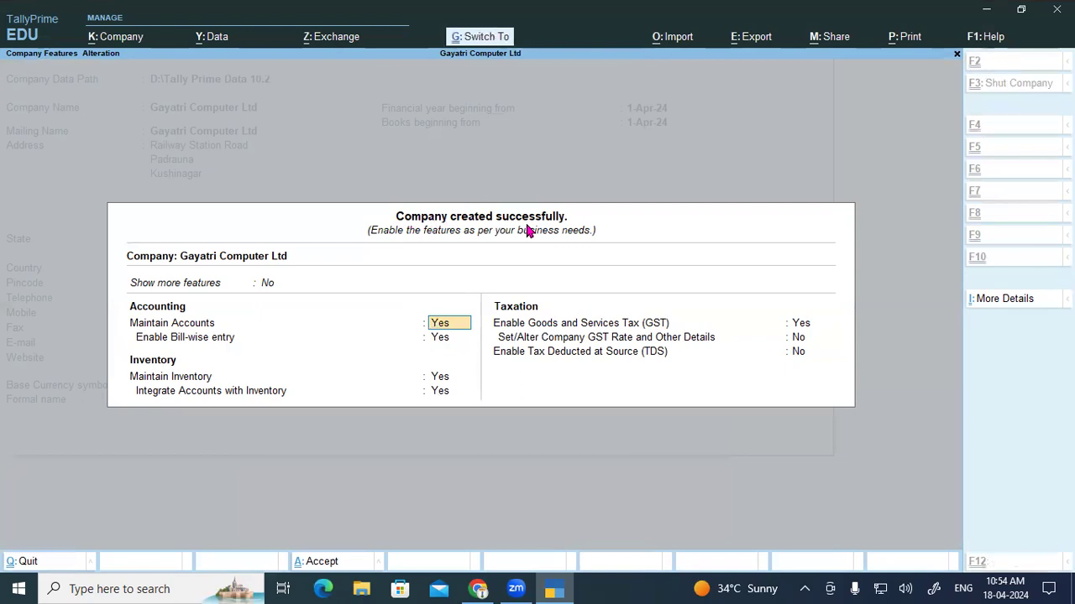
pyautogui.hotkey('ctrl', 'a')
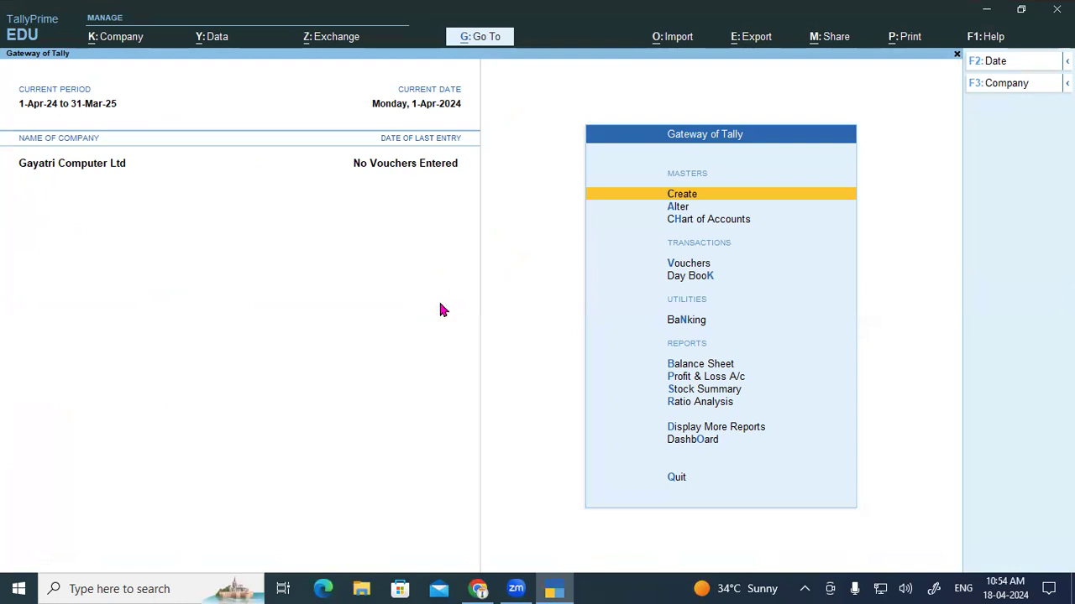
# Step: Quit TallyPrime and minimize Chrome to reveal the Windows desktop
pyautogui.press('Escape')
pyautogui.press('y')
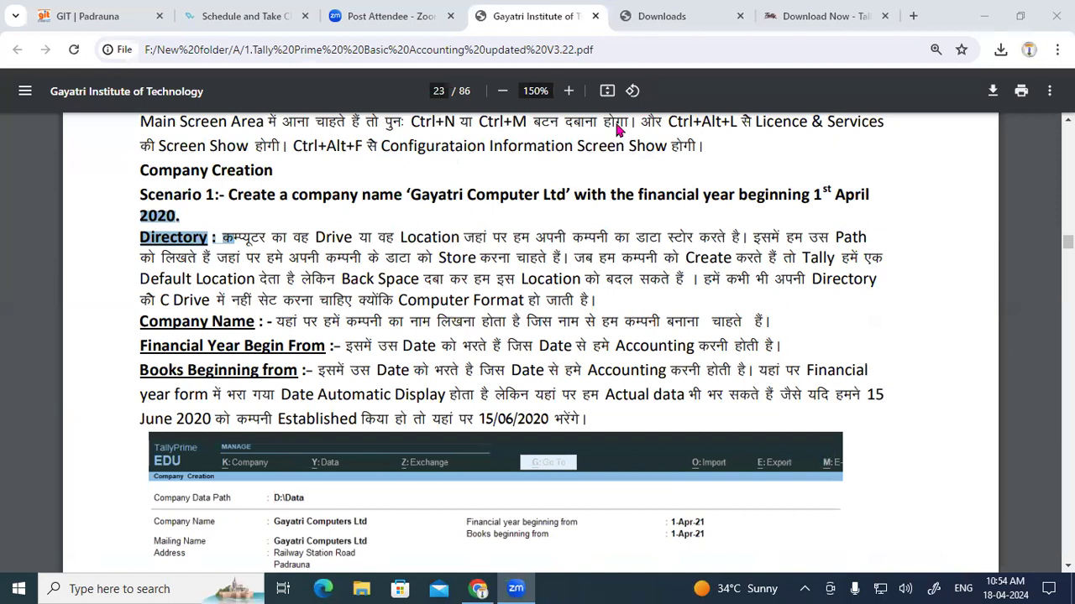
pyautogui.click(790, 20)
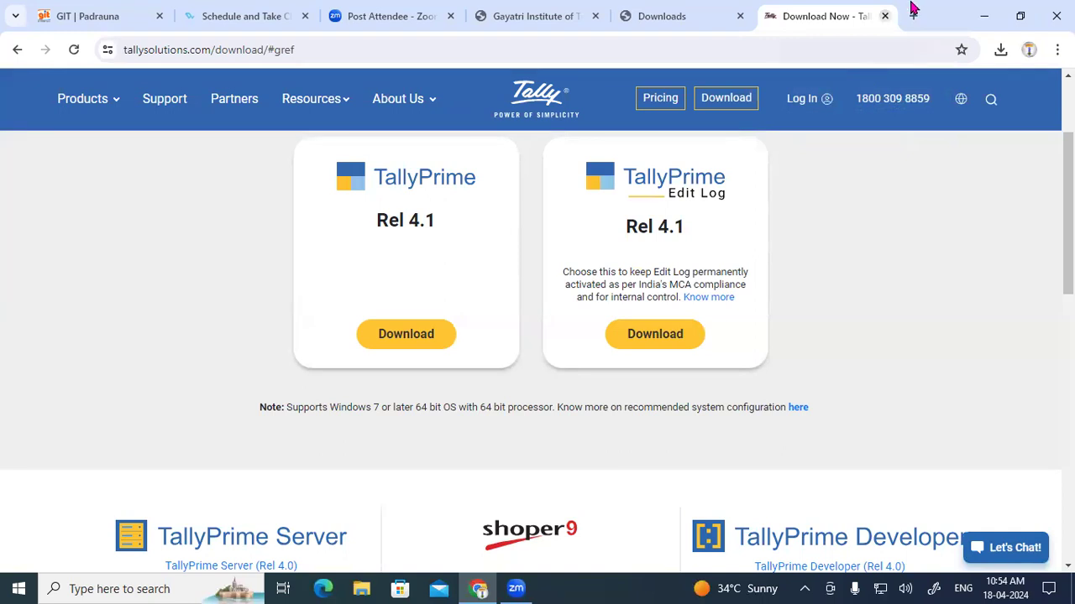
pyautogui.click(983, 16)
pyautogui.rightClick(610, 57)
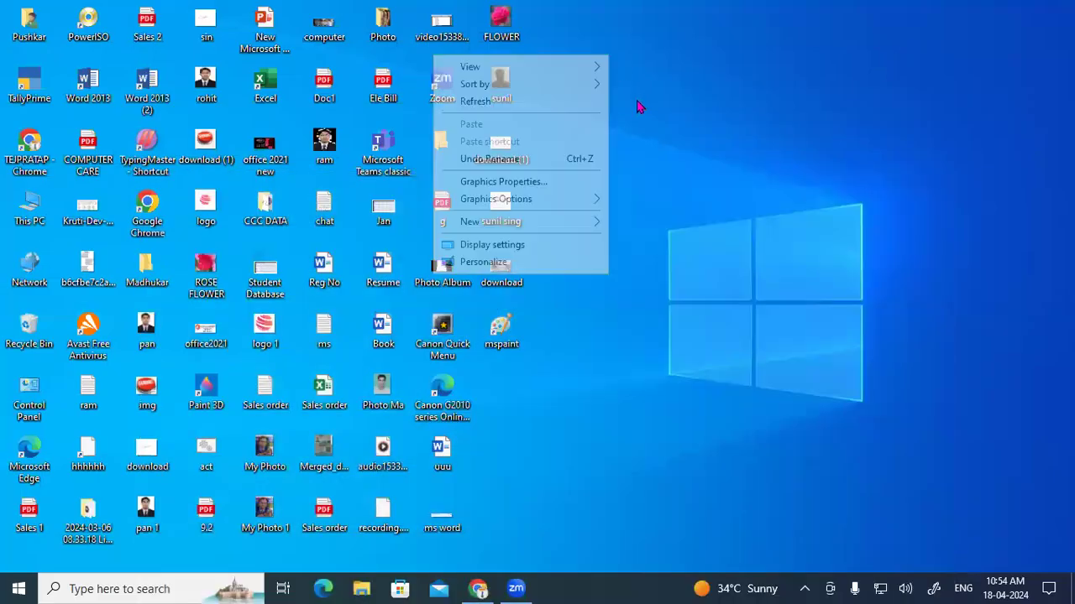
# Step: Refresh the desktop and relaunch TallyPrime from its desktop icon to reach the License prompt
pyautogui.click(588, 103)
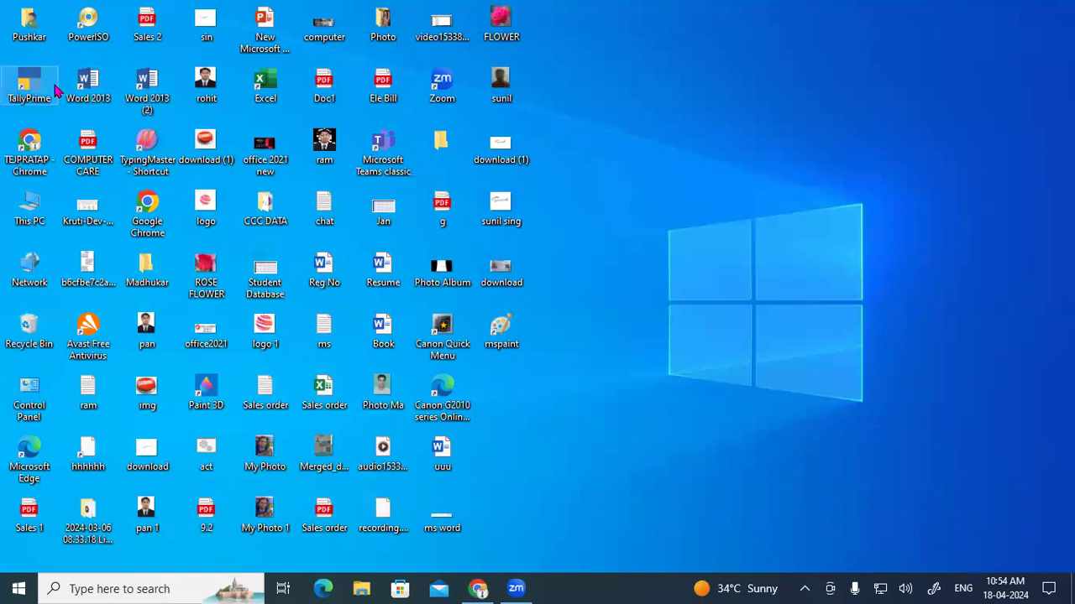
pyautogui.doubleClick(57, 91)
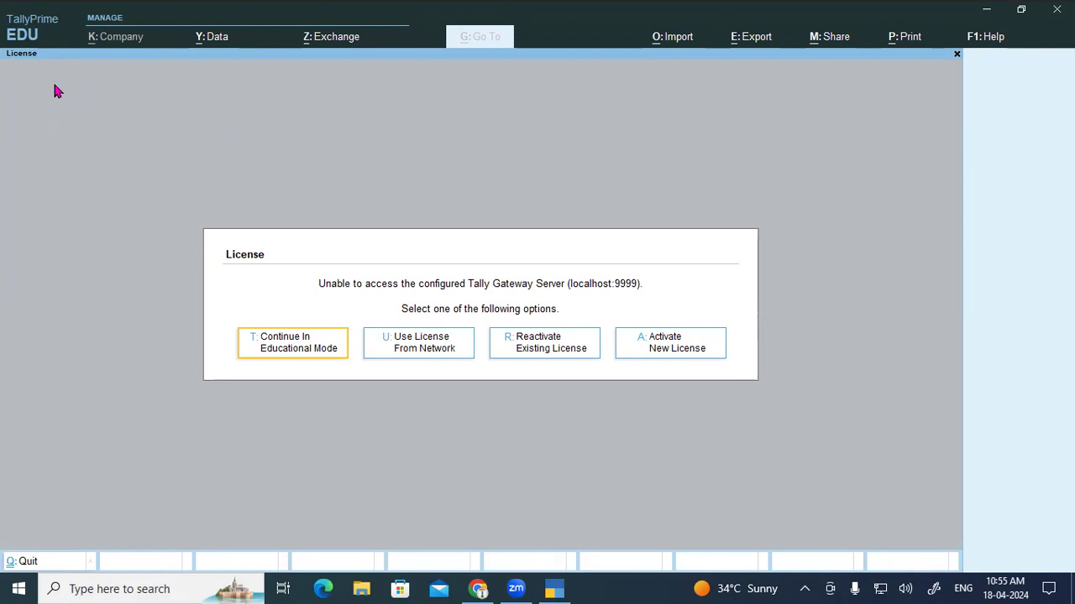
# Step: Continue in Educational Mode, start a new company, then abandon the Create Company form
pyautogui.click(297, 341)
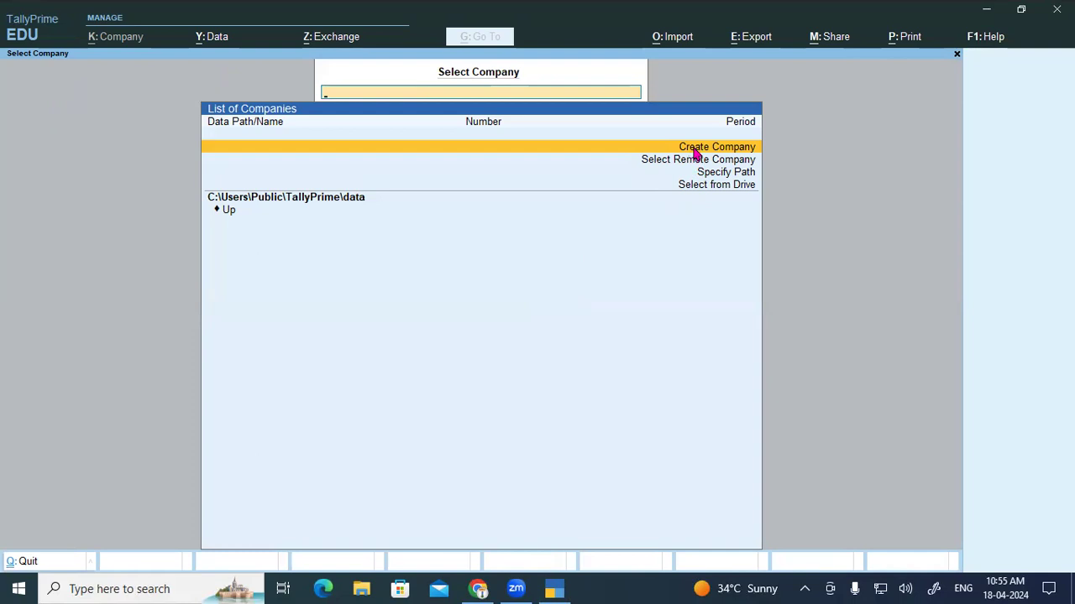
pyautogui.click(694, 152)
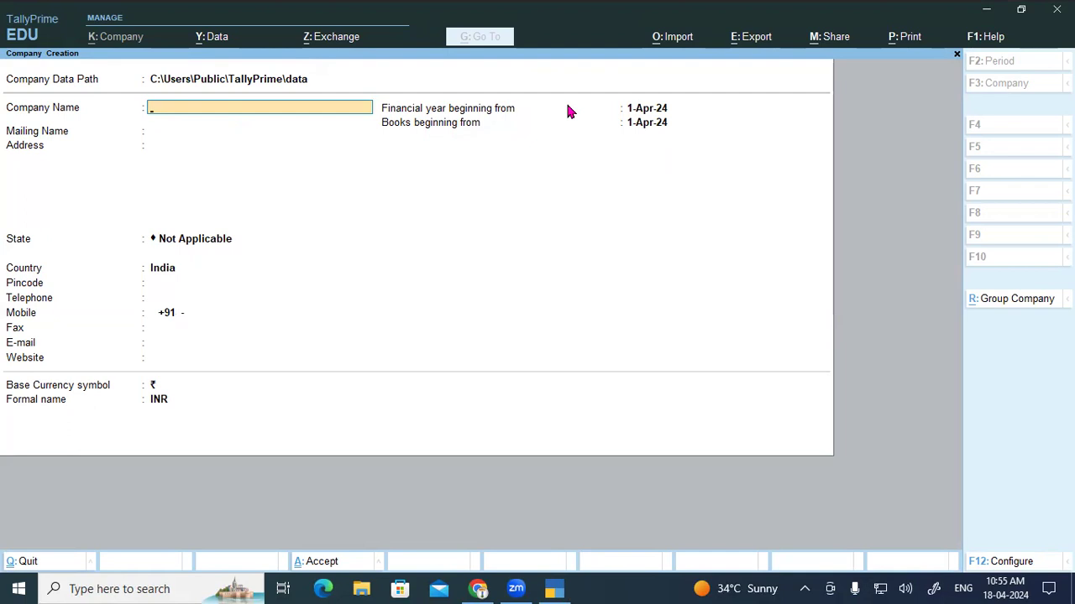
pyautogui.press('Escape')
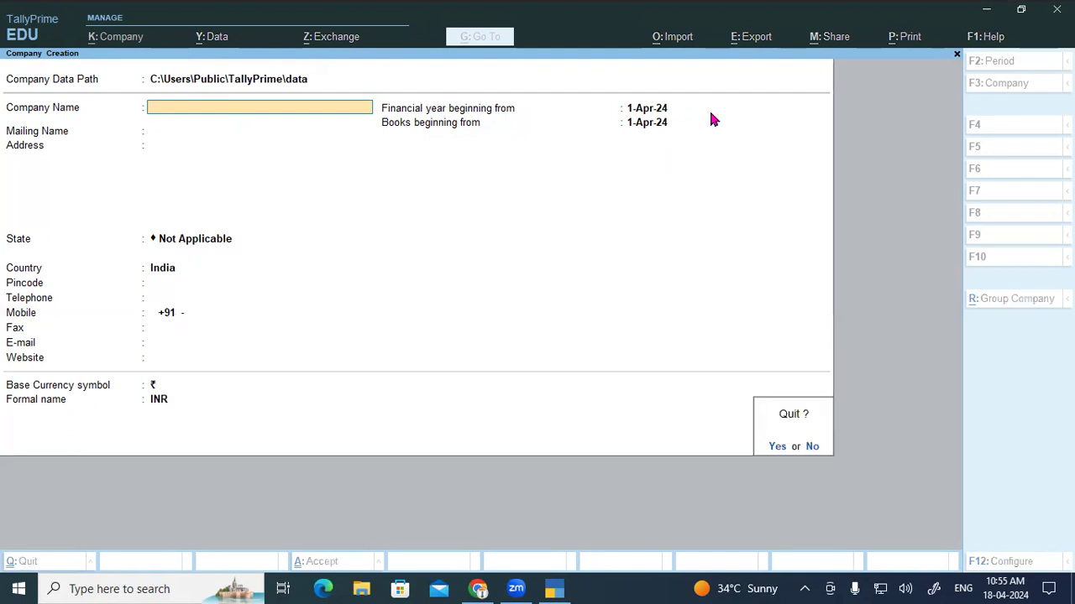
pyautogui.press('y')
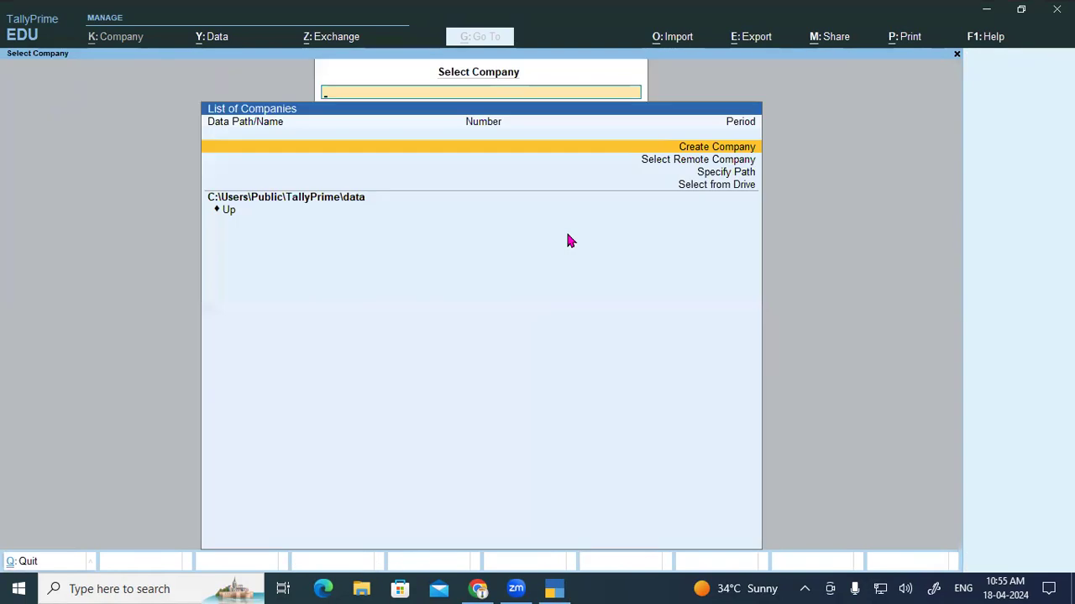
# Step: Decline quitting TallyPrime and move to the Select from Drive option
pyautogui.press('Escape')
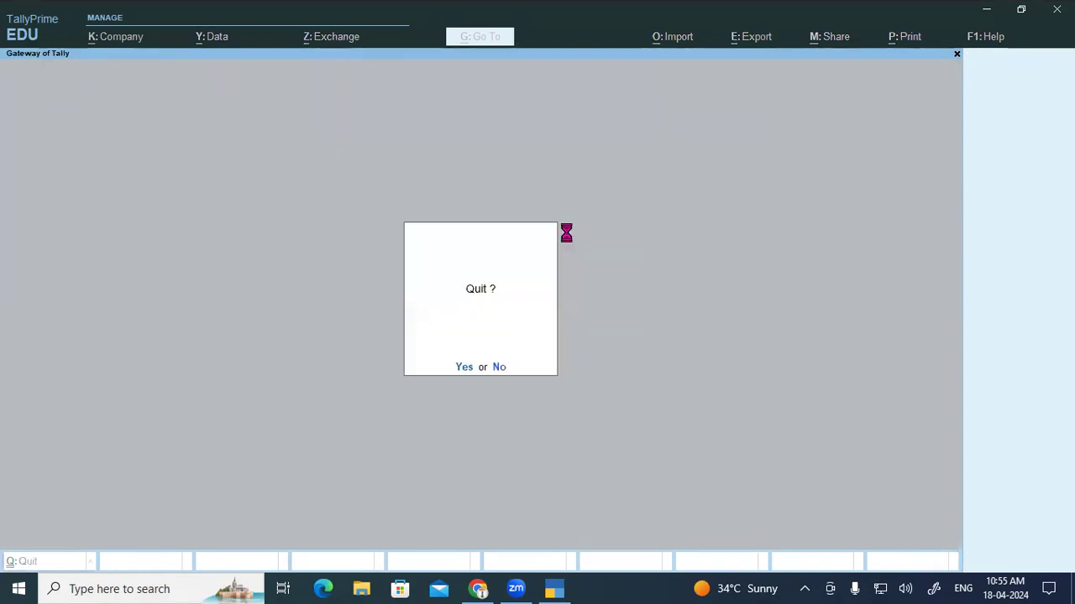
pyautogui.press('n')
pyautogui.press('Down')
pyautogui.press('Down')
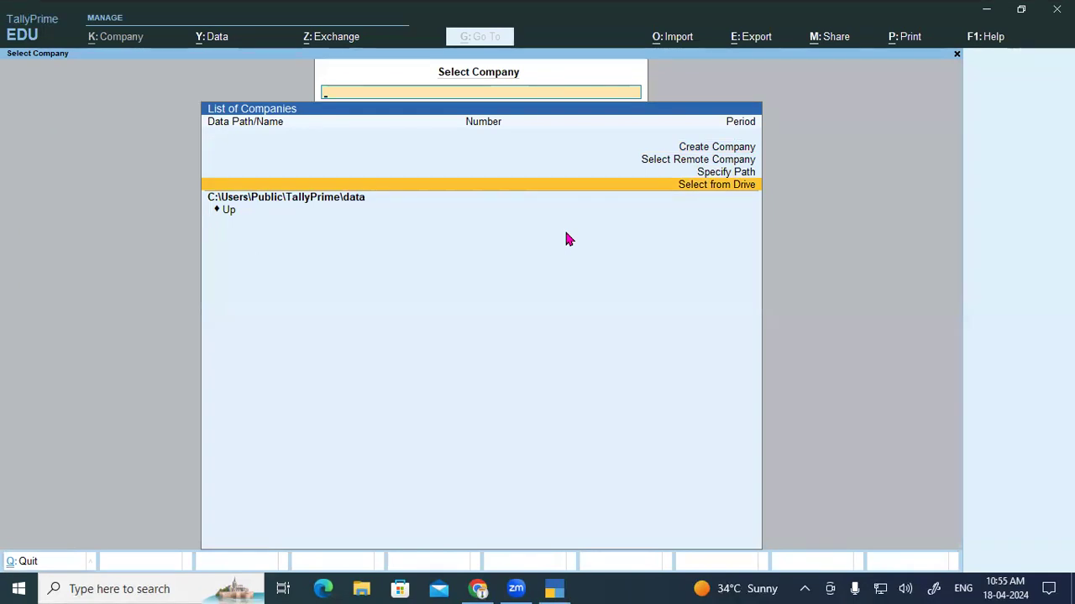
# Step: From drive D:\, open the Tally Prime Data 10.2 folder and load Gayatri Computer Ltd
pyautogui.press('Return')
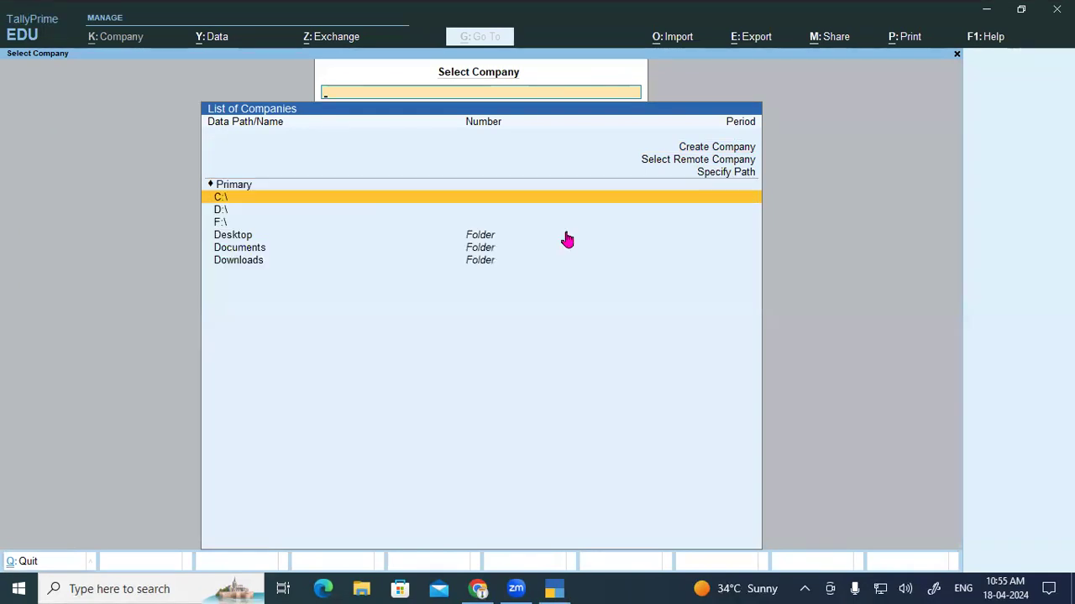
pyautogui.press('Down')
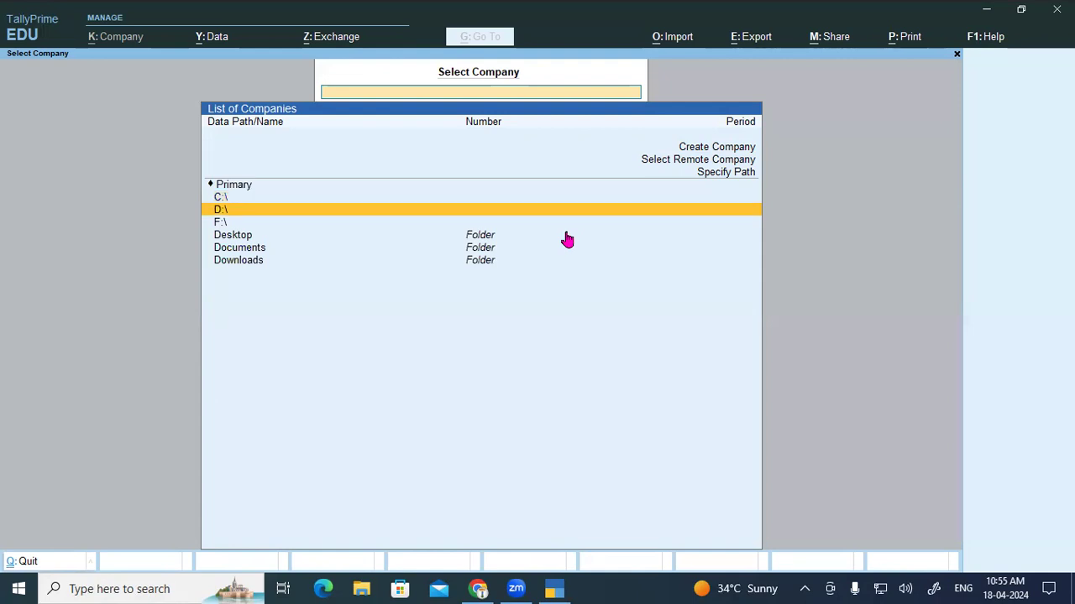
pyautogui.press('Return')
pyautogui.write('ta')
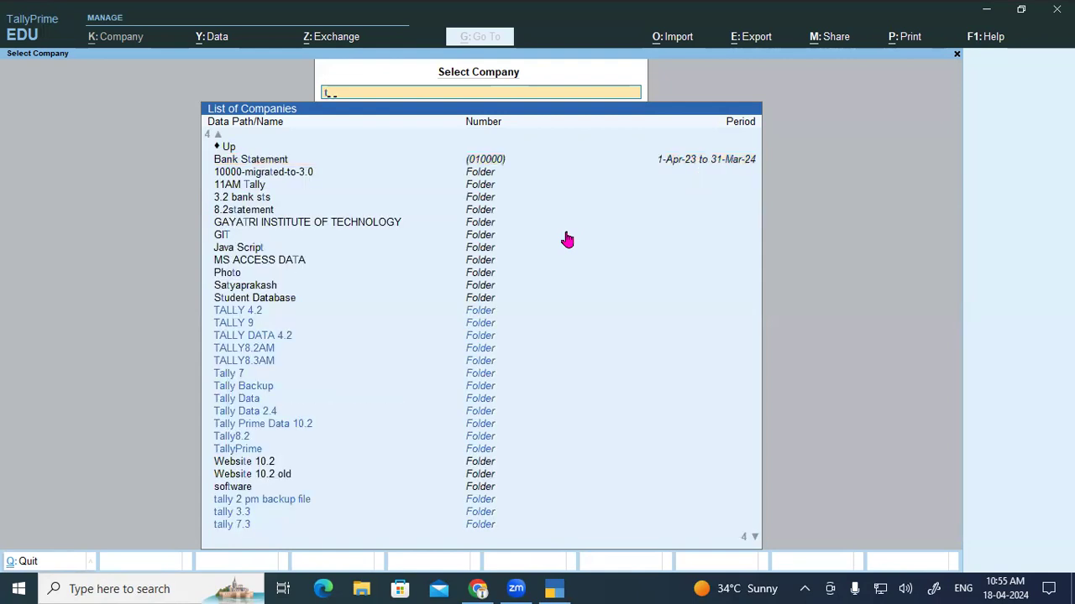
pyautogui.press('Down')
pyautogui.press('Down')
pyautogui.press('Down')
pyautogui.press('Down')
pyautogui.press('Down')
pyautogui.press('Down')
pyautogui.press('Down')
pyautogui.press('Down')
pyautogui.press('Down')
pyautogui.press('Down')
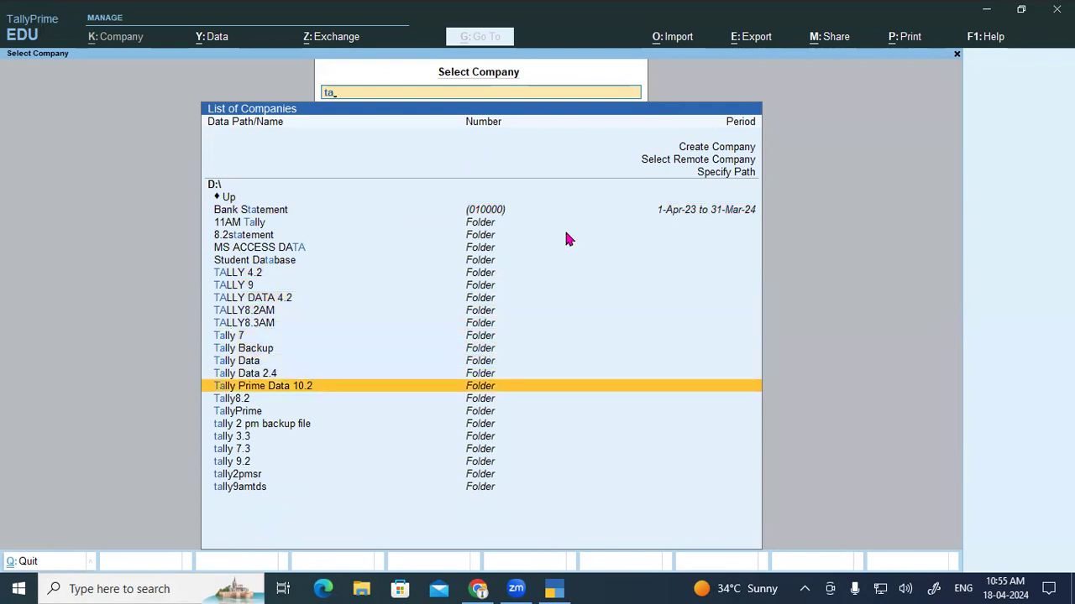
pyautogui.press('Return')
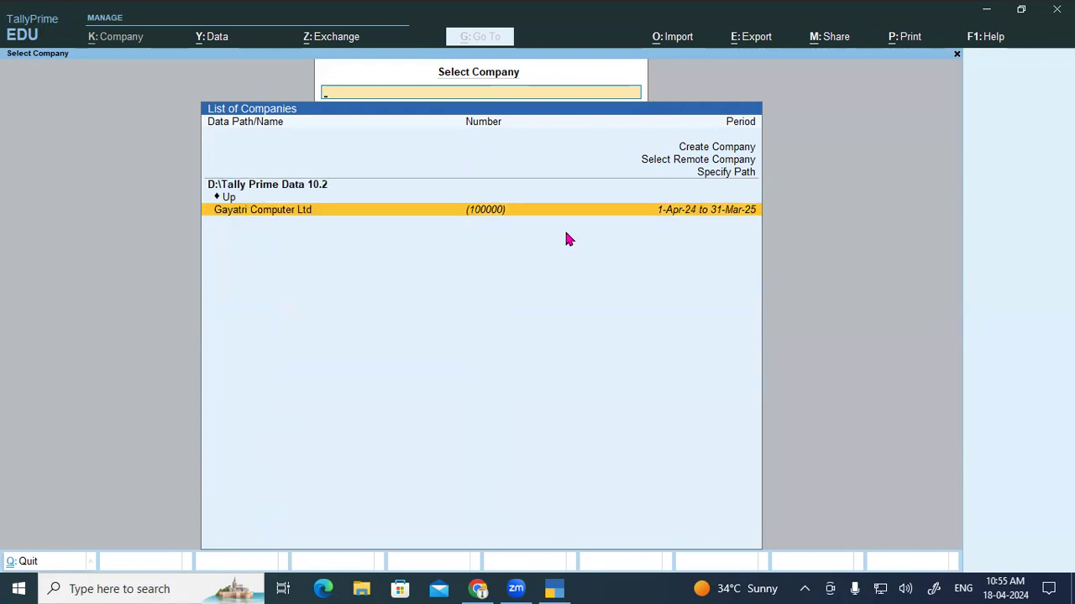
pyautogui.press('Return')
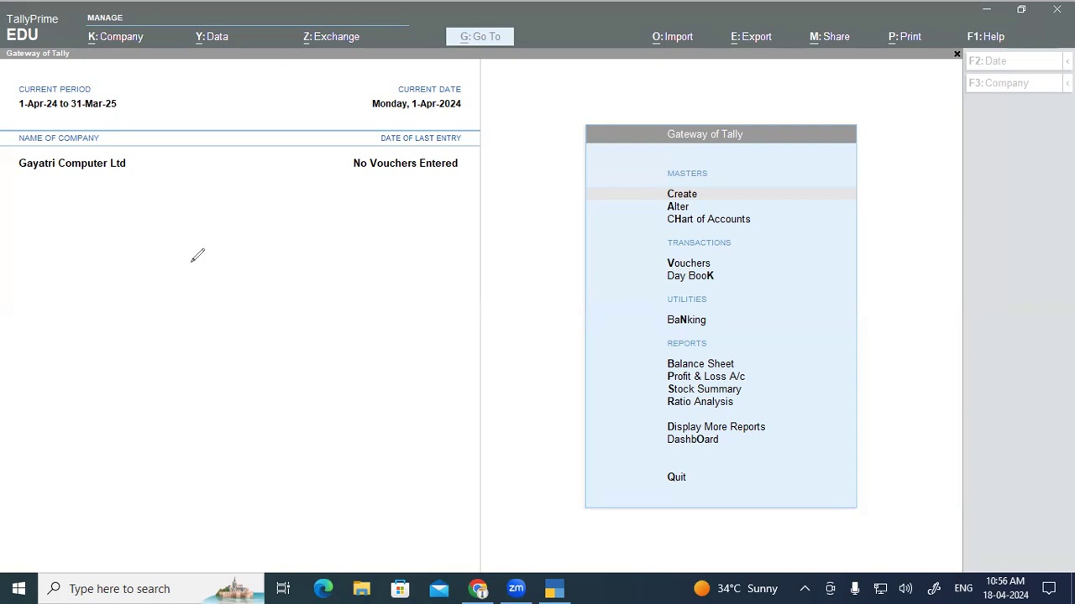
pyautogui.moveTo(162, 178)
pyautogui.mouseDown()
pyautogui.moveTo(208, 170)
pyautogui.moveTo(238, 181)
pyautogui.moveTo(259, 163)
pyautogui.moveTo(280, 168)
pyautogui.mouseUp()
pyautogui.moveTo(201, 225)
pyautogui.mouseDown()
pyautogui.moveTo(233, 221)
pyautogui.moveTo(242, 243)
pyautogui.moveTo(288, 200)
pyautogui.moveTo(293, 225)
pyautogui.moveTo(299, 193)
pyautogui.moveTo(319, 215)
pyautogui.mouseUp()
pyautogui.moveTo(232, 263); pyautogui.dragTo(319, 230)
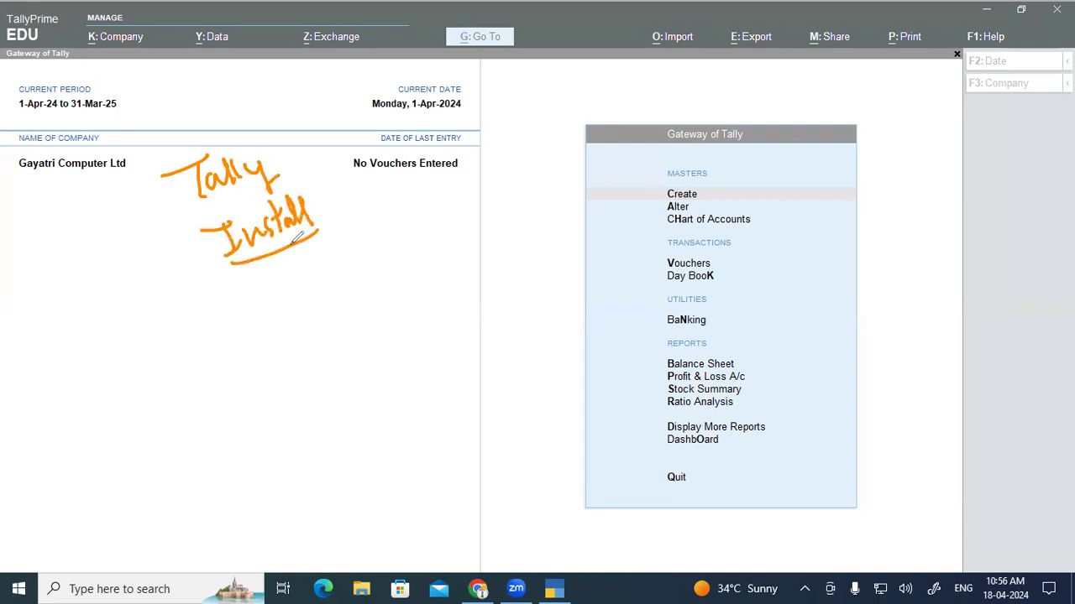
pyautogui.moveTo(300, 265); pyautogui.dragTo(299, 305)
pyautogui.moveTo(305, 289)
pyautogui.mouseDown()
pyautogui.moveTo(357, 266)
pyautogui.moveTo(375, 238)
pyautogui.moveTo(366, 241)
pyautogui.mouseUp()
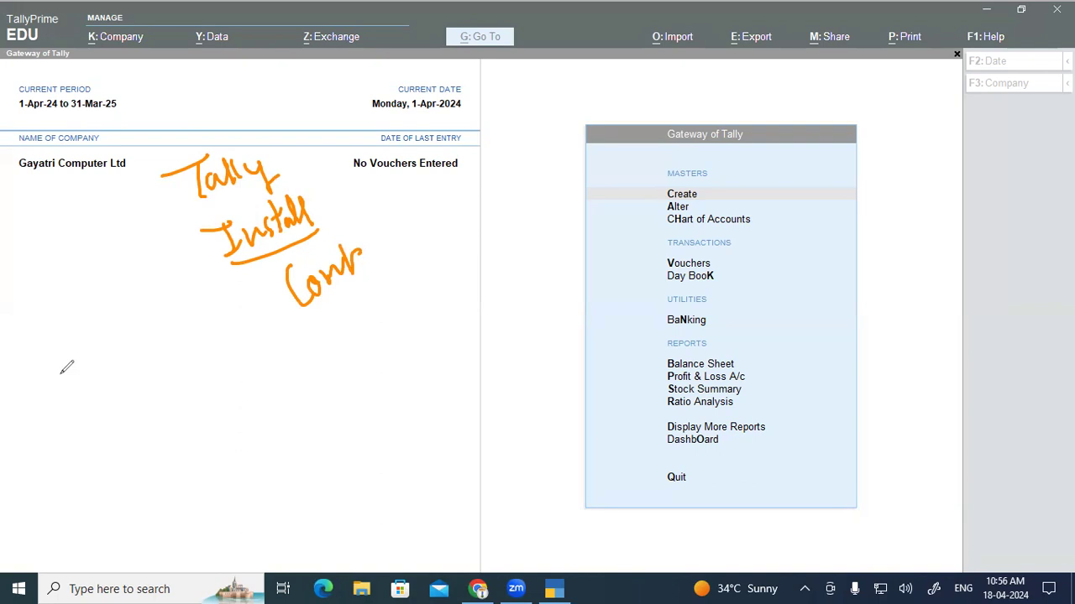
pyautogui.click(477, 589)
# Step: In the Gayatri Institute PDF tab, highlight the Select Company and Shut A Company headings, then return to page 23
pyautogui.scroll(-5, 336, 415)
pyautogui.click(544, 15)
pyautogui.scroll(-10, 423, 177)
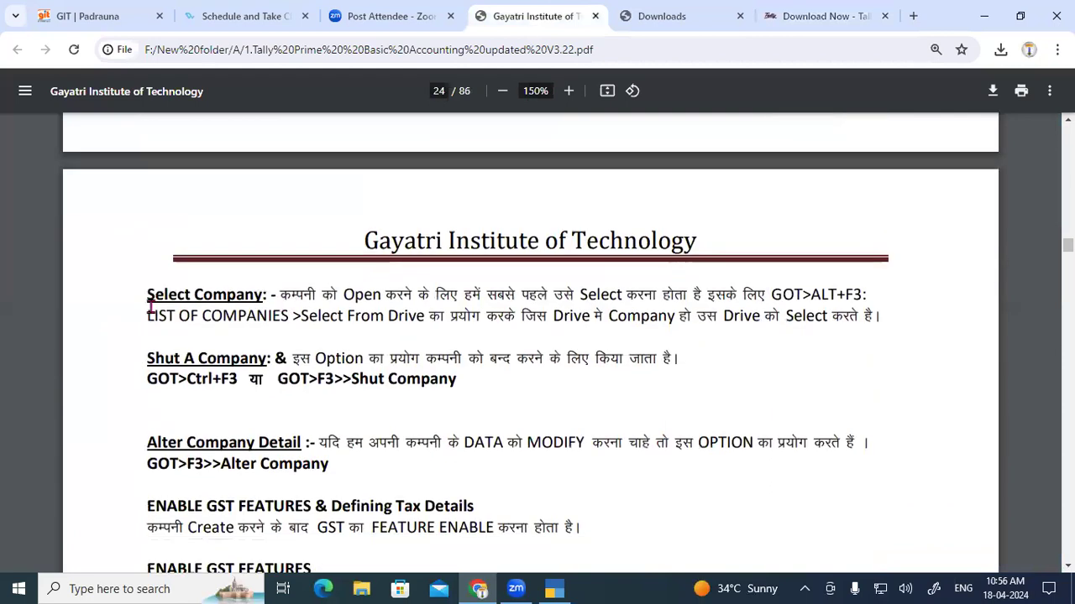
pyautogui.moveTo(148, 301); pyautogui.dragTo(248, 300)
pyautogui.moveTo(147, 359); pyautogui.dragTo(216, 357)
pyautogui.moveTo(147, 442); pyautogui.dragTo(277, 425)
pyautogui.scroll(-2, 277, 425)
pyautogui.moveTo(148, 347); pyautogui.dragTo(492, 376)
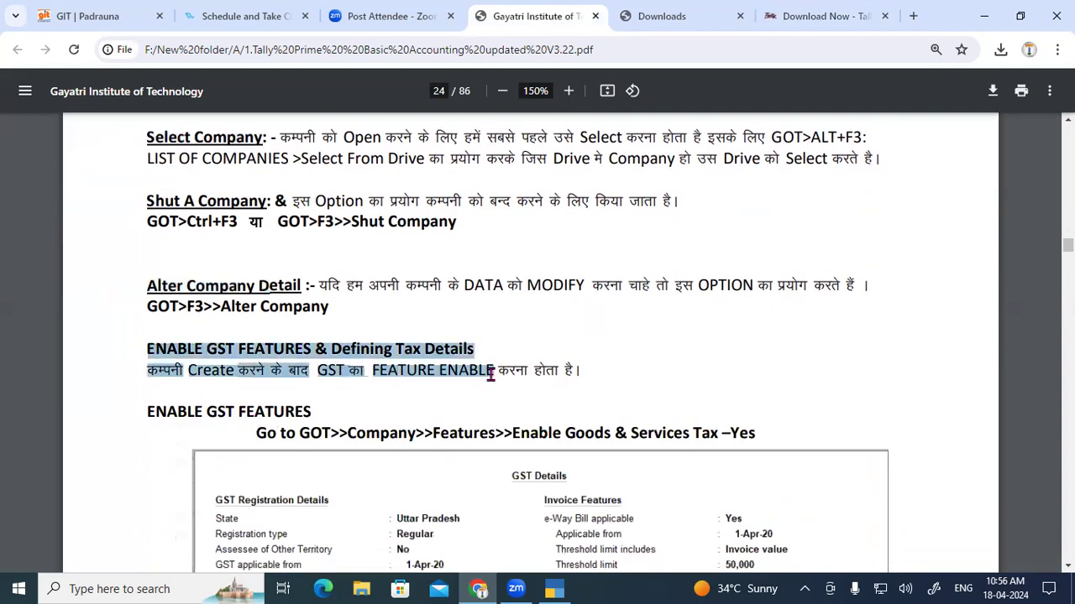
pyautogui.scroll(8, 492, 372)
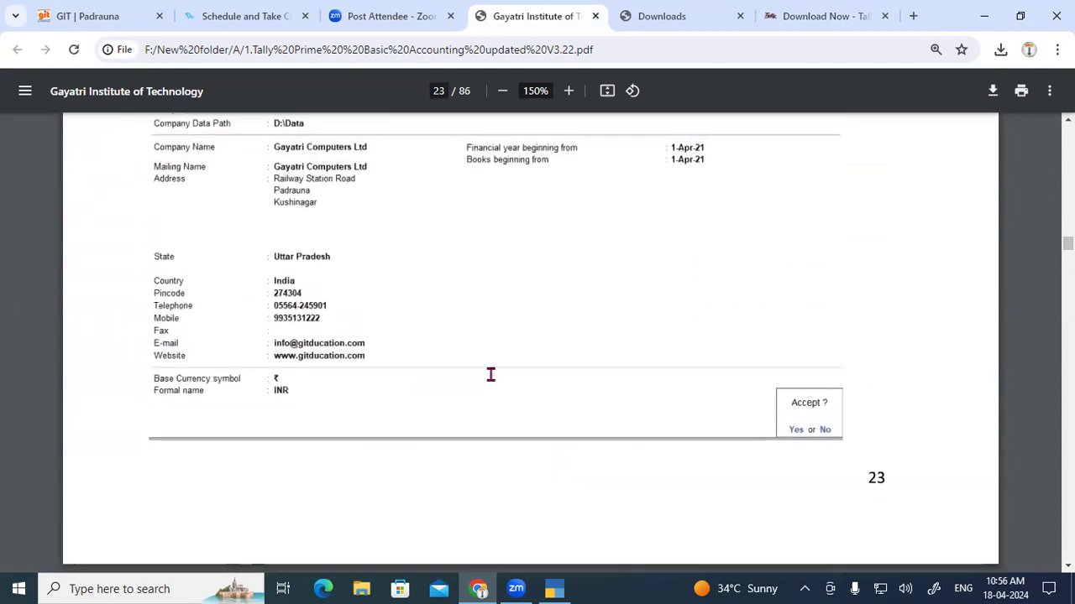